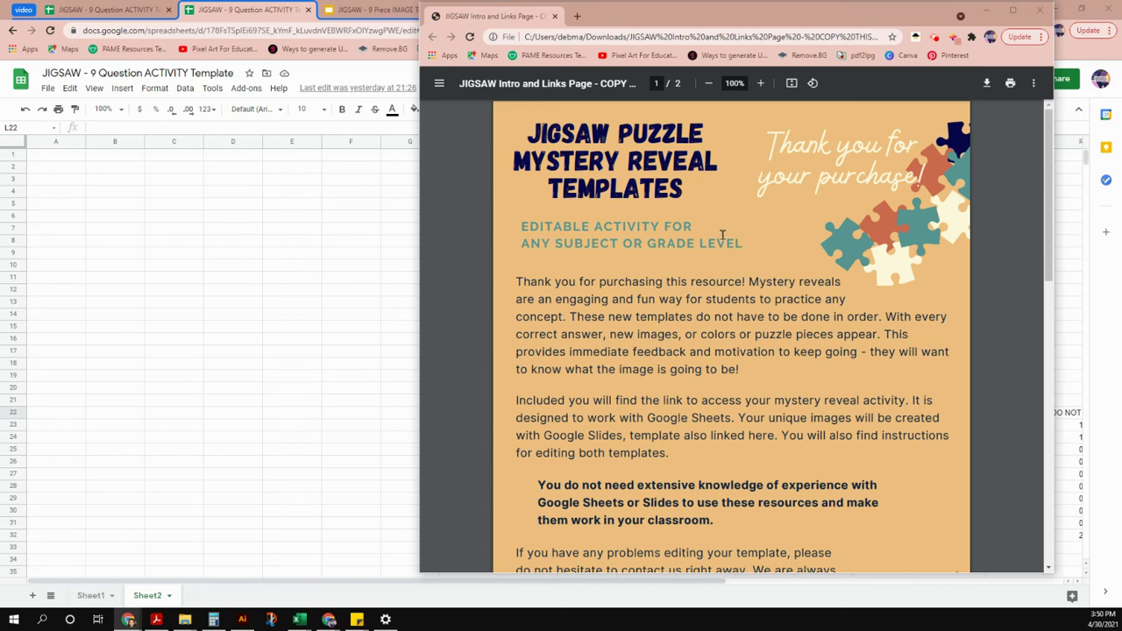
# - Review the jigsaw template PDF from the introduction to the page of template and instruction links
pyautogui.scroll(-2, 721, 238)
pyautogui.scroll(-2, 806, 252)
pyautogui.scroll(-6, 819, 371)
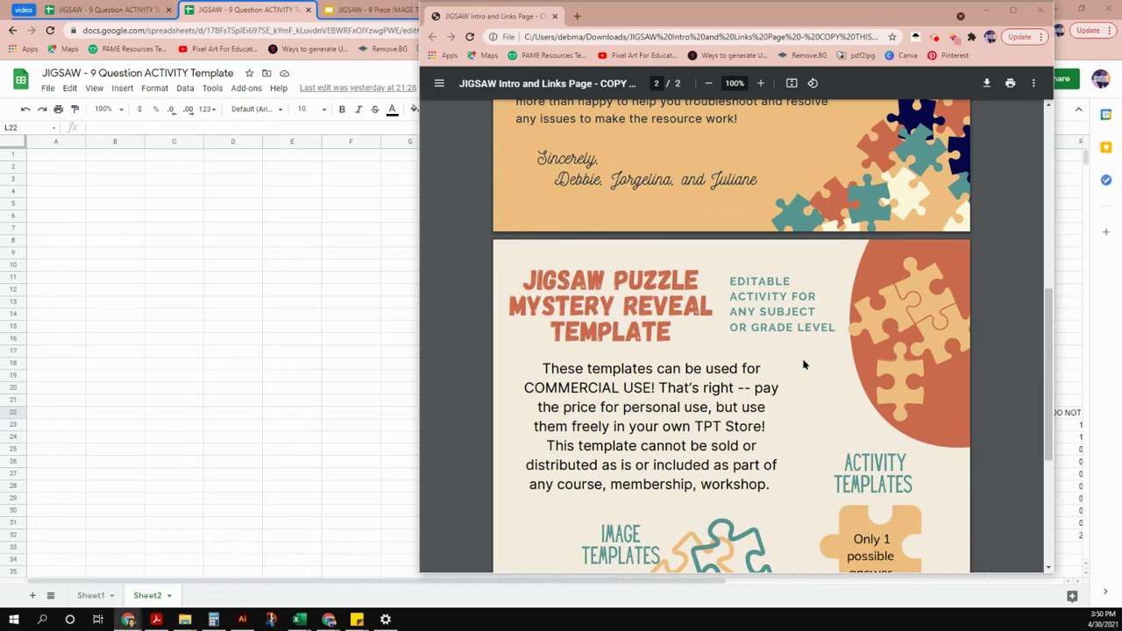
pyautogui.scroll(-4, 803, 377)
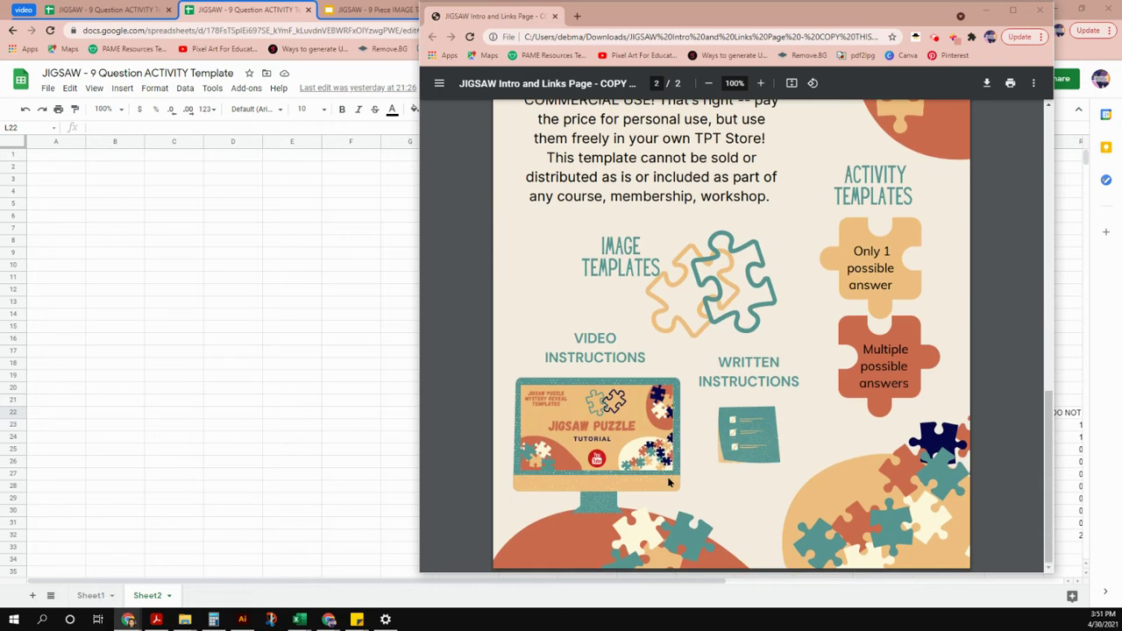
pyautogui.scroll(1, 828, 452)
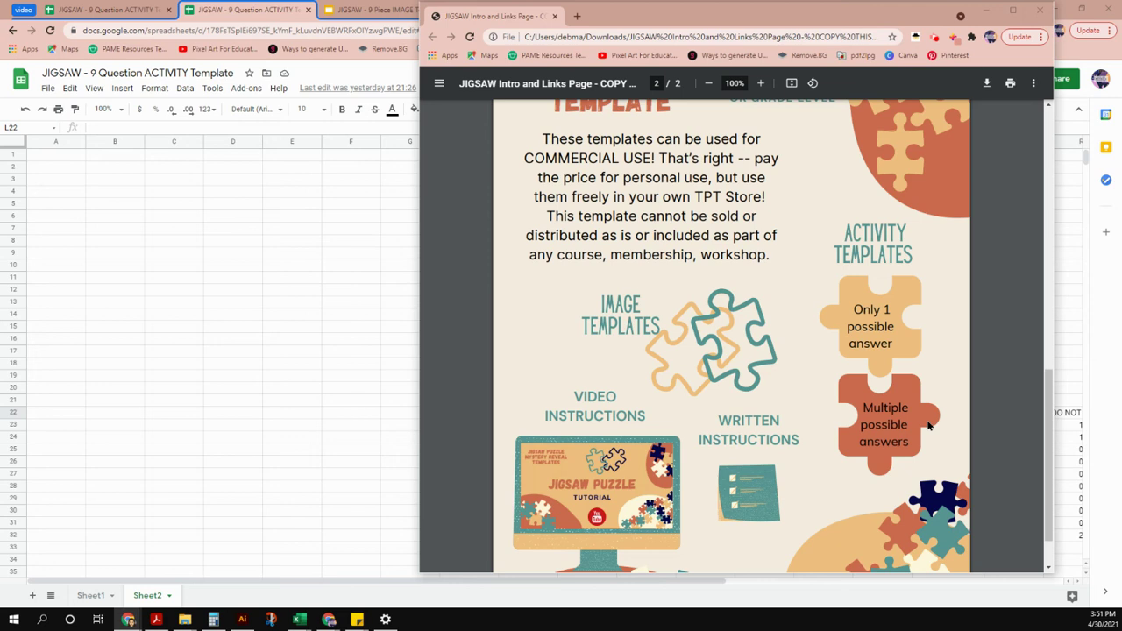
# - Open the linked Written Instructions and read through the editing pages up to How to Put It All Together
pyautogui.click(746, 486)
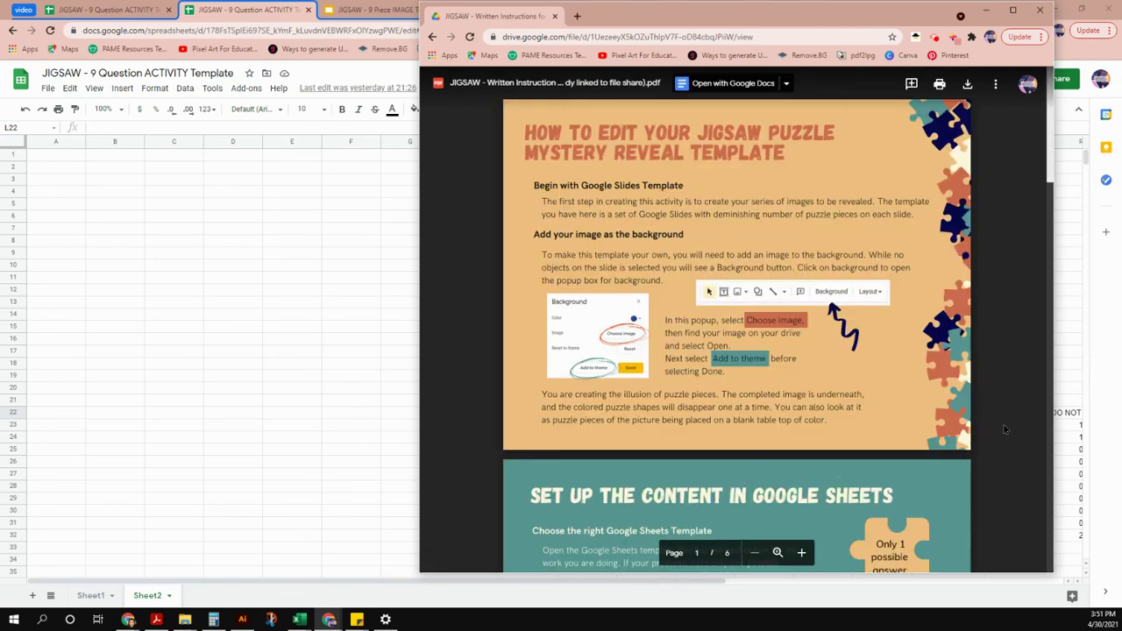
pyautogui.scroll(-3, 1006, 429)
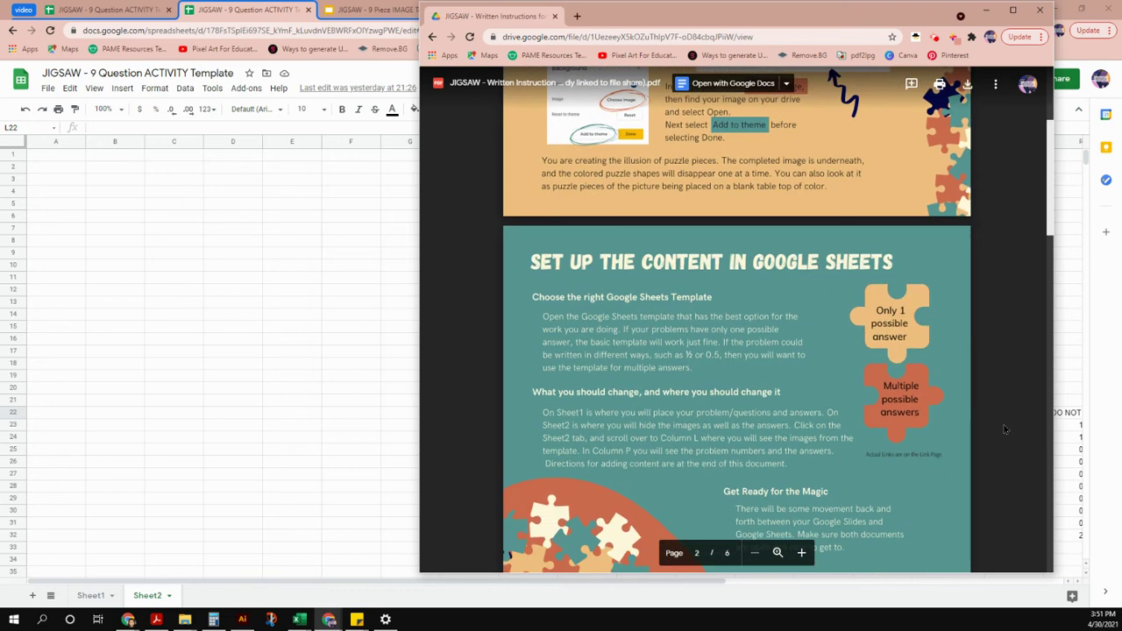
pyautogui.scroll(-2, 1005, 429)
pyautogui.scroll(-5, 1005, 429)
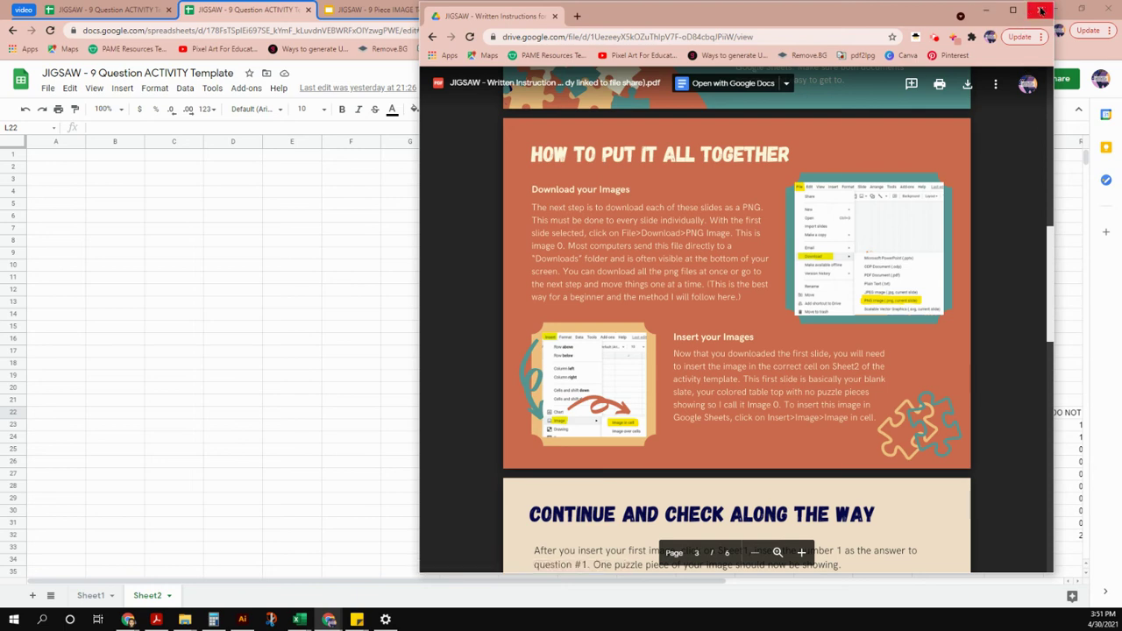
# - Return to the PDF's template links page, review it, and minimize its window
pyautogui.click(432, 39)
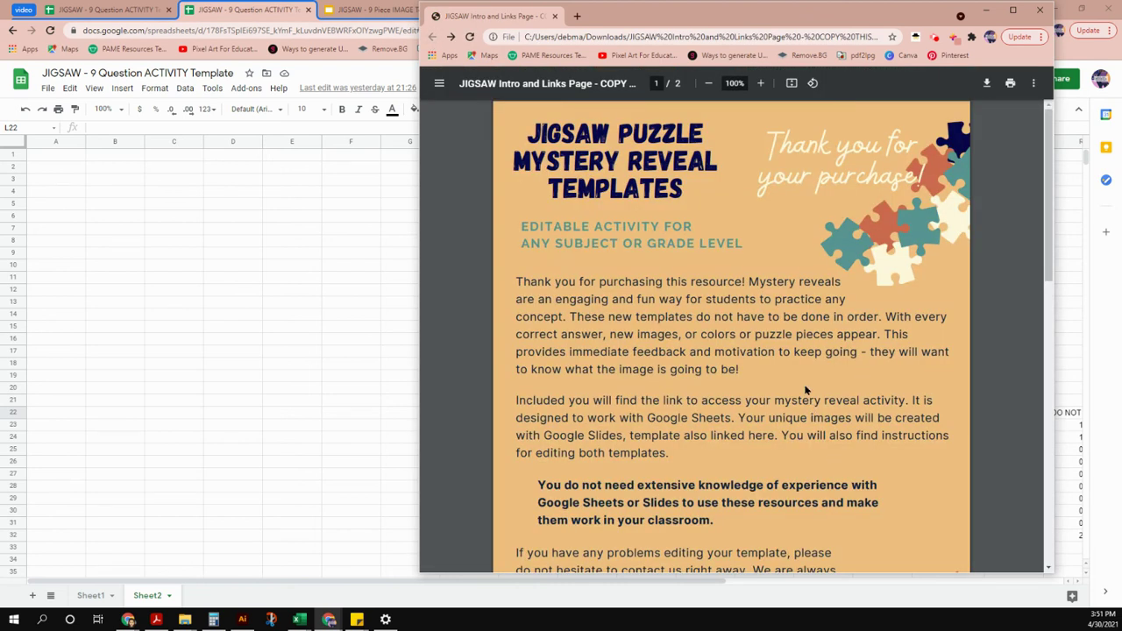
pyautogui.scroll(-2, 810, 386)
pyautogui.scroll(-6, 810, 385)
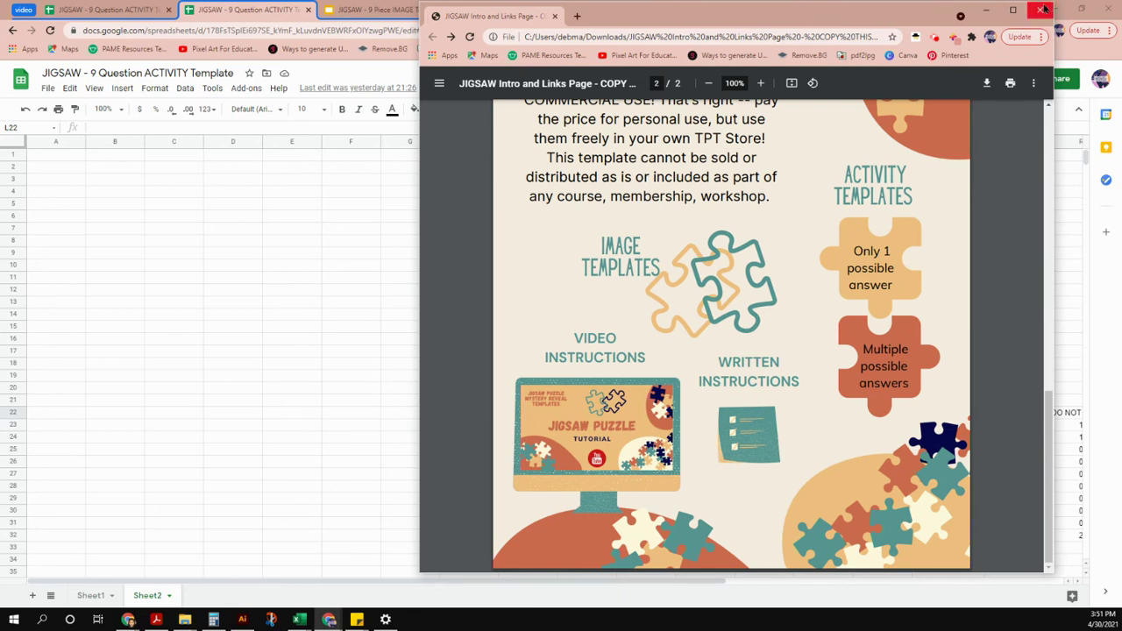
pyautogui.click(988, 15)
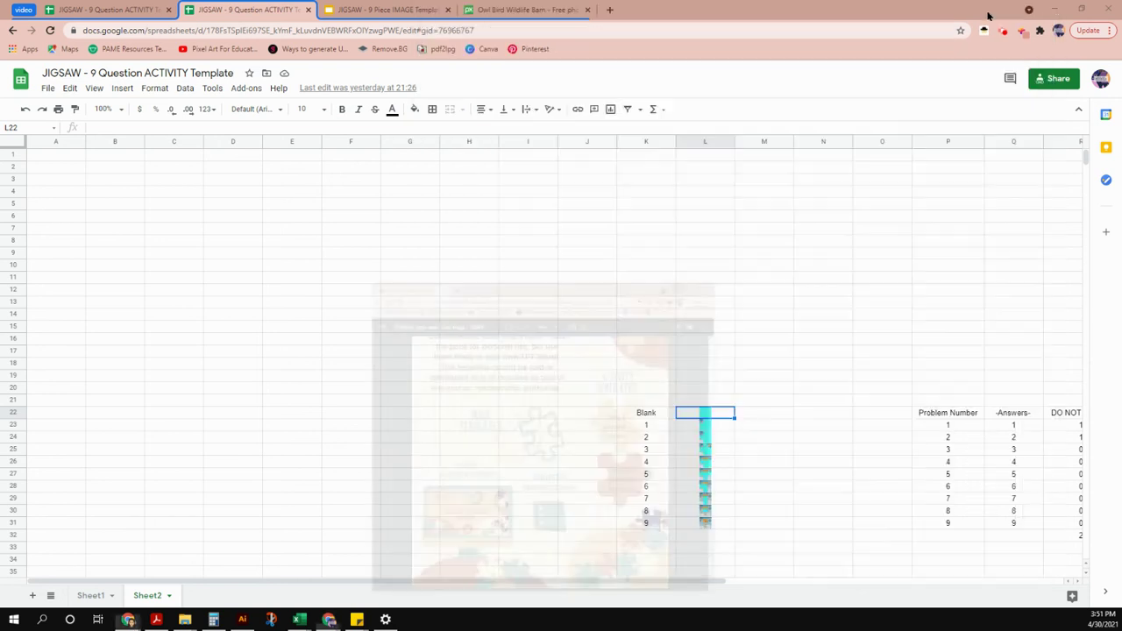
# - Switch to the 9 Piece IMAGE Template in Google Slides and examine how slides 7, 10 and 9 reveal the puzzle pieces
pyautogui.click(390, 11)
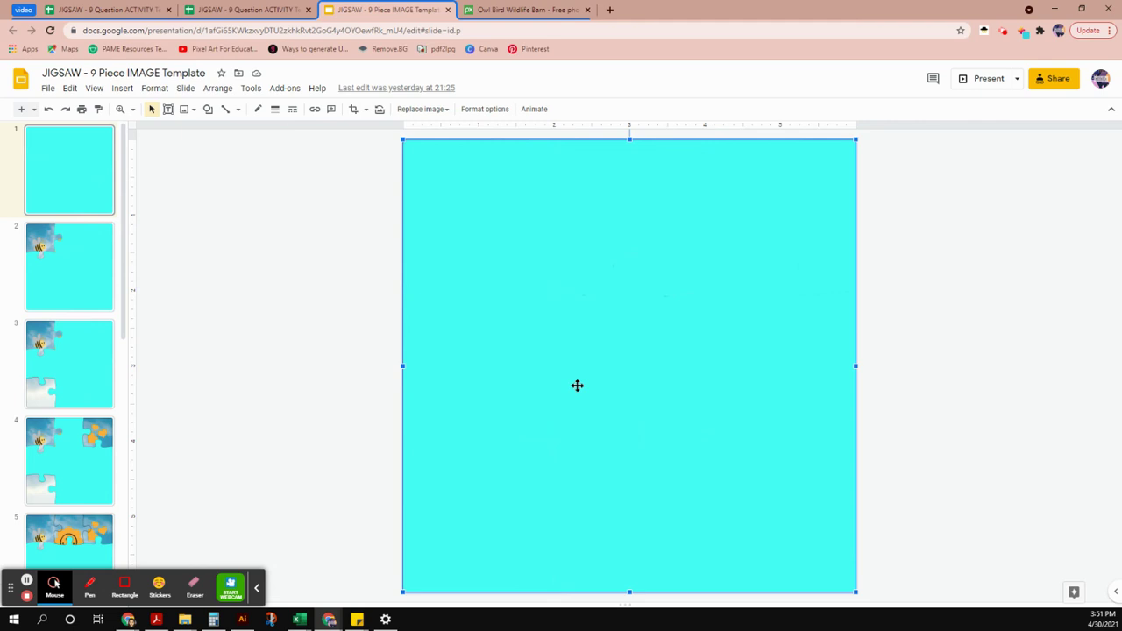
pyautogui.scroll(-3, 96, 482)
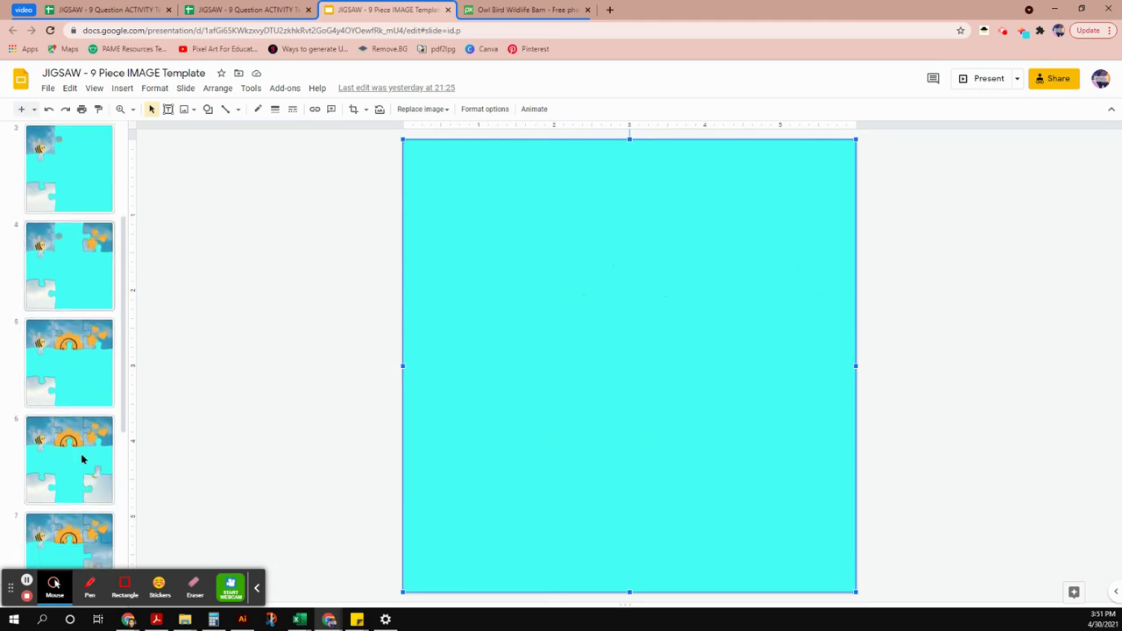
pyautogui.click(84, 445)
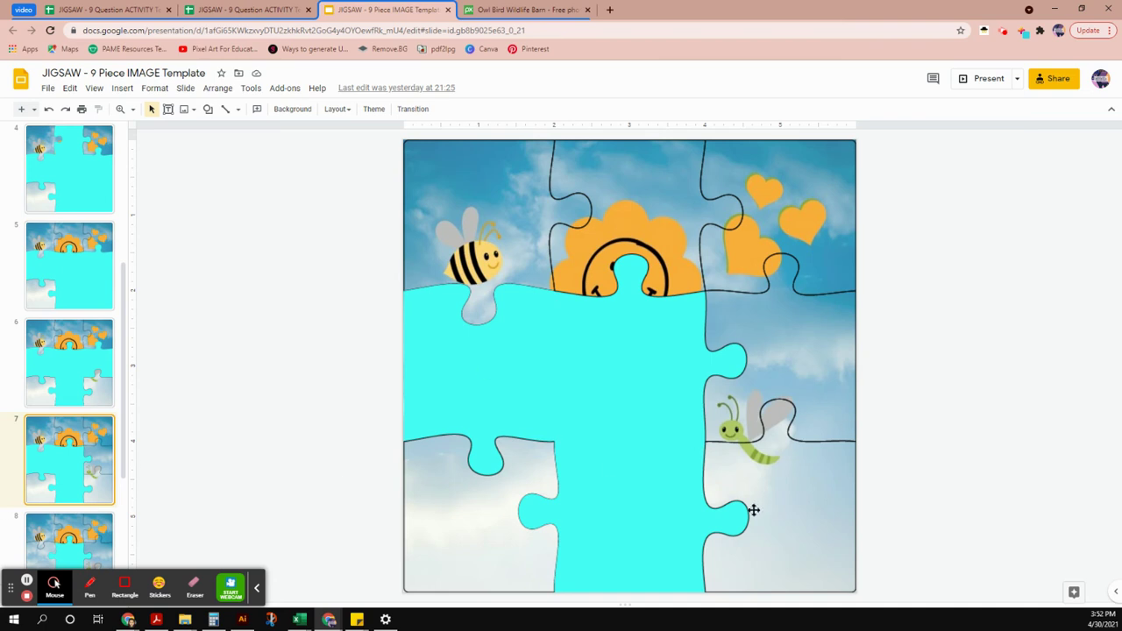
pyautogui.scroll(-3, 60, 491)
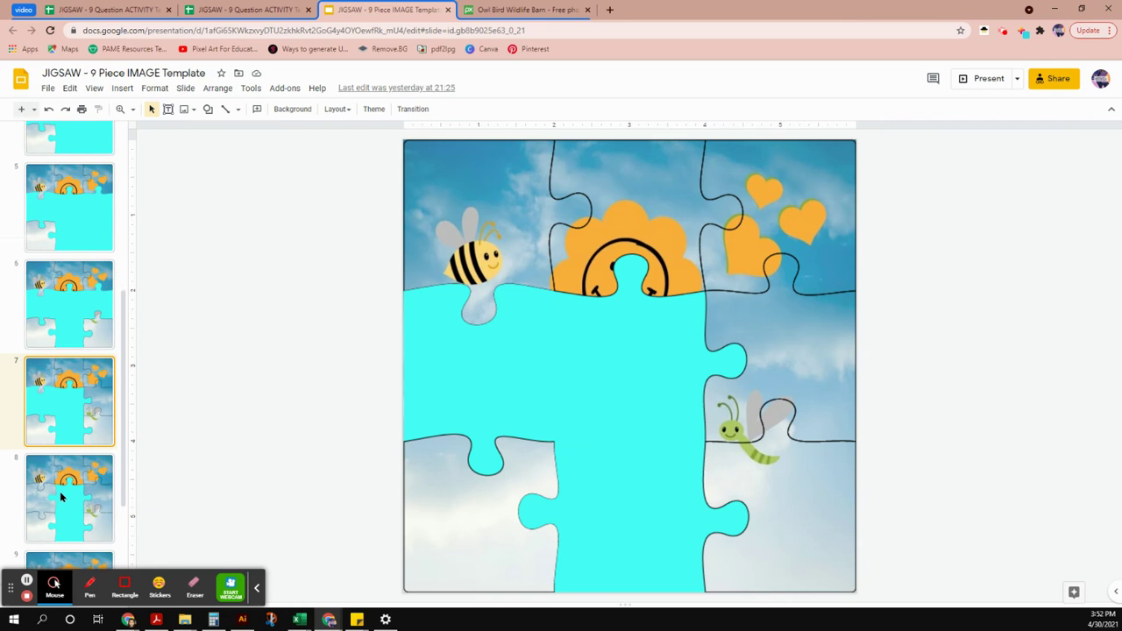
pyautogui.scroll(-1, 59, 491)
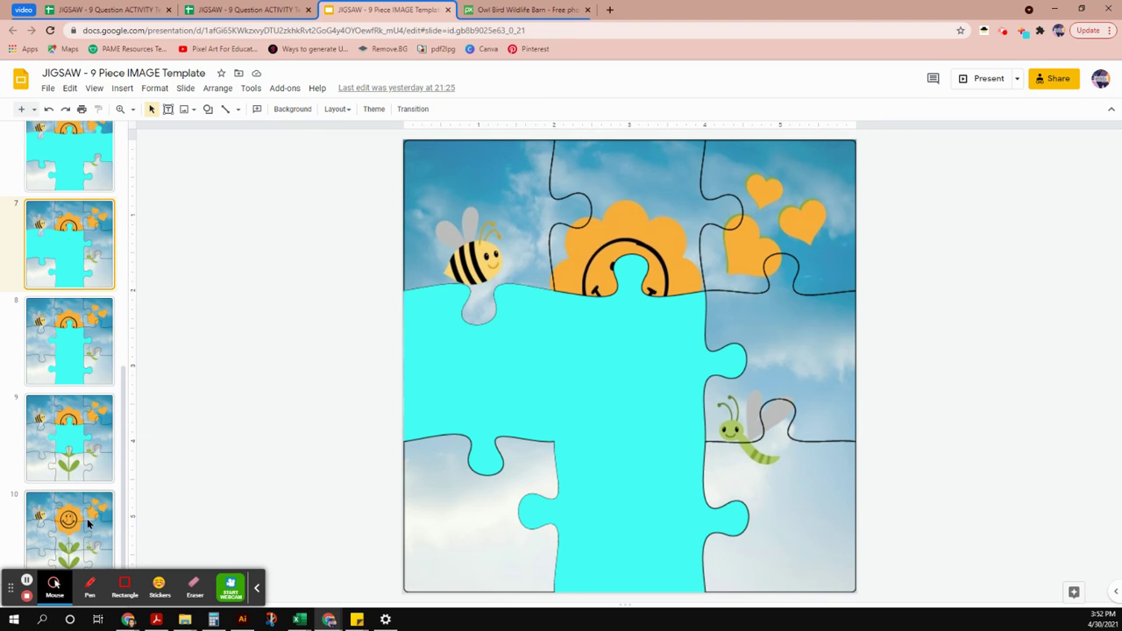
pyautogui.click(87, 522)
pyautogui.click(101, 444)
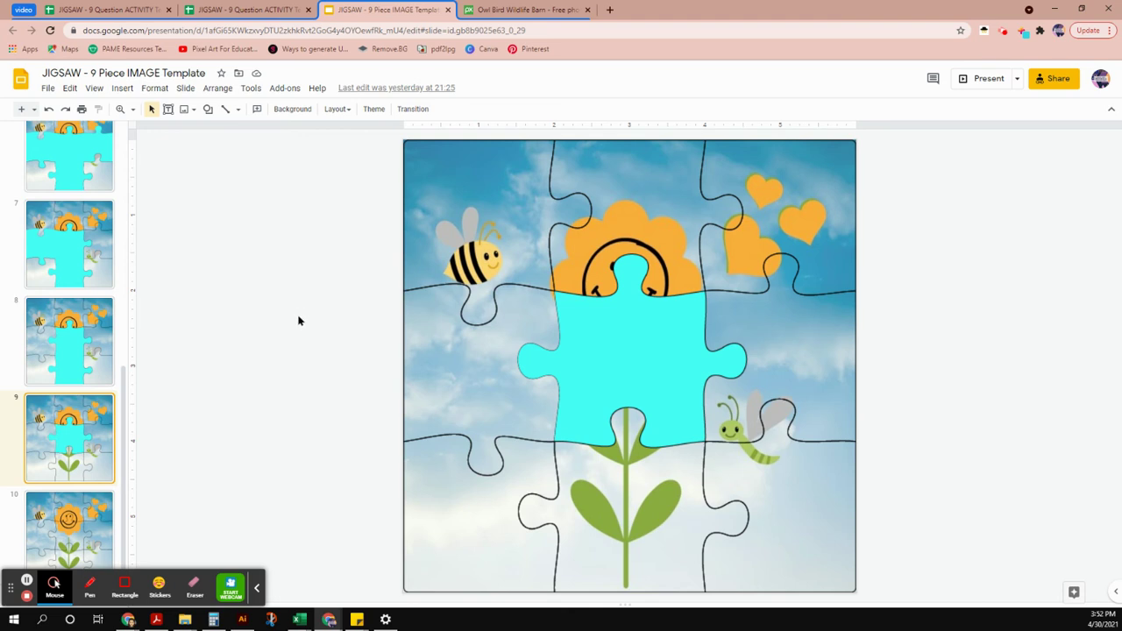
# - Switch to Pixabay, go to its home page and browse the featured free images
pyautogui.click(520, 10)
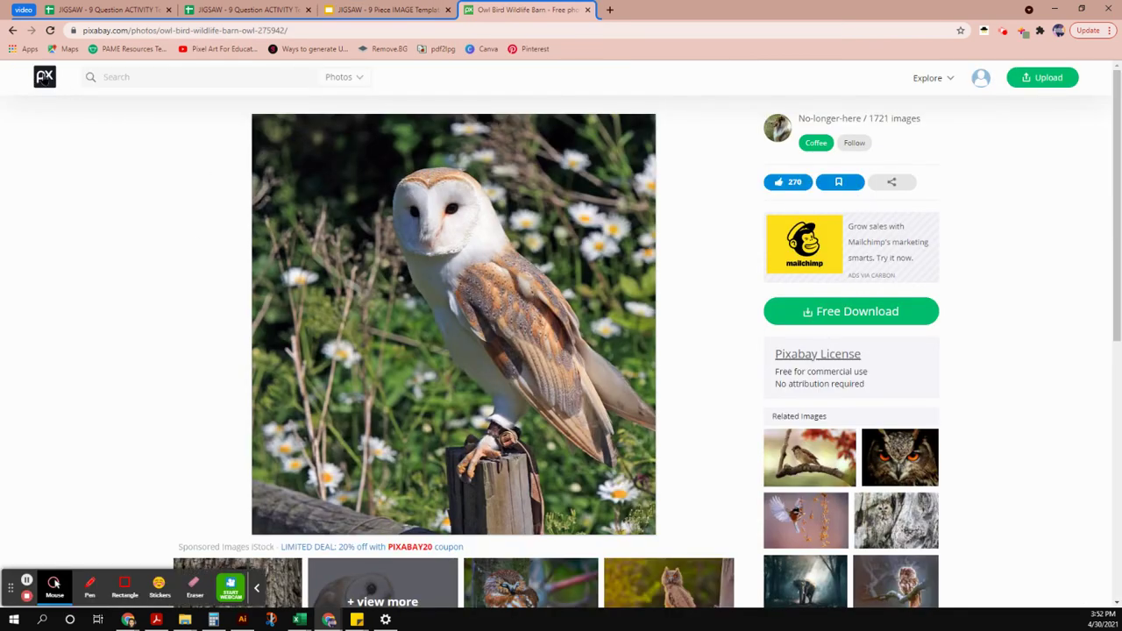
pyautogui.click(45, 77)
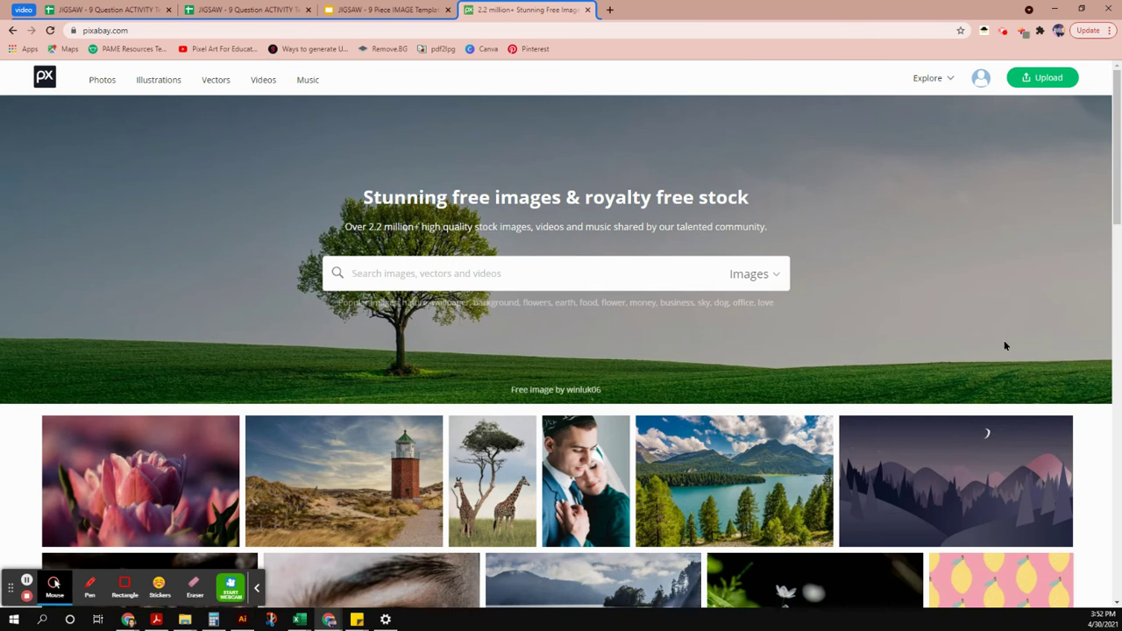
pyautogui.scroll(-3, 1004, 340)
pyautogui.scroll(-5, 894, 471)
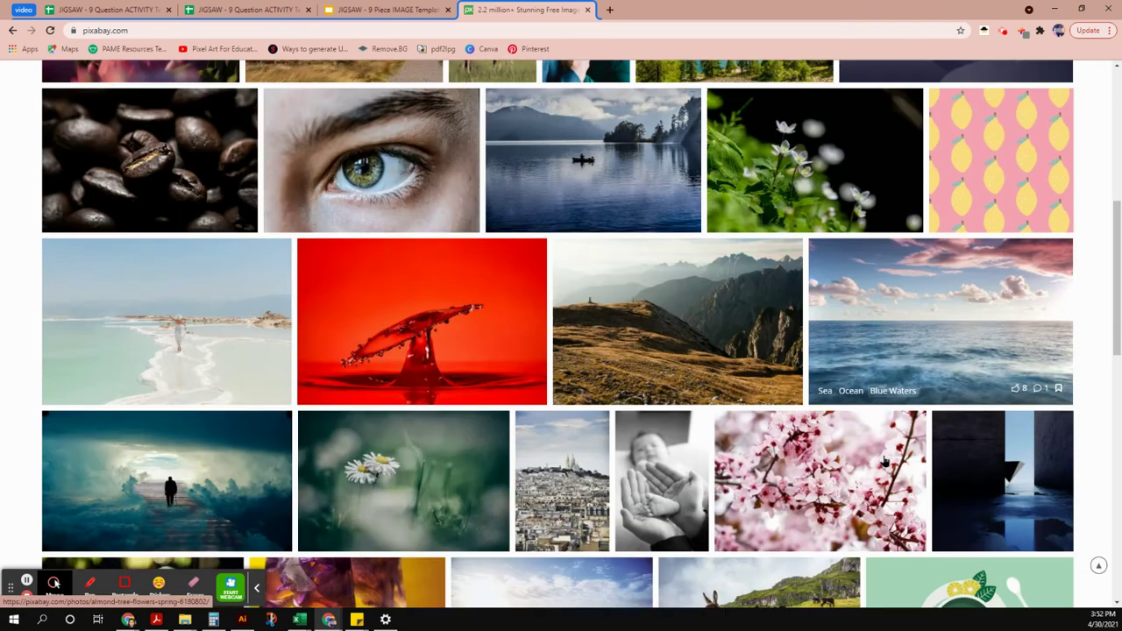
pyautogui.scroll(-1, 826, 440)
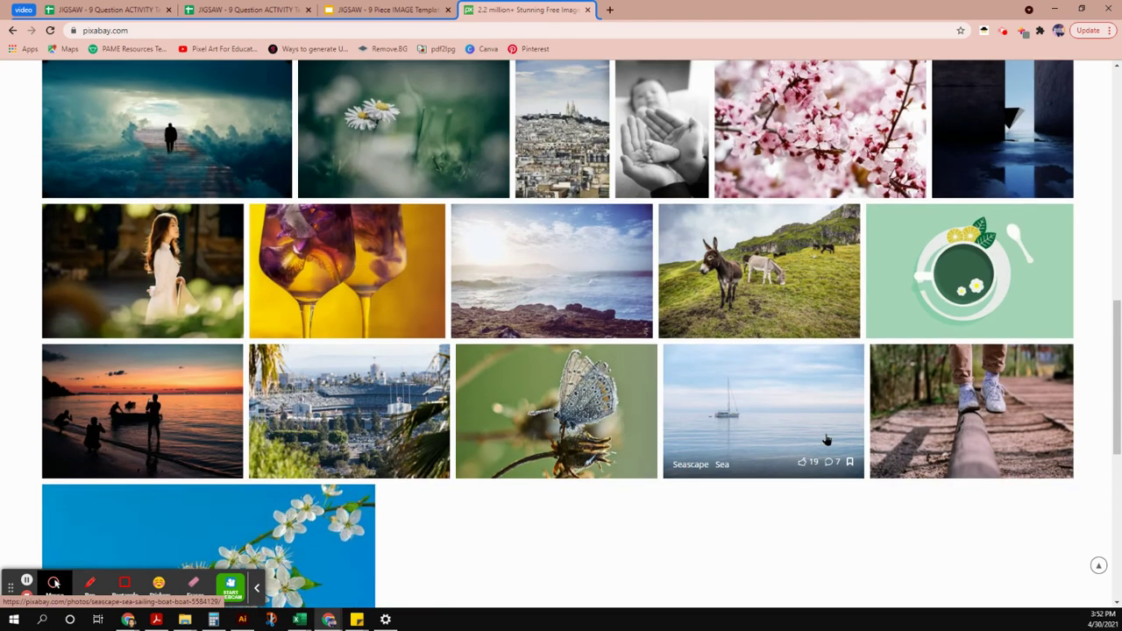
pyautogui.scroll(-4, 782, 403)
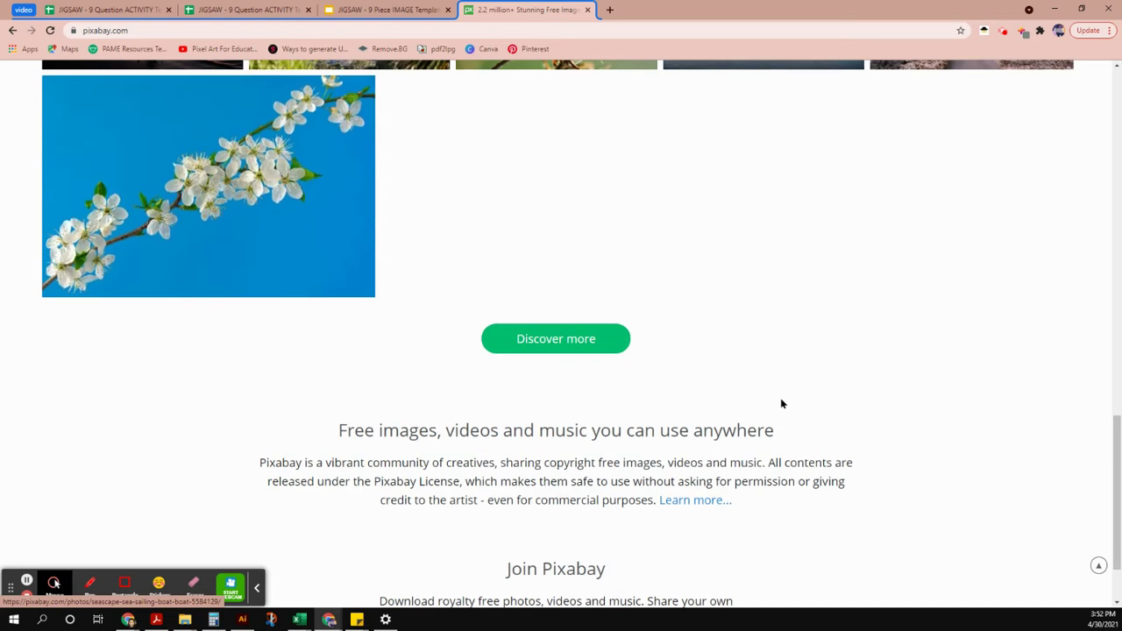
pyautogui.scroll(10, 662, 302)
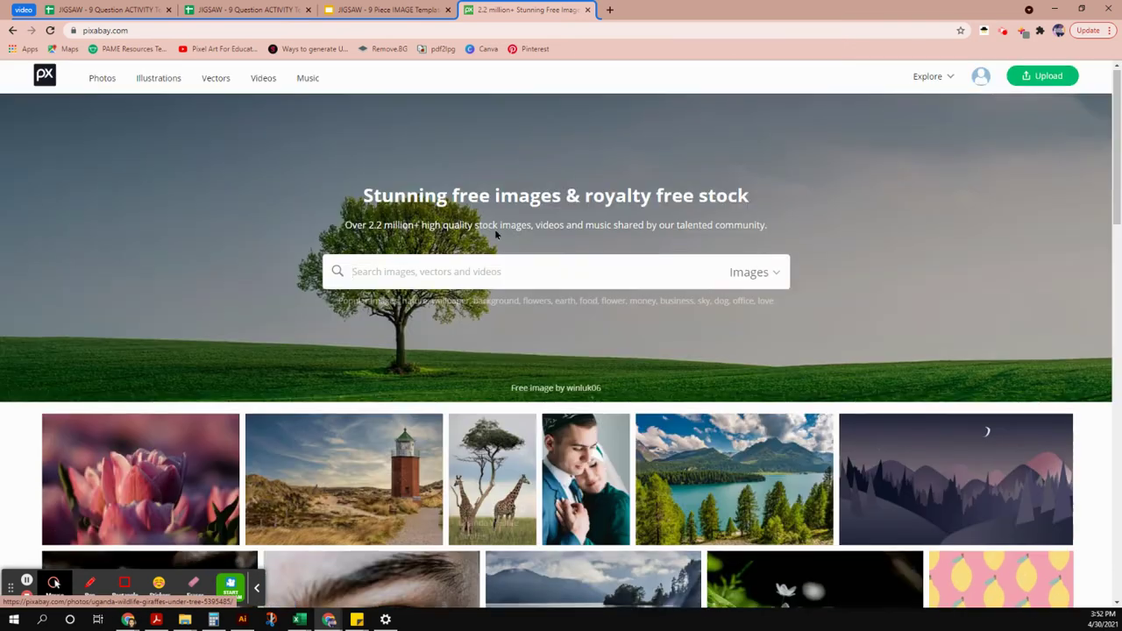
# - Search the free image library for "birds of prey"
pyautogui.click(474, 277)
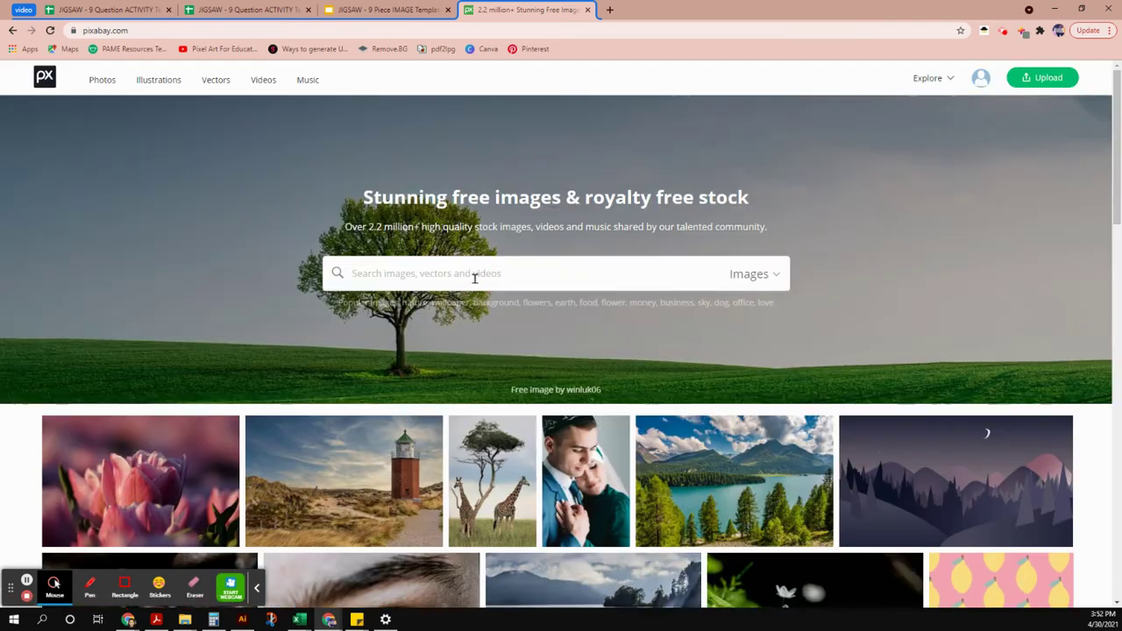
pyautogui.write('prey')
pyautogui.press('BackSpace')
pyautogui.press('BackSpace')
pyautogui.press('BackSpace')
pyautogui.press('BackSpace')
pyautogui.write('birds of prey')
pyautogui.press('Return')
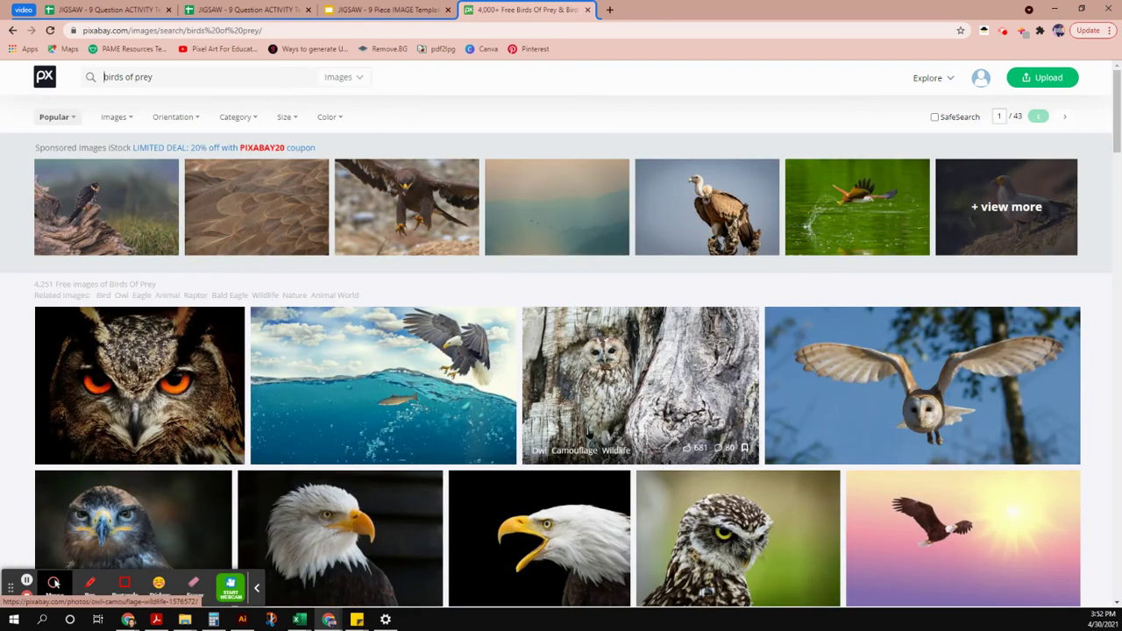
# - Browse the birds of prey results and open the page of the close-up barn owl photo
pyautogui.scroll(-3, 589, 415)
pyautogui.scroll(-3, 597, 416)
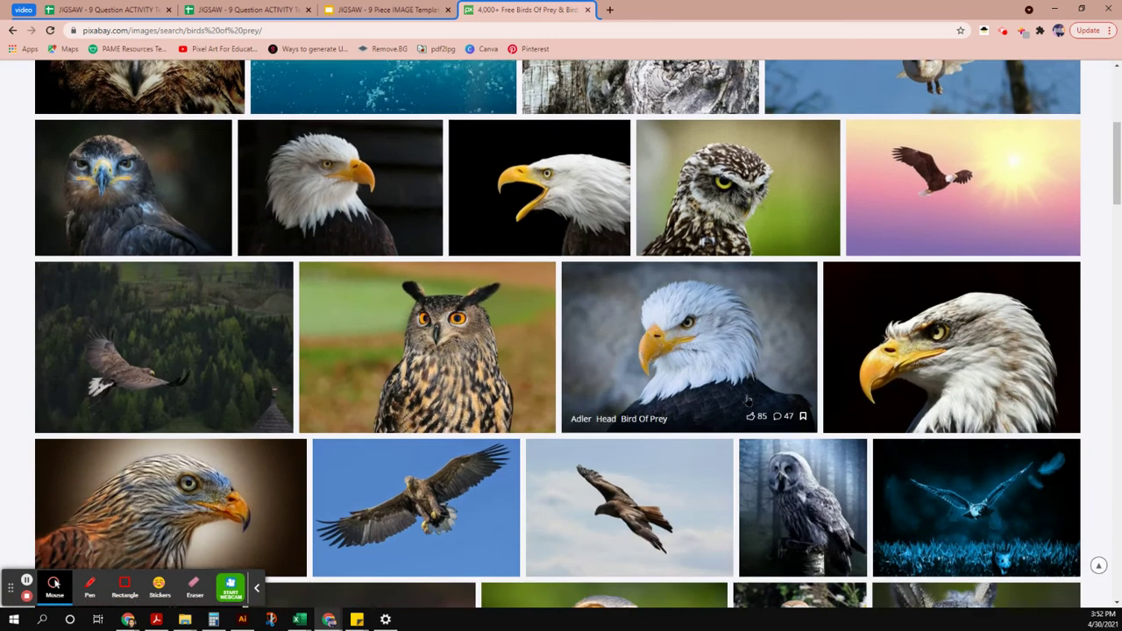
pyautogui.scroll(-2, 835, 441)
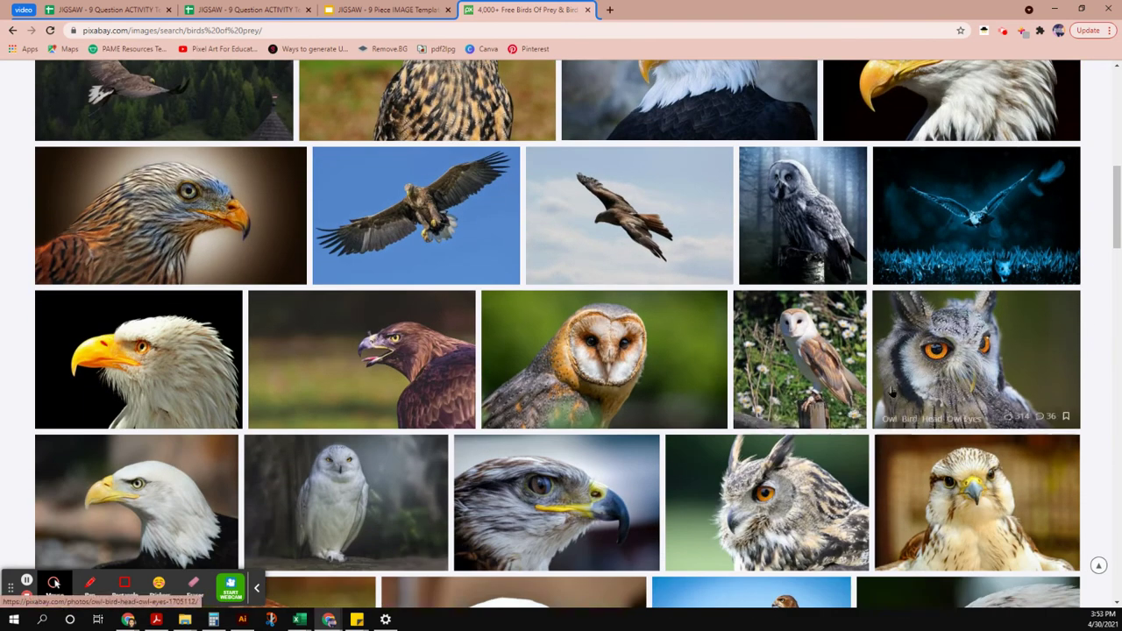
pyautogui.scroll(-4, 849, 413)
pyautogui.scroll(-6, 887, 390)
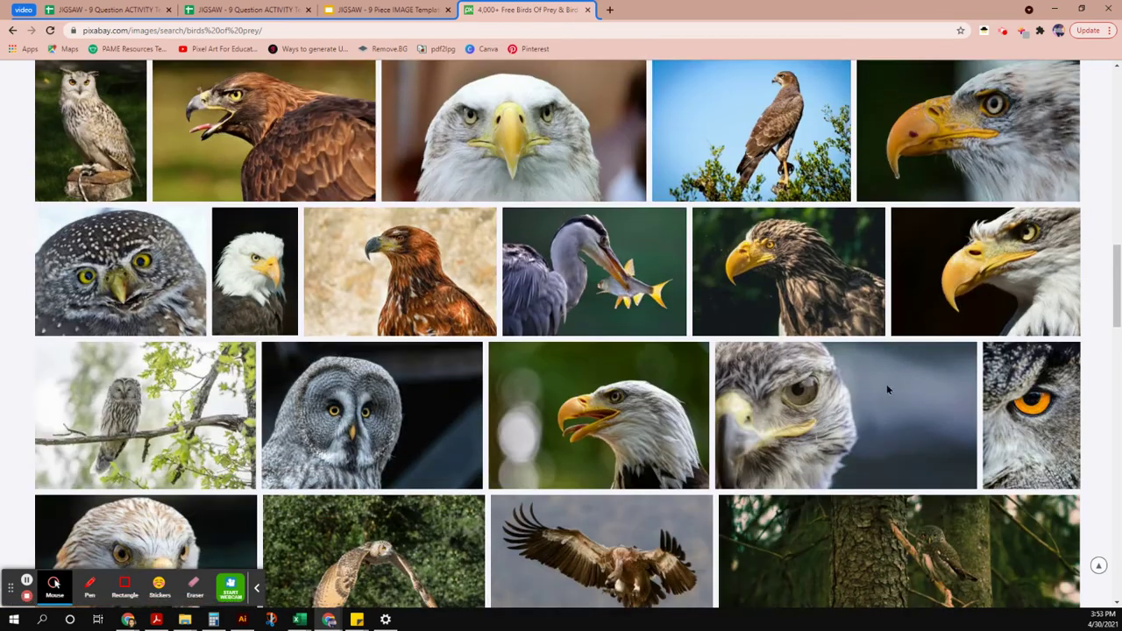
pyautogui.scroll(-5, 850, 444)
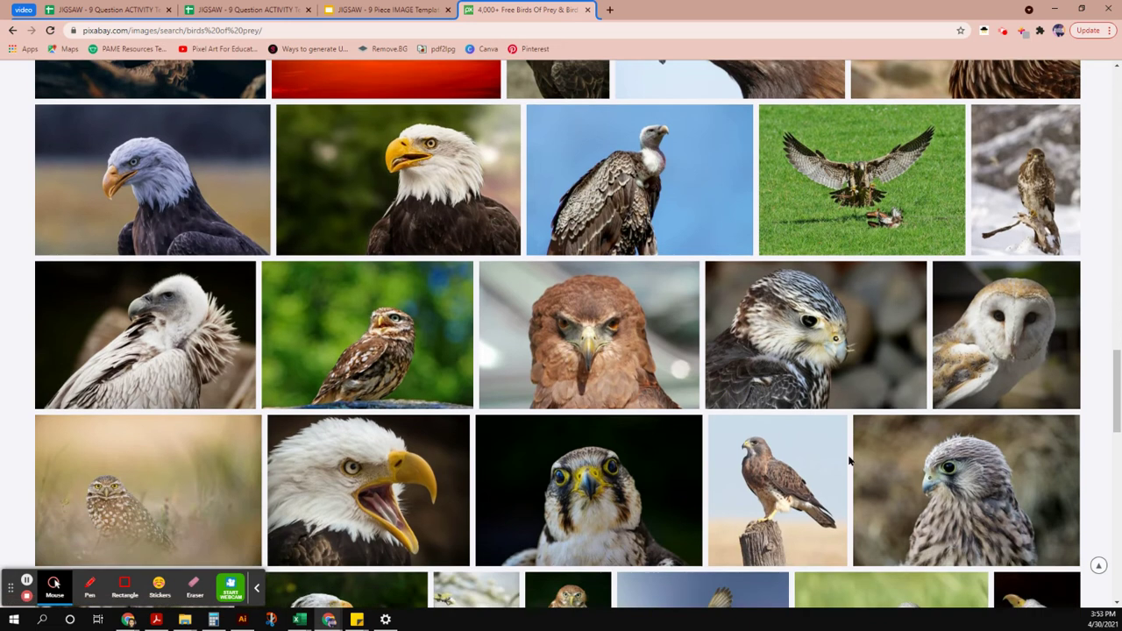
pyautogui.scroll(-1, 851, 446)
pyautogui.click(1038, 268)
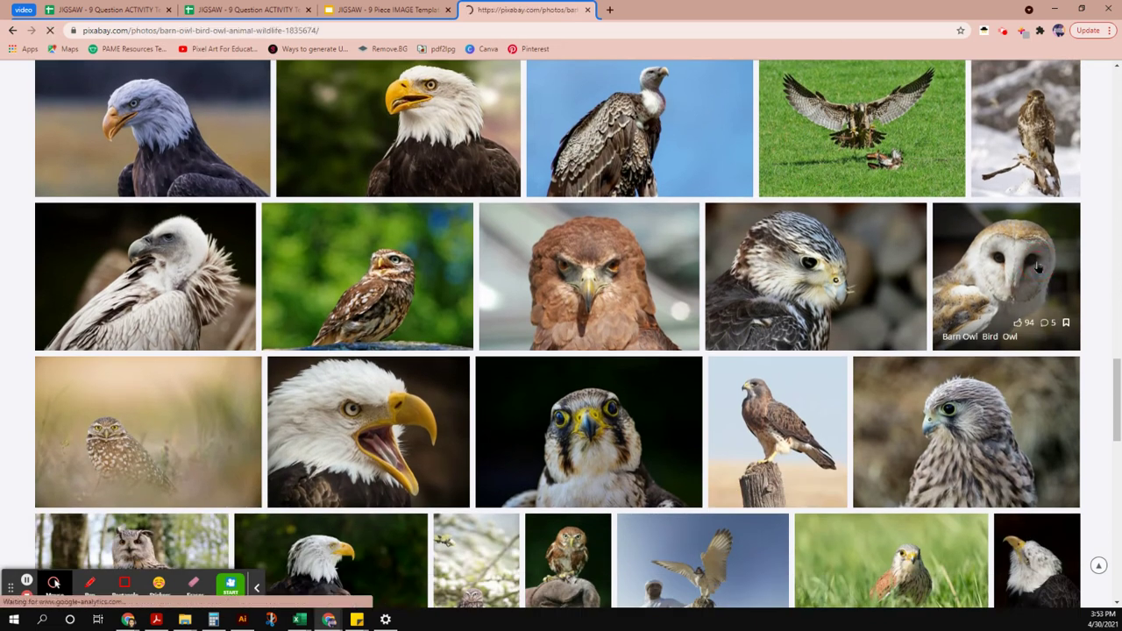
pyautogui.scroll(-2, 604, 388)
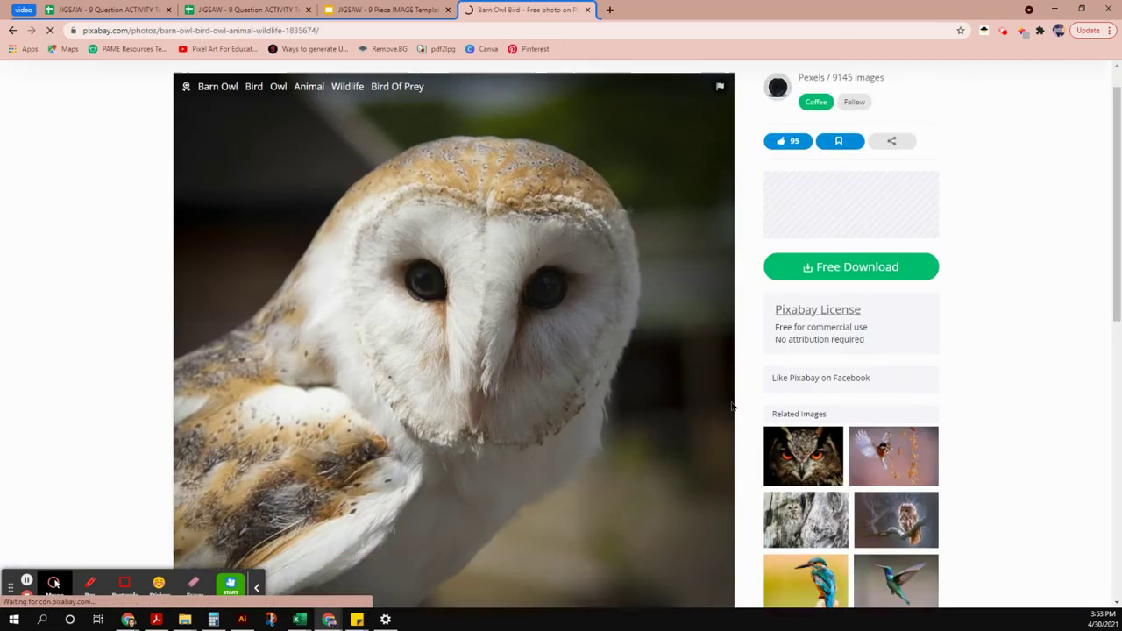
pyautogui.scroll(1, 605, 388)
pyautogui.scroll(2, 606, 394)
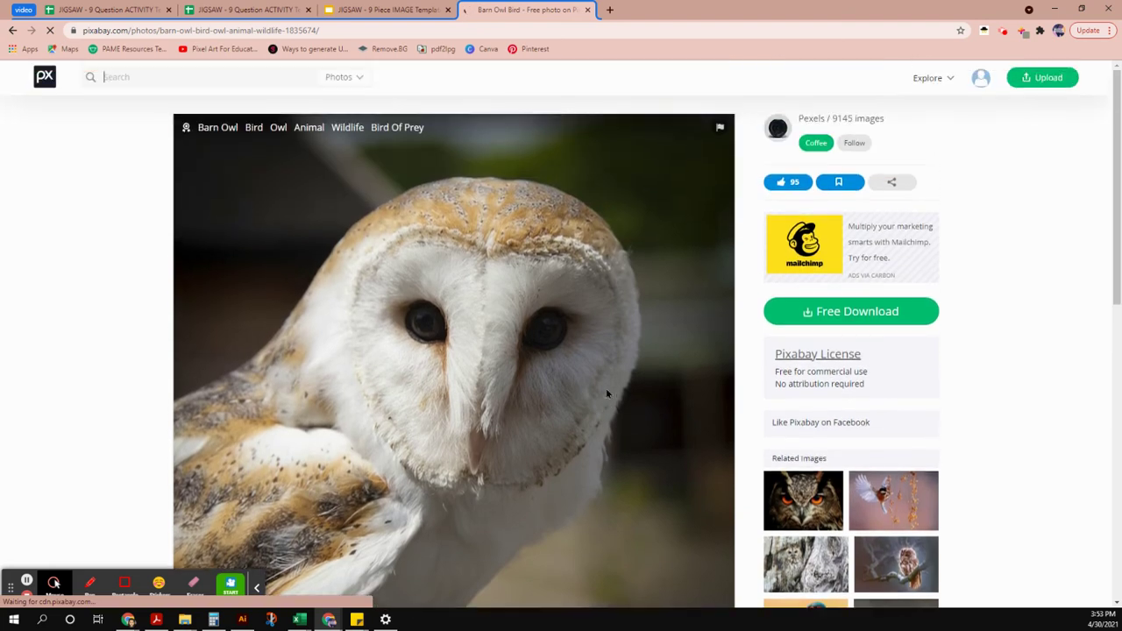
# - Download the barn owl photo as a 1280×1280 JPG and return to the 9 Piece IMAGE Template in Google Slides
pyautogui.click(839, 310)
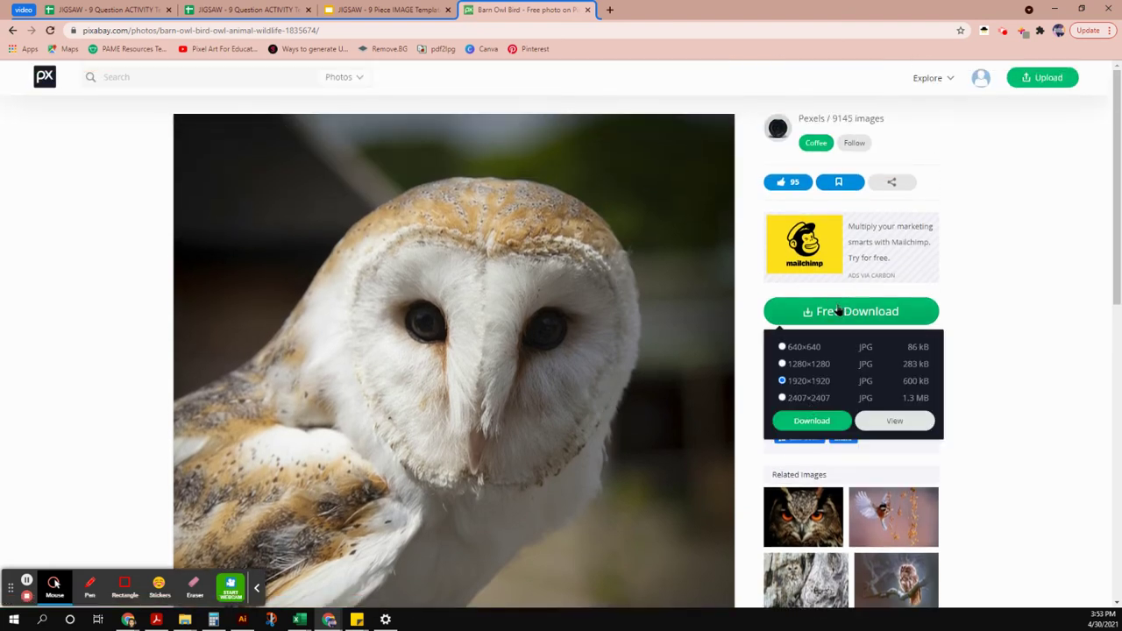
pyautogui.click(788, 365)
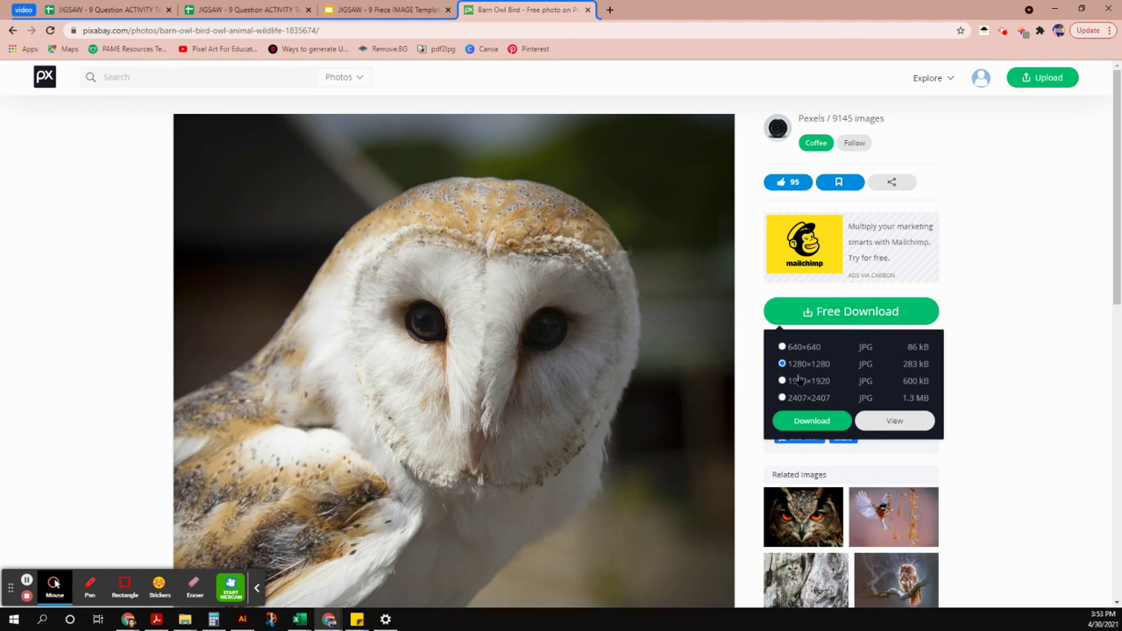
pyautogui.click(812, 420)
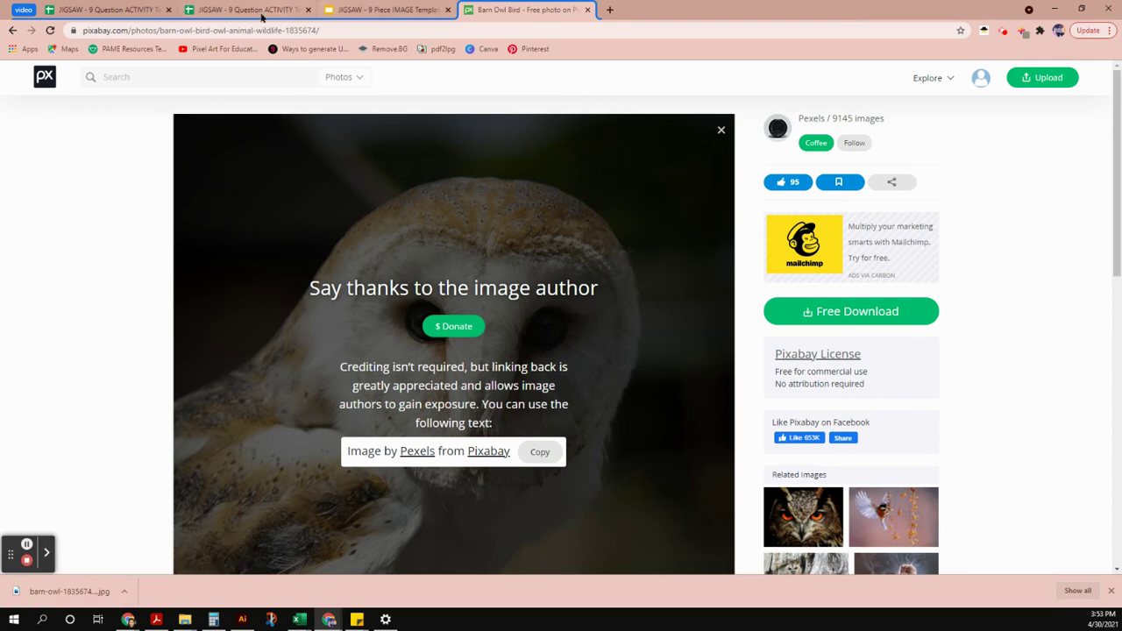
pyautogui.click(383, 10)
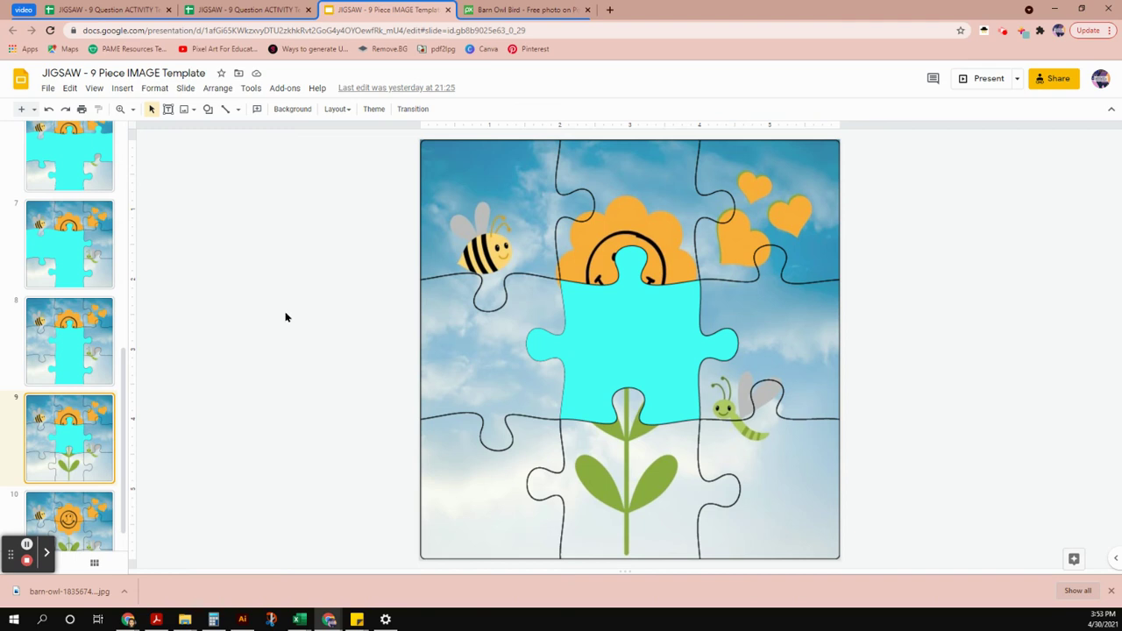
pyautogui.scroll(3, 85, 268)
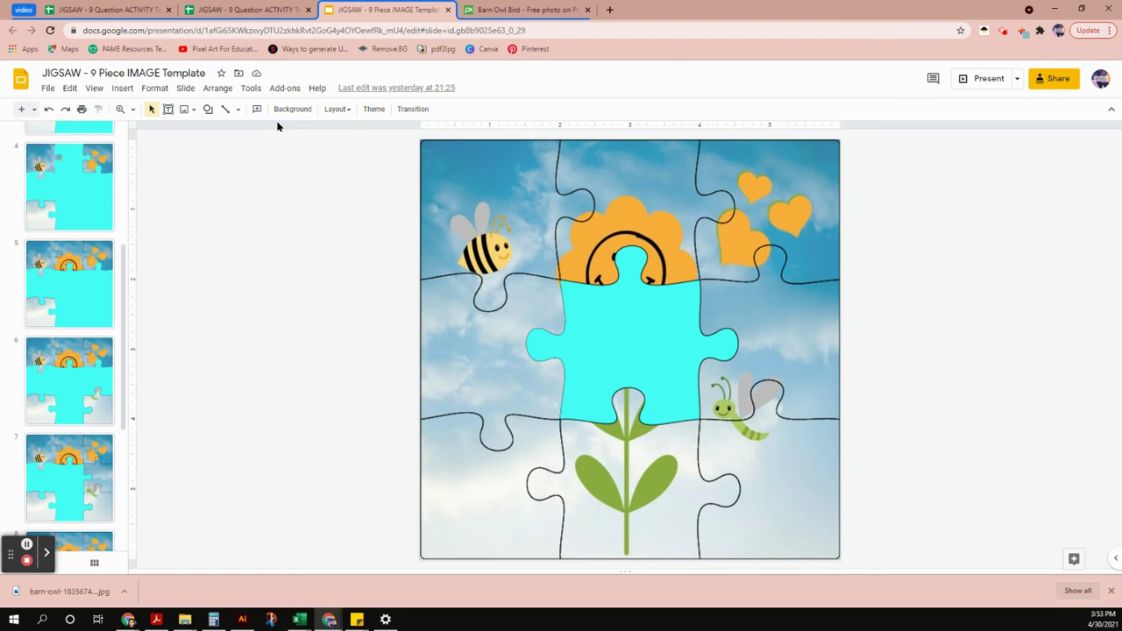
# - Set the downloaded barn owl JPG as the background image of the current jigsaw slide
pyautogui.click(589, 302)
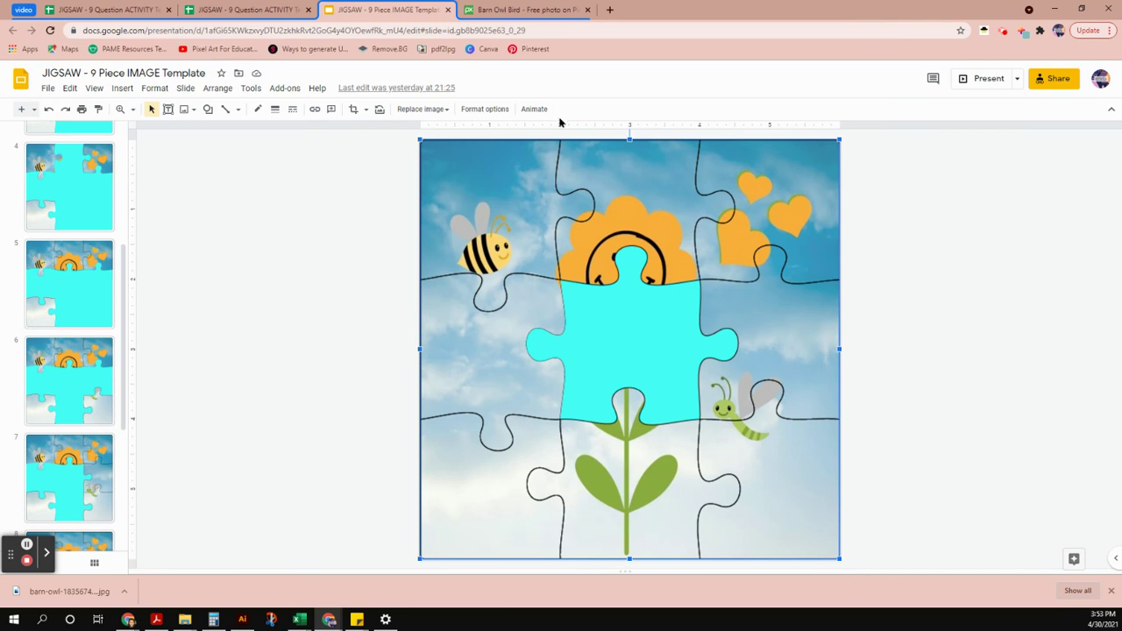
pyautogui.click(266, 230)
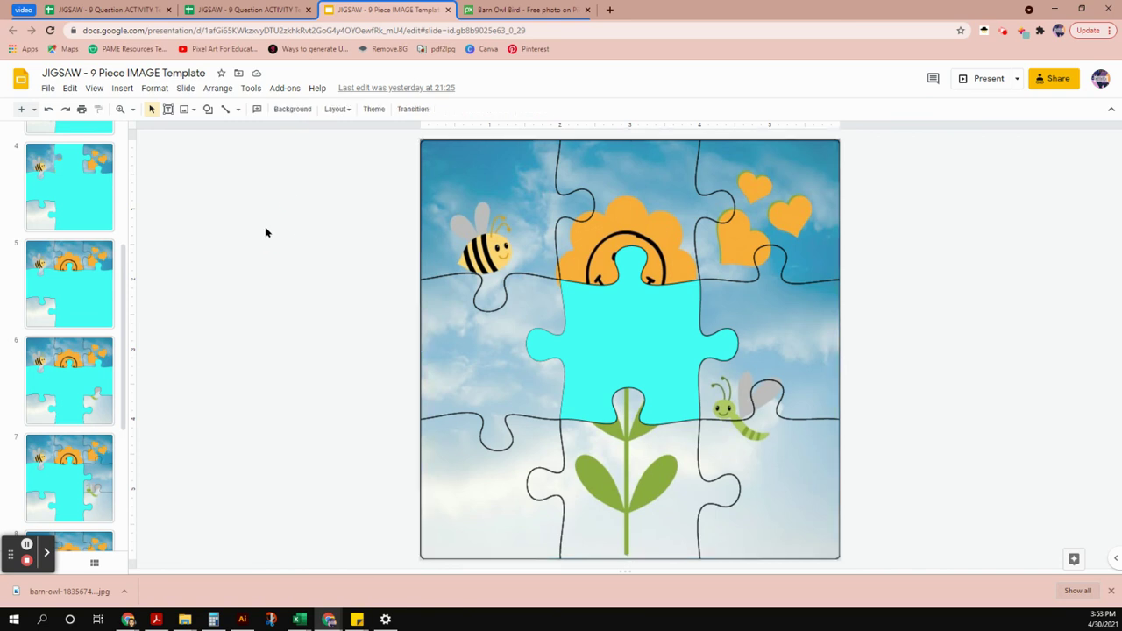
pyautogui.click(290, 111)
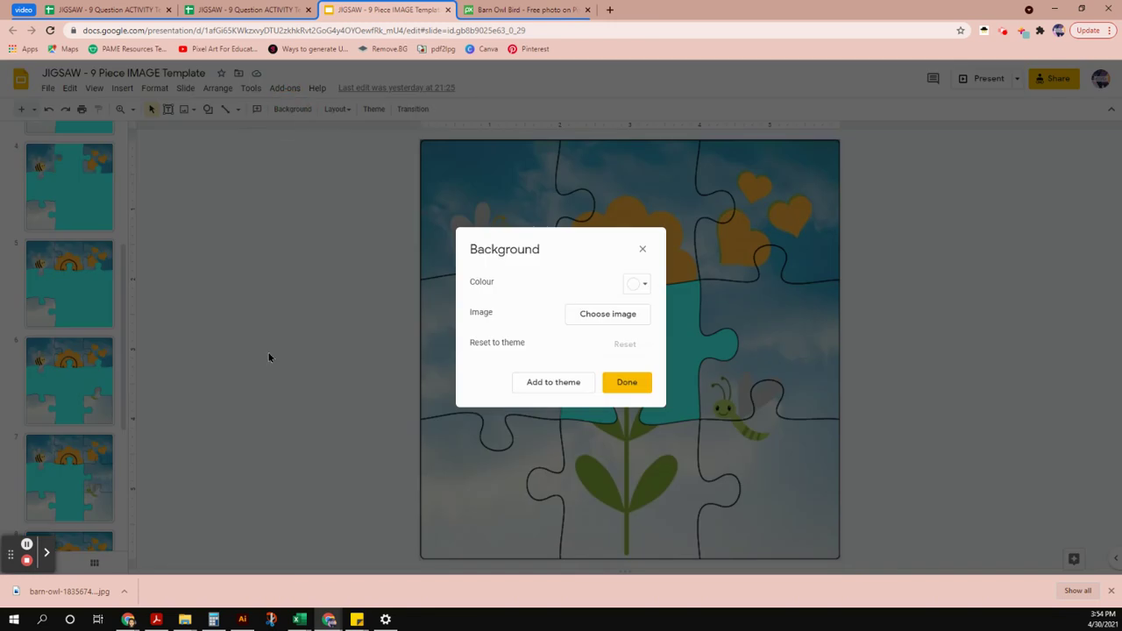
pyautogui.click(642, 284)
pyautogui.click(646, 286)
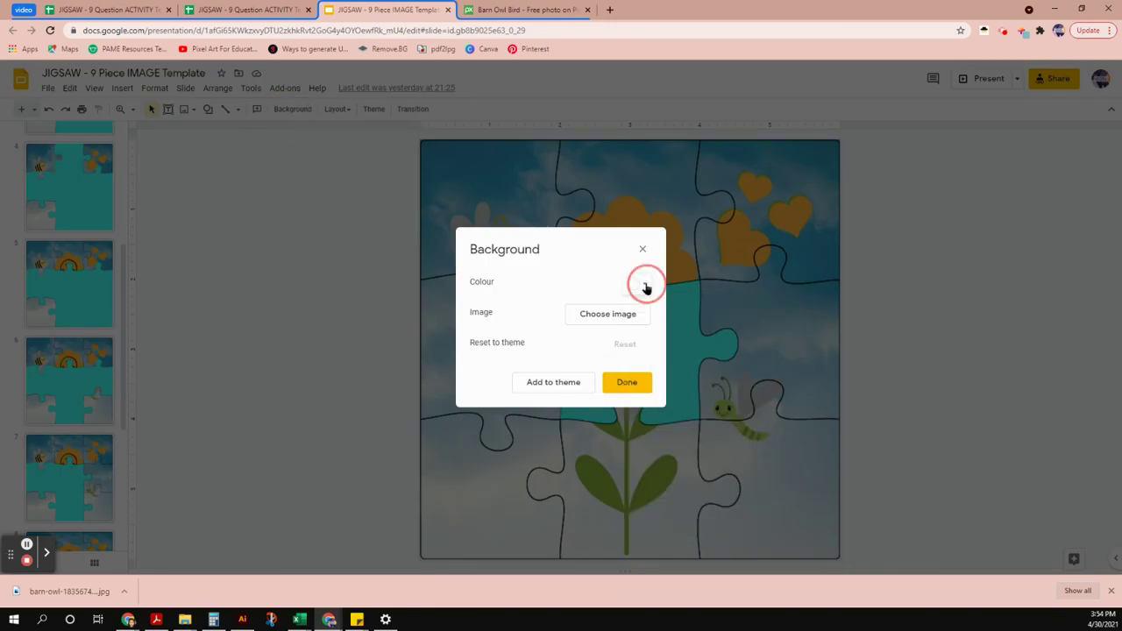
pyautogui.click(593, 317)
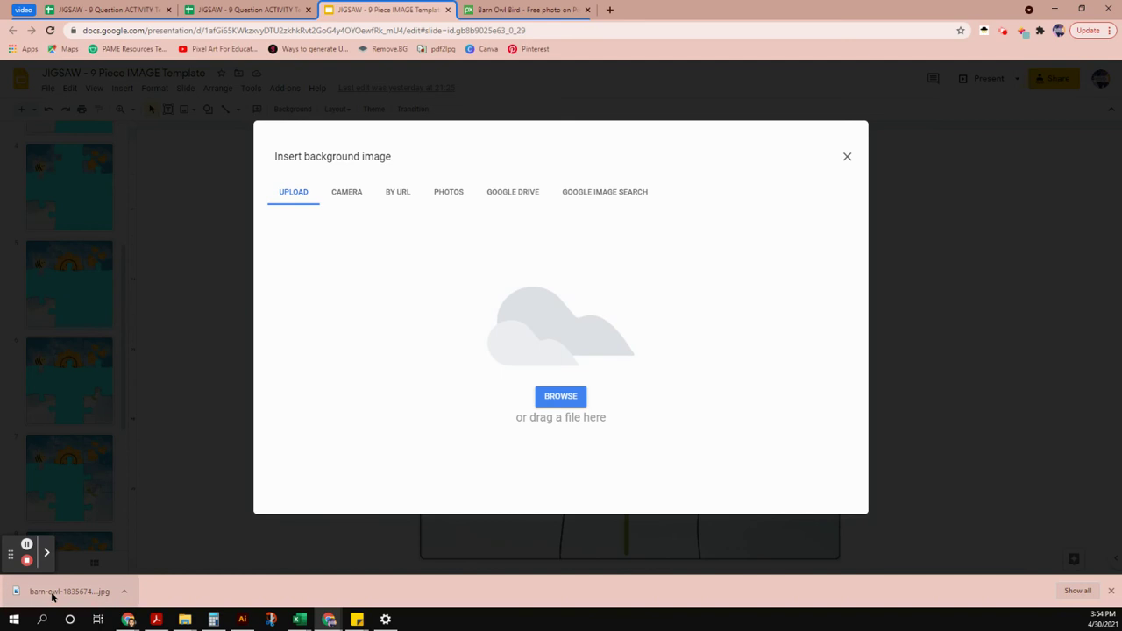
pyautogui.moveTo(50, 597); pyautogui.dragTo(554, 348)
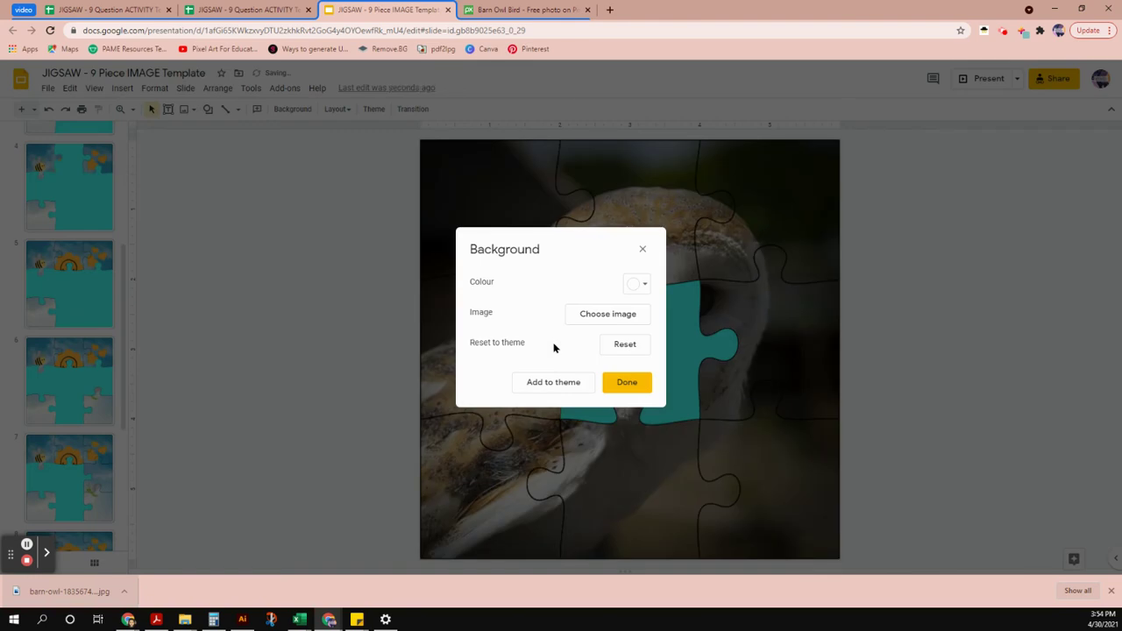
# - Add the barn owl background to the theme so every slide uses it, and finish the background settings
pyautogui.moveTo(561, 240); pyautogui.dragTo(290, 236)
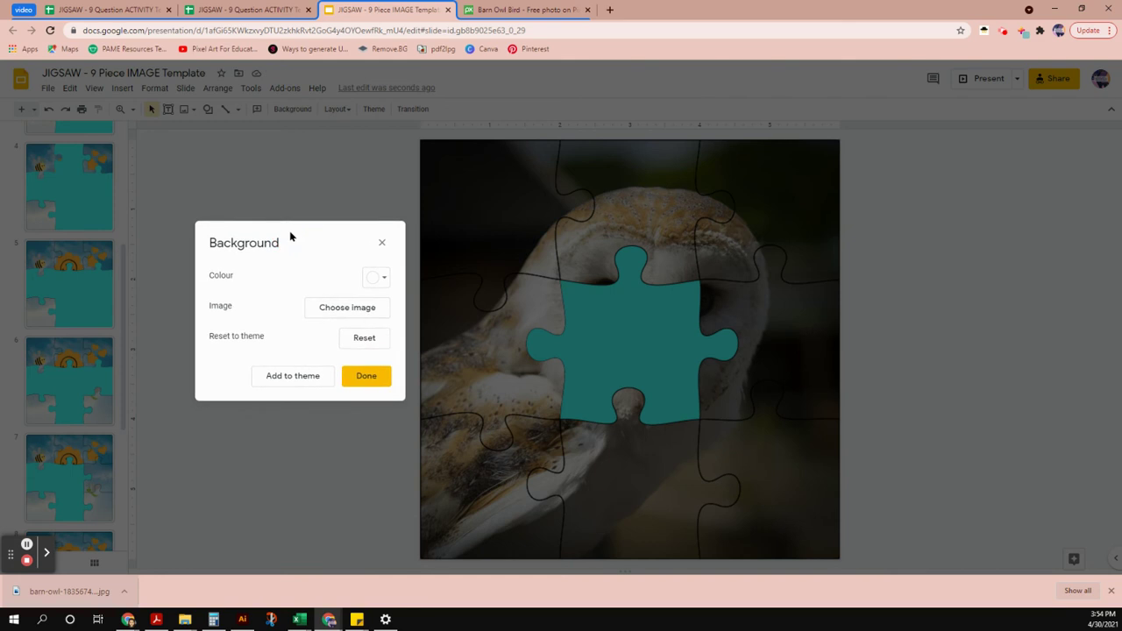
pyautogui.click(272, 377)
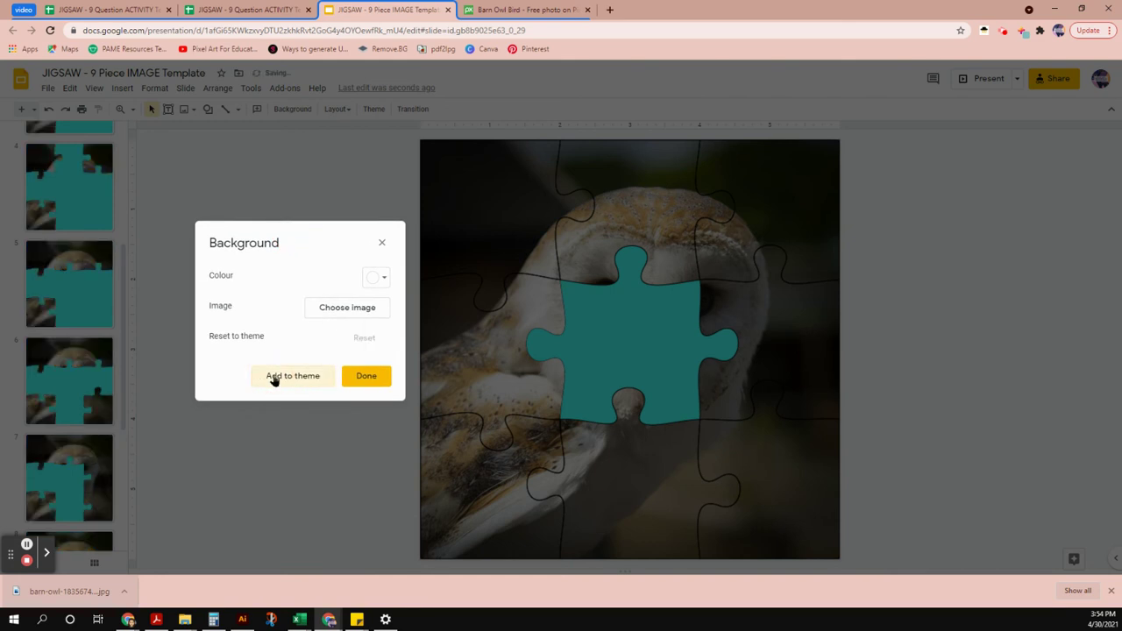
pyautogui.click(364, 377)
# - Look through slides 2 to 9 to examine how the jigsaw pieces progressively reveal the owl photo
pyautogui.scroll(-2, 95, 476)
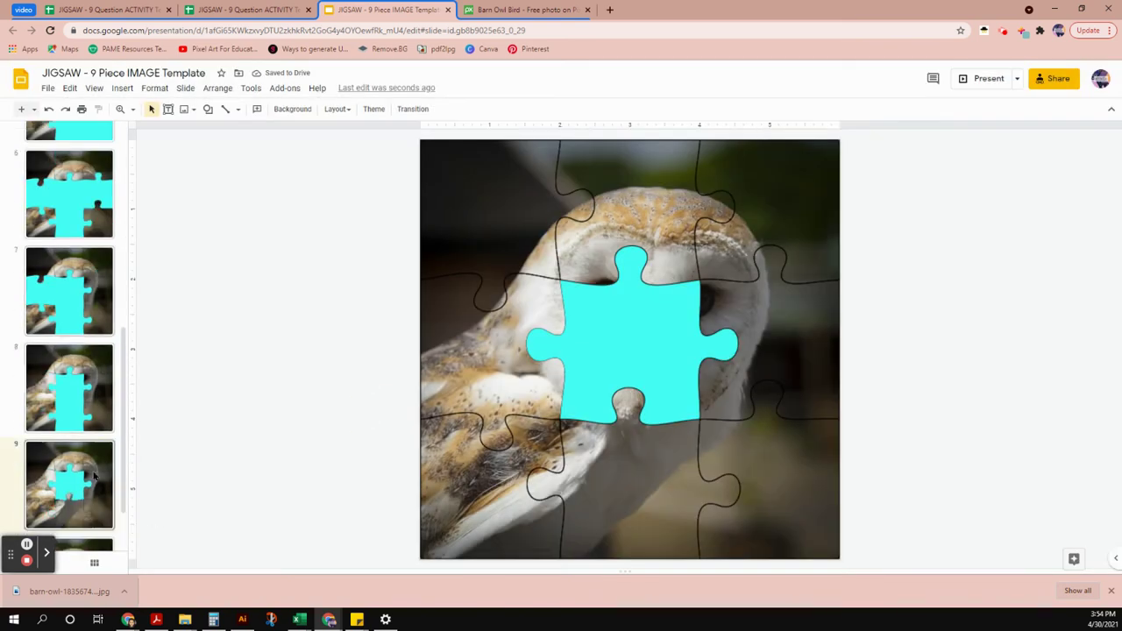
pyautogui.scroll(-1, 96, 515)
pyautogui.scroll(5, 96, 491)
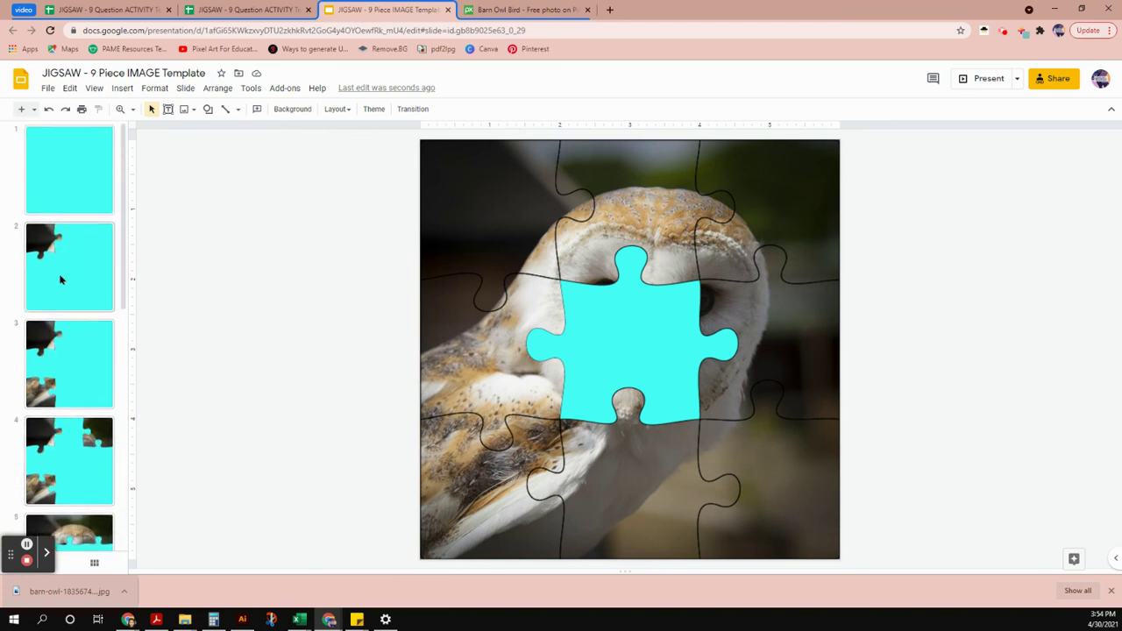
pyautogui.click(65, 266)
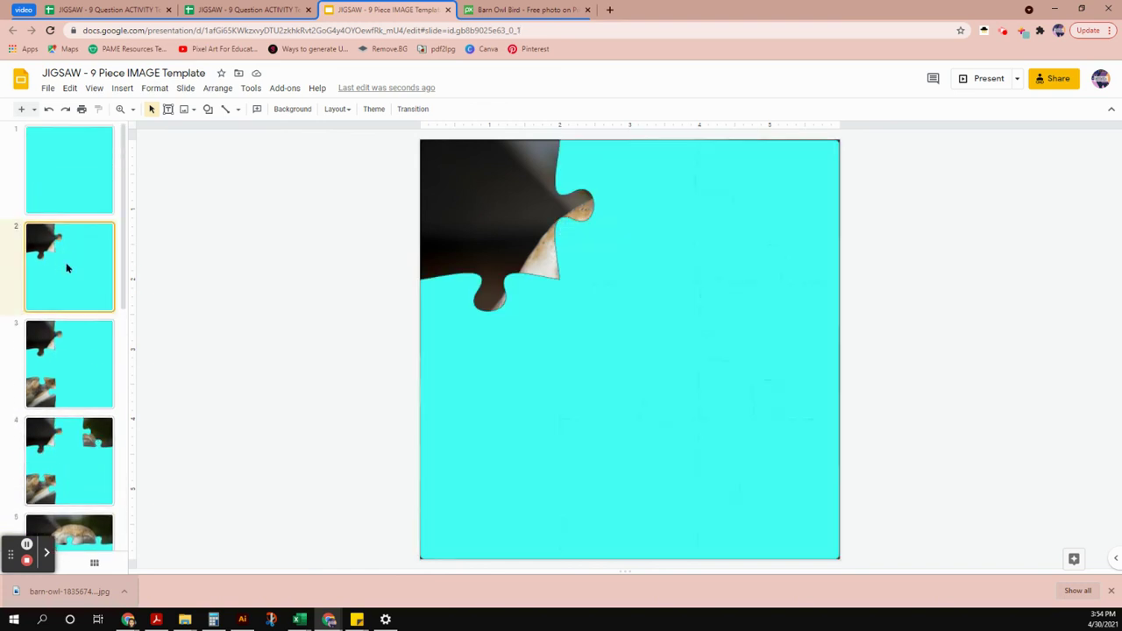
pyautogui.click(88, 363)
pyautogui.click(83, 470)
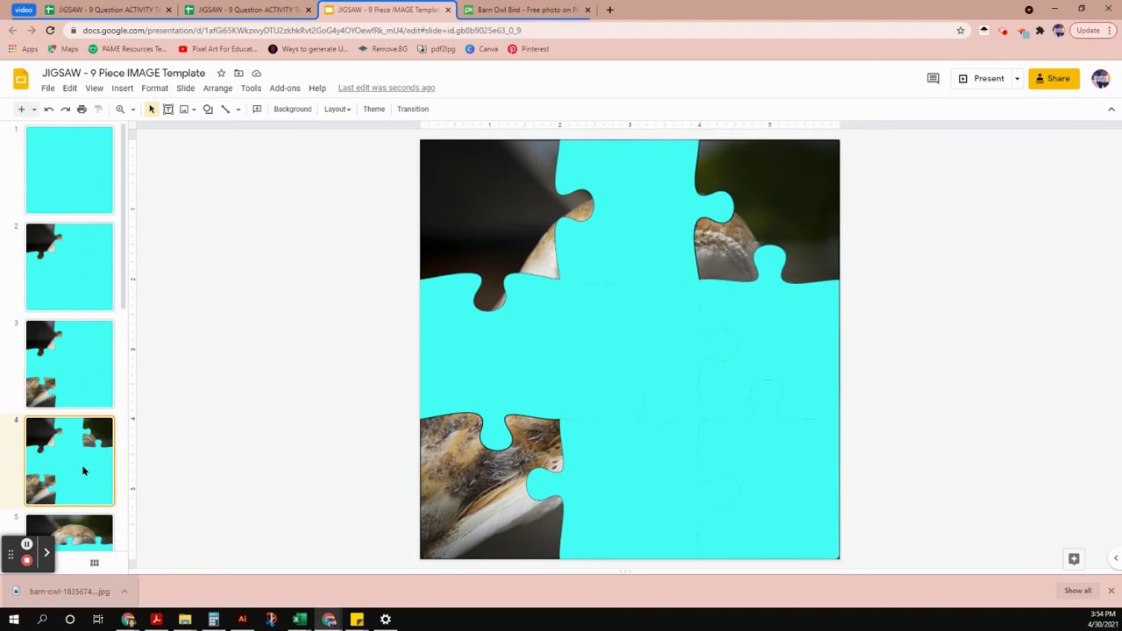
pyautogui.scroll(-1, 88, 438)
pyautogui.click(92, 424)
pyautogui.scroll(-1, 91, 424)
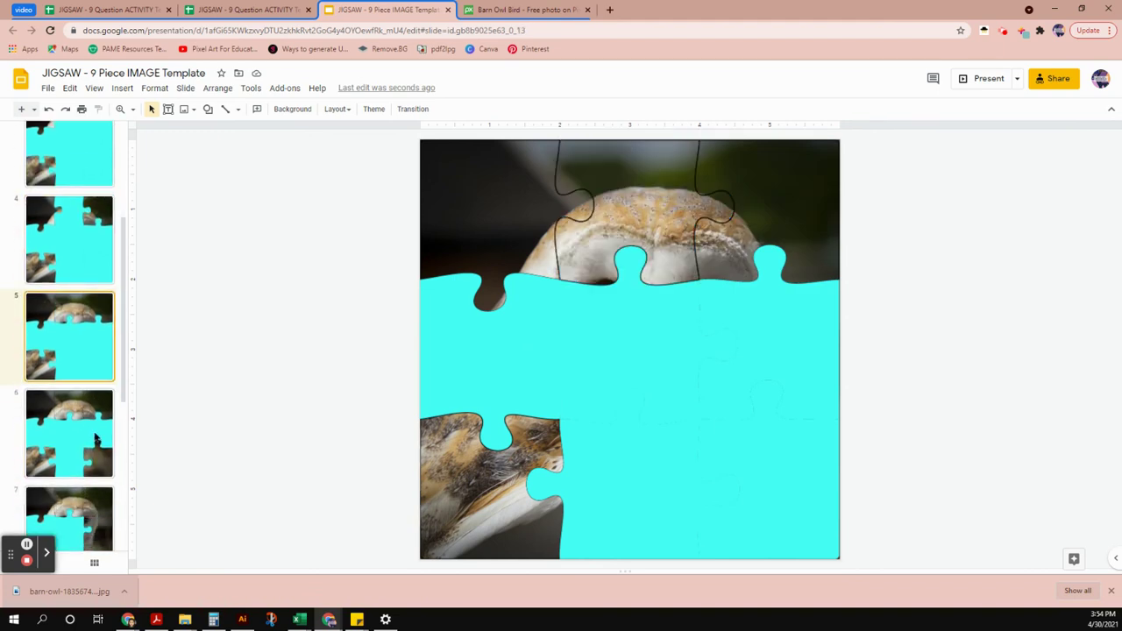
pyautogui.click(84, 425)
pyautogui.scroll(-2, 84, 425)
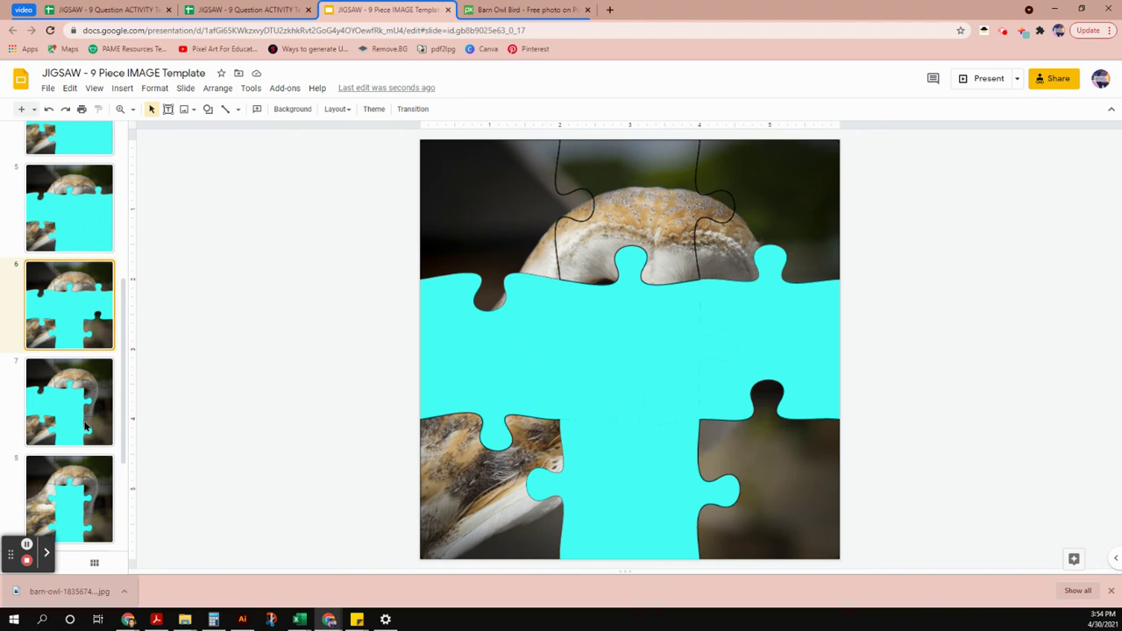
pyautogui.click(85, 425)
pyautogui.scroll(-2, 84, 425)
pyautogui.click(84, 425)
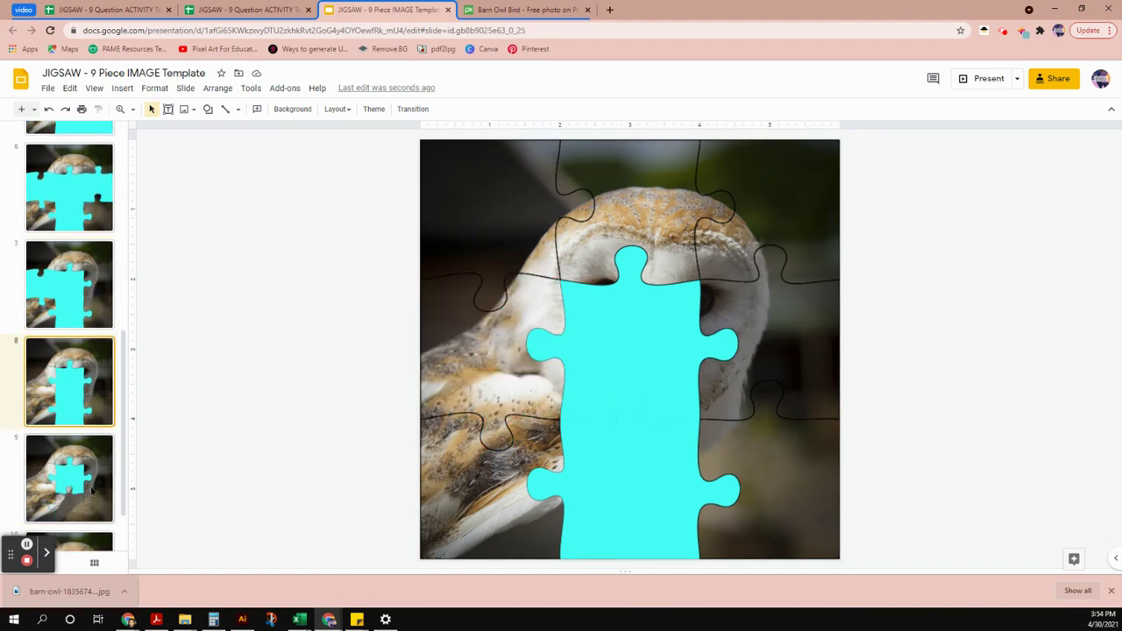
pyautogui.click(91, 489)
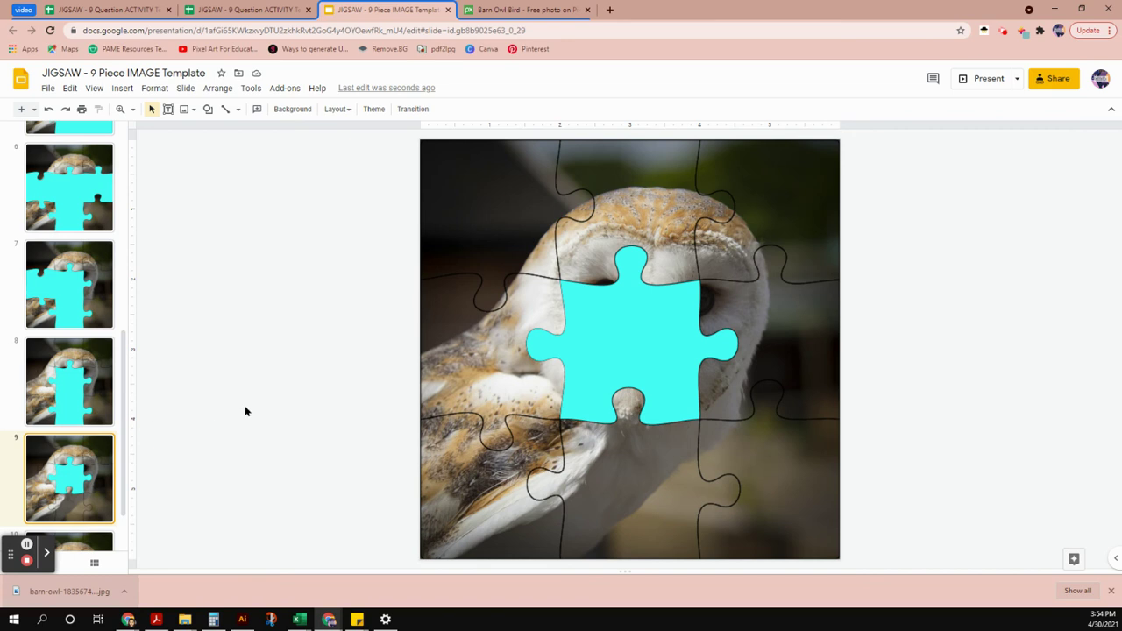
pyautogui.scroll(5, 92, 256)
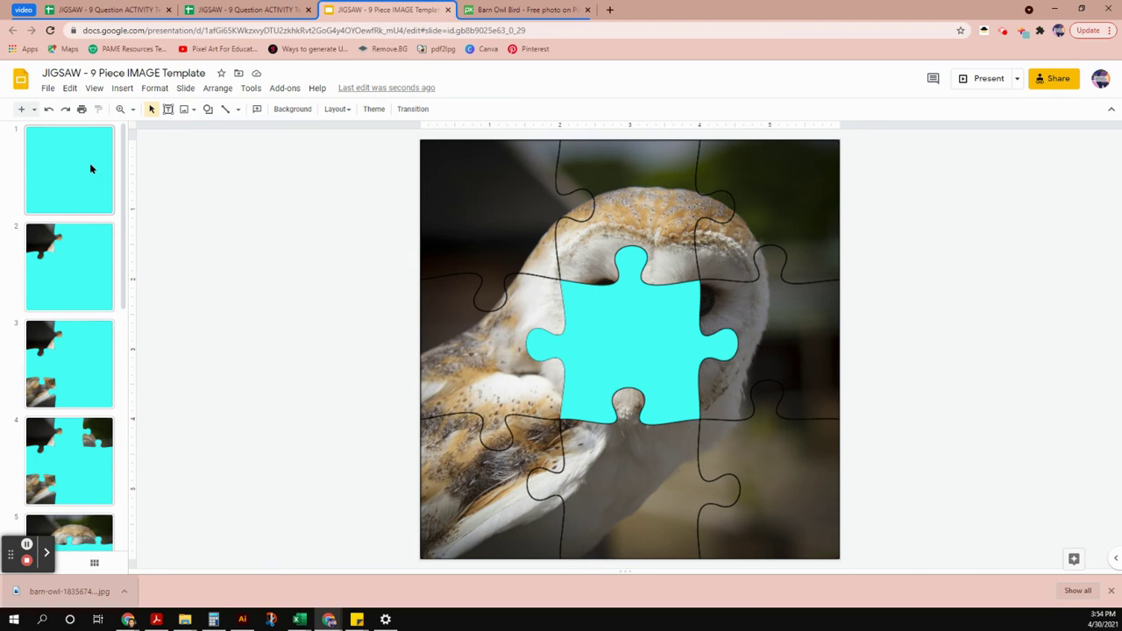
# - Switch to the JIGSAW - 9 Question ACTIVITY Template in Google Sheets and show Sheet1
pyautogui.click(245, 10)
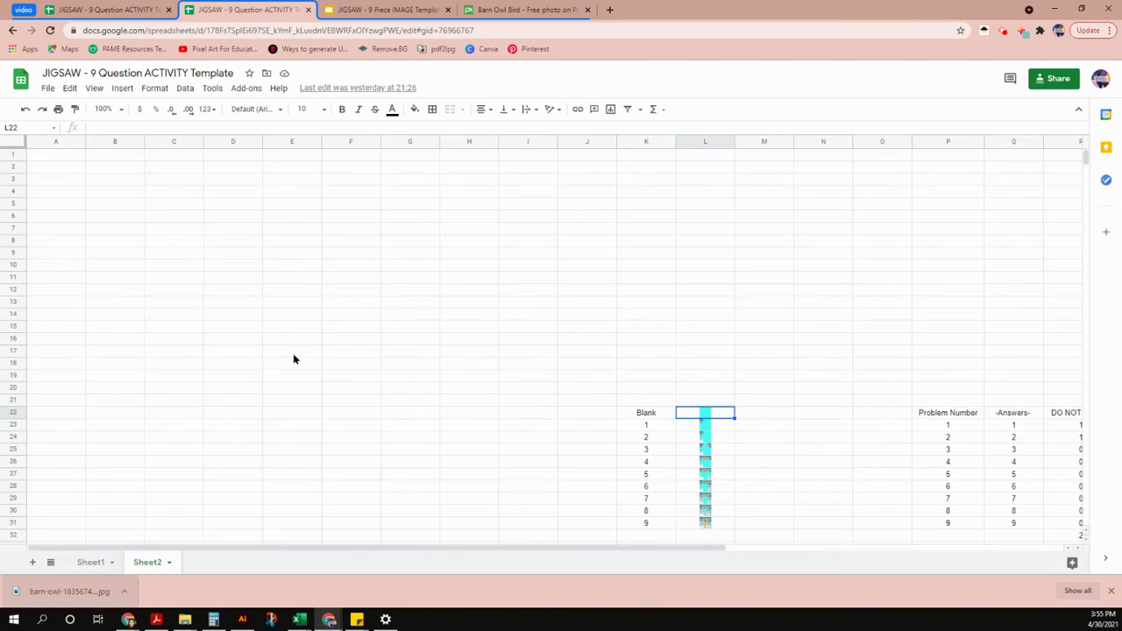
pyautogui.click(96, 567)
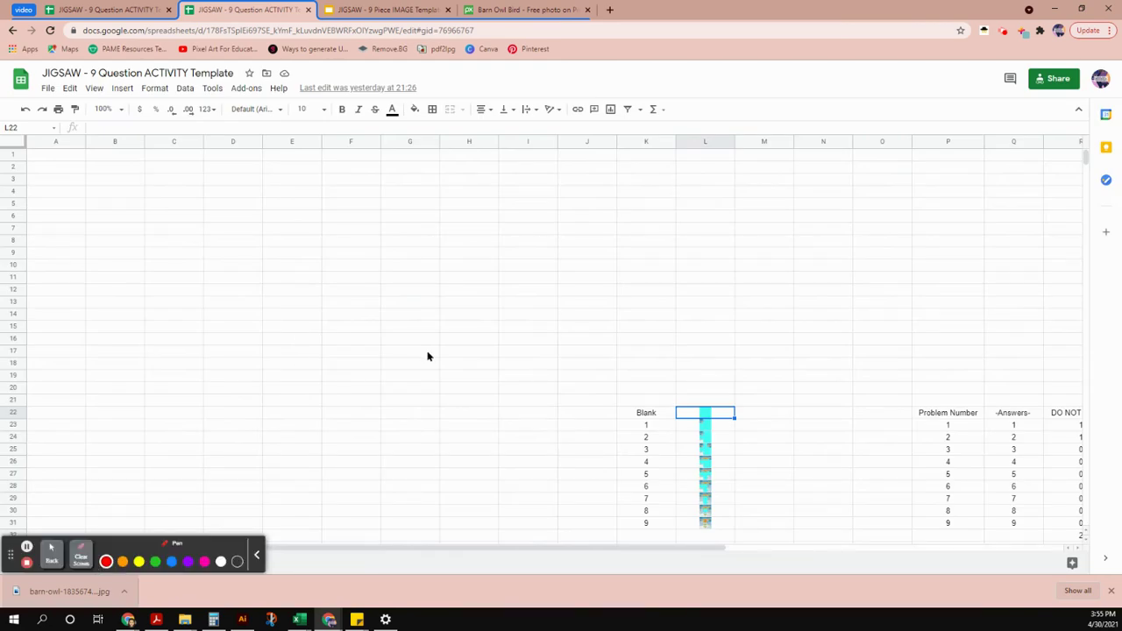
pyautogui.click(257, 554)
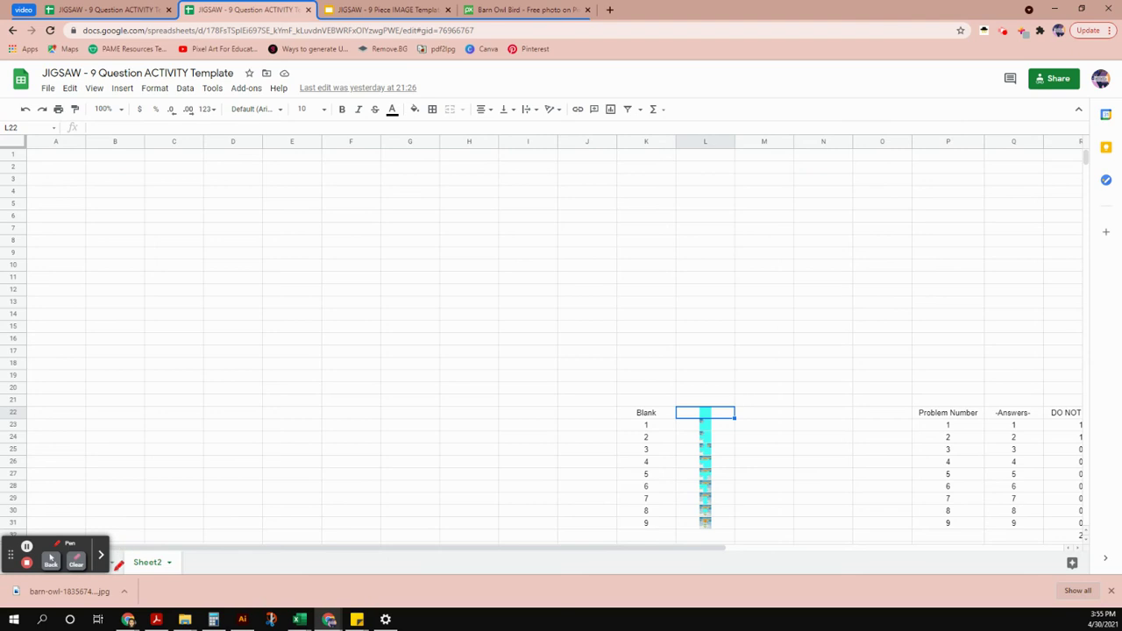
pyautogui.click(26, 548)
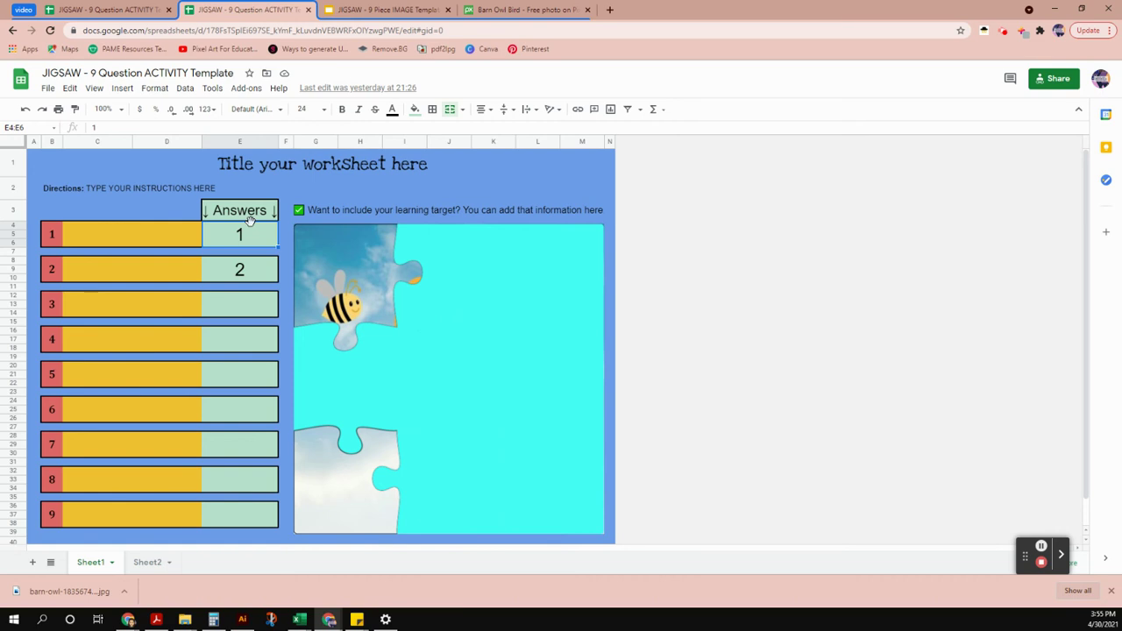
# - Enter the answers 3 to 9 for questions 3 to 9 to test the picture reveal
pyautogui.click(249, 302)
pyautogui.write('3')
pyautogui.press('Return')
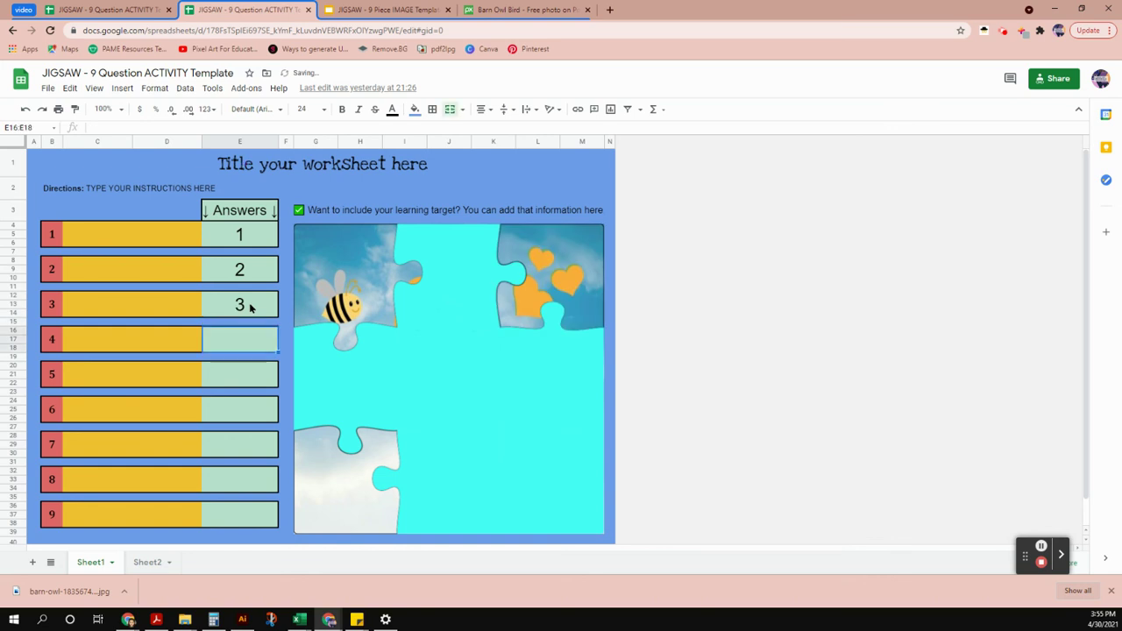
pyautogui.write('4')
pyautogui.press('Return')
pyautogui.write('5')
pyautogui.press('Return')
pyautogui.write('6')
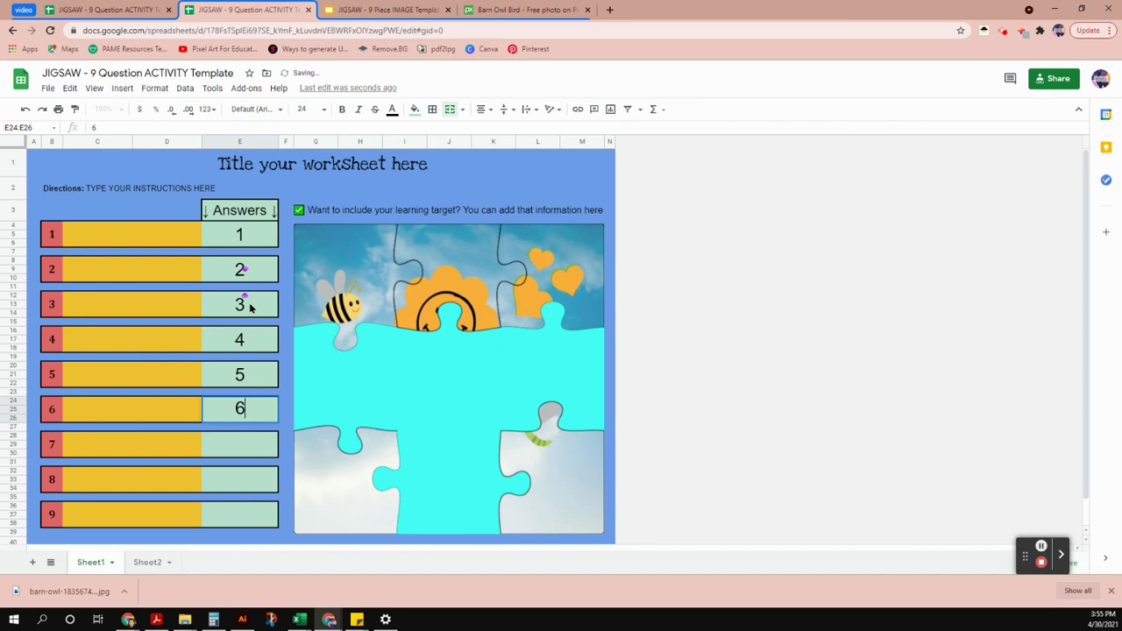
pyautogui.press('Return')
pyautogui.write('7')
pyautogui.press('Return')
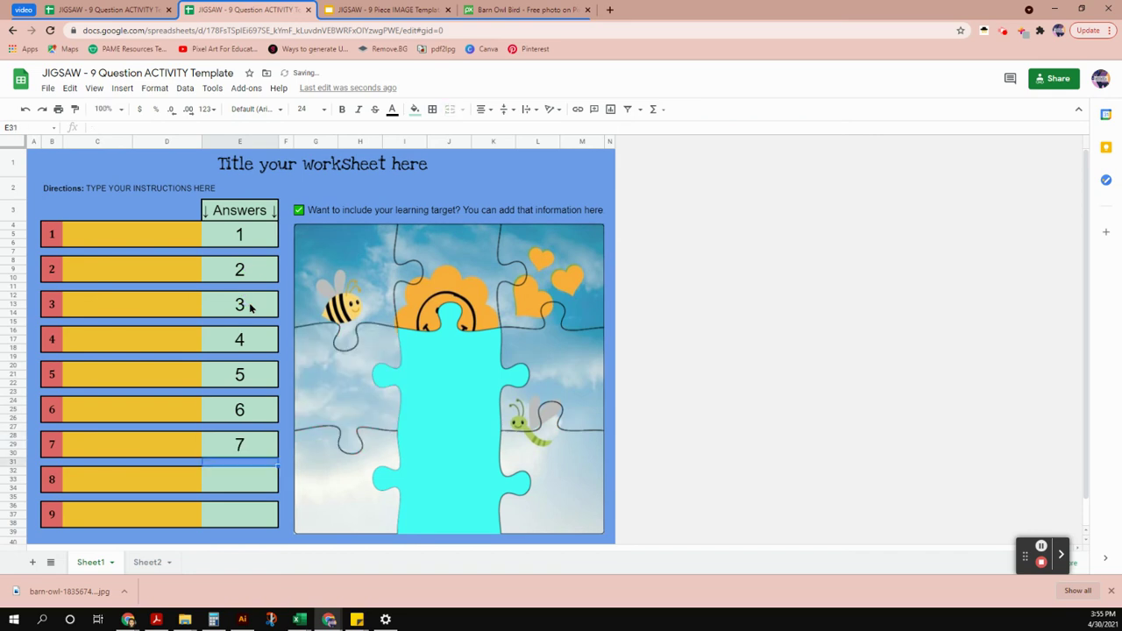
pyautogui.write('8')
pyautogui.press('Return')
pyautogui.write('9')
pyautogui.press('Return')
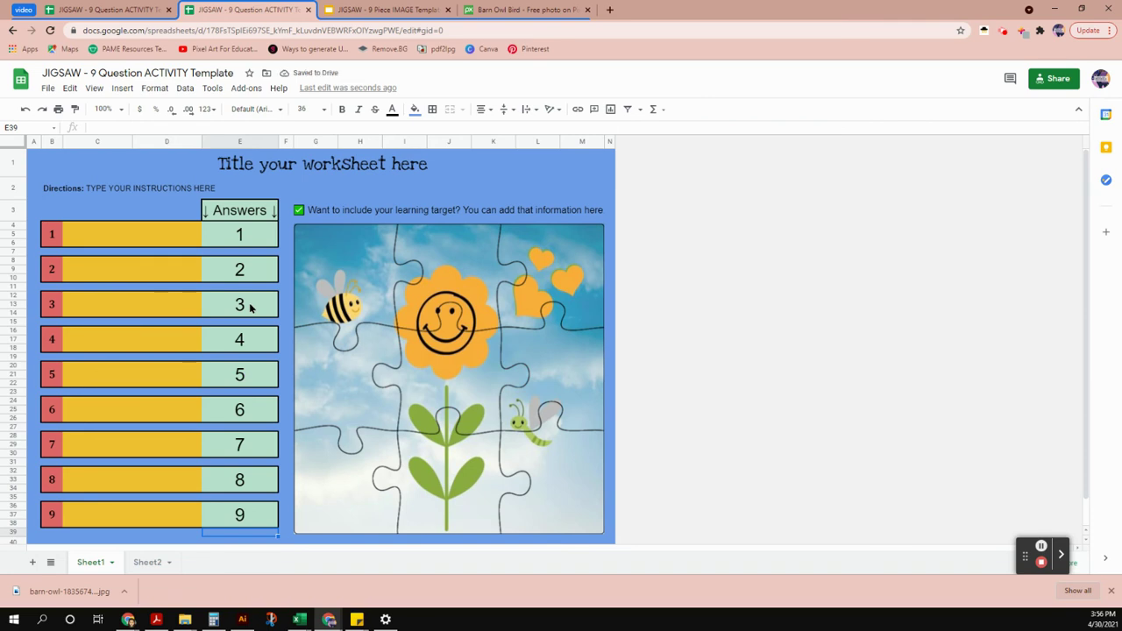
# - Clear the answers to all nine questions on the worksheet
pyautogui.moveTo(256, 238); pyautogui.dragTo(253, 511)
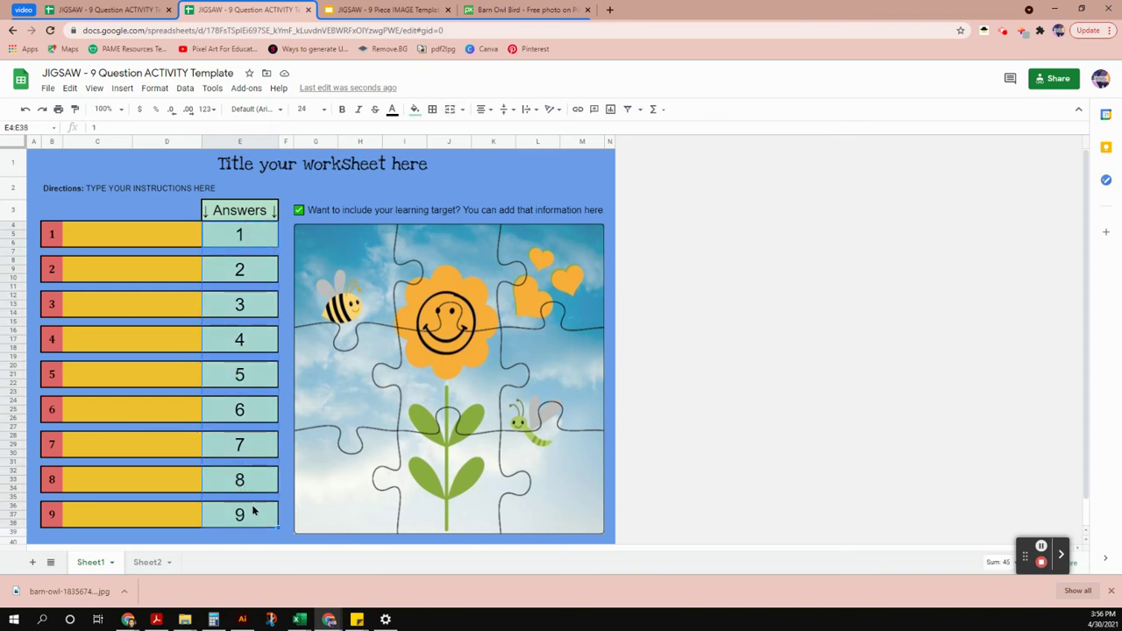
pyautogui.press('Delete')
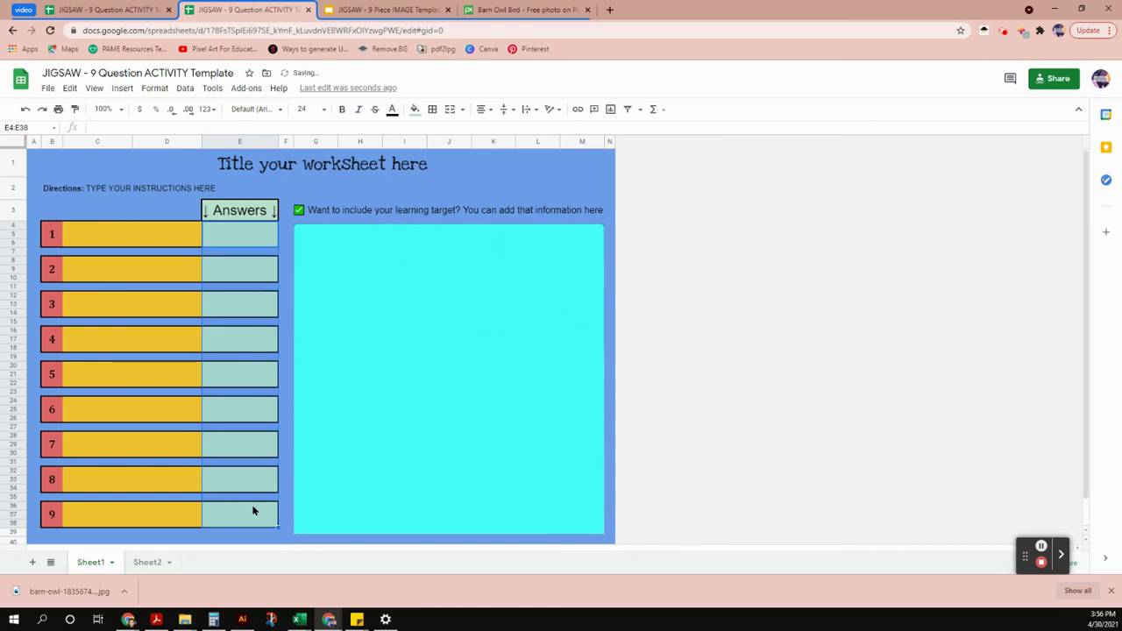
# - Temporarily enlarge rows 22 to 31 on Sheet2 to inspect the jigsaw images in column L, and undo the resize
pyautogui.click(145, 565)
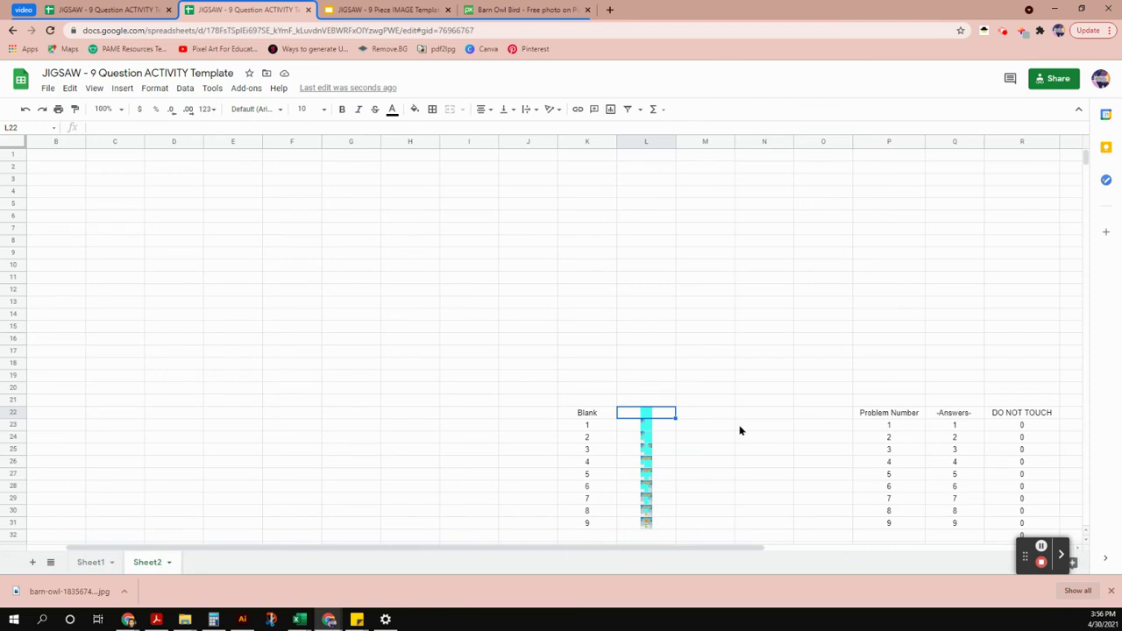
pyautogui.scroll(-2, 740, 431)
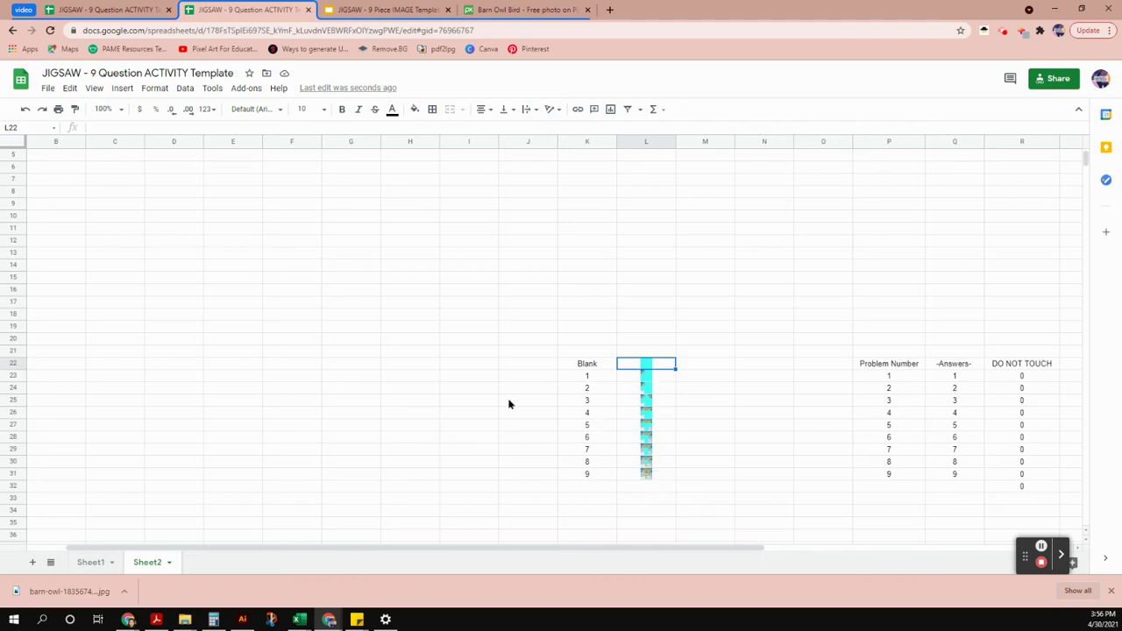
pyautogui.moveTo(17, 363); pyautogui.dragTo(10, 509)
pyautogui.scroll(-1, 478, 494)
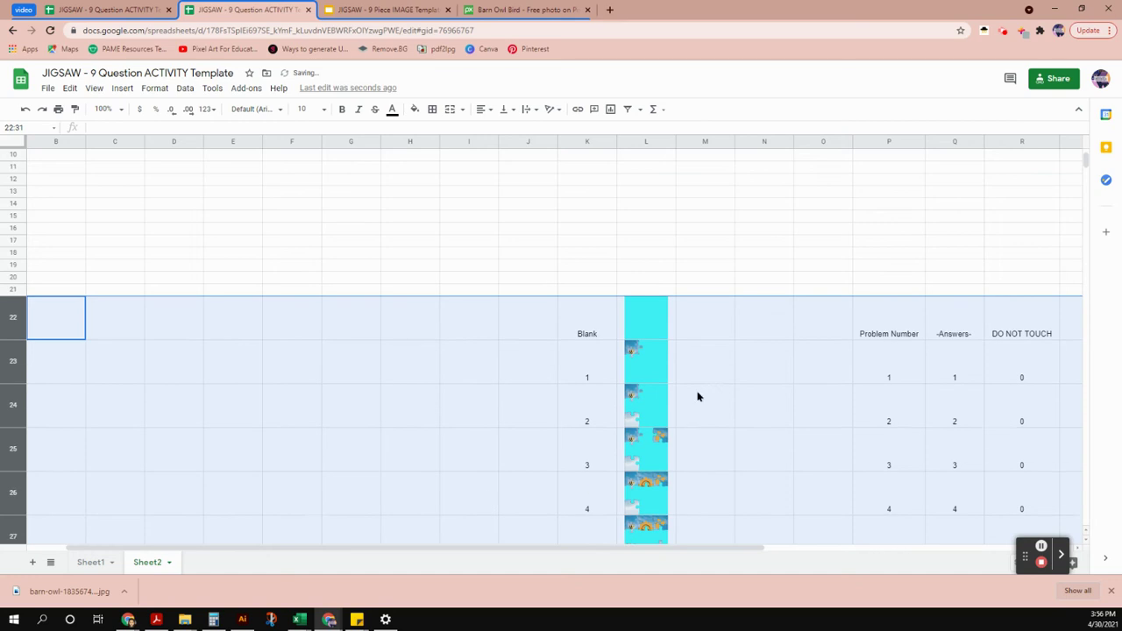
pyautogui.scroll(-3, 720, 478)
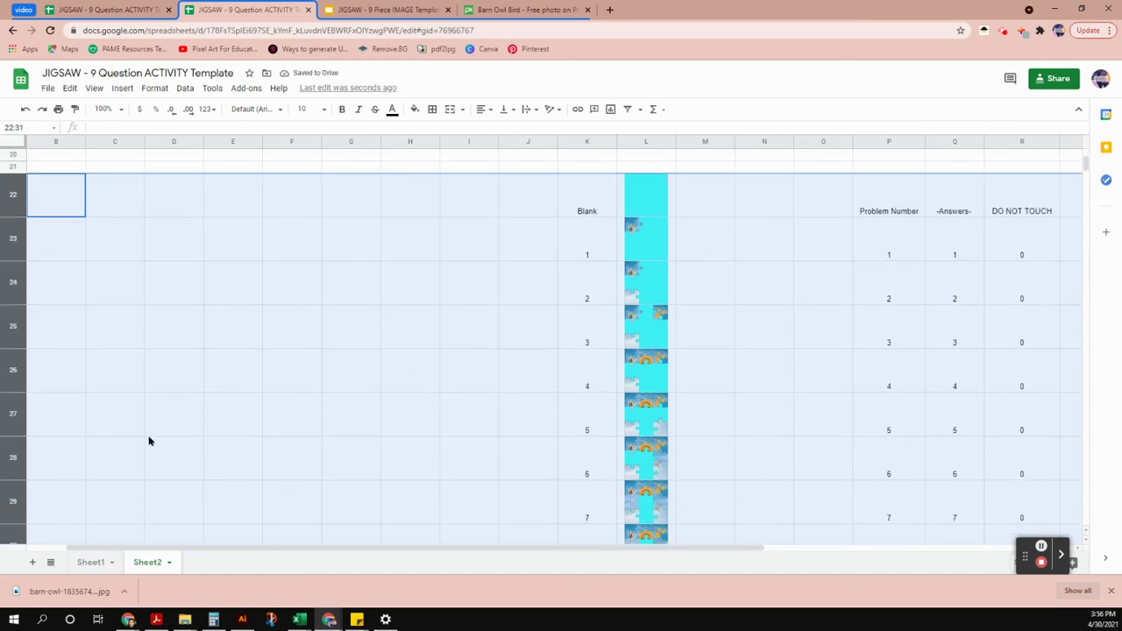
pyautogui.hotkey('ctrl', 'z')
pyautogui.scroll(2, 831, 368)
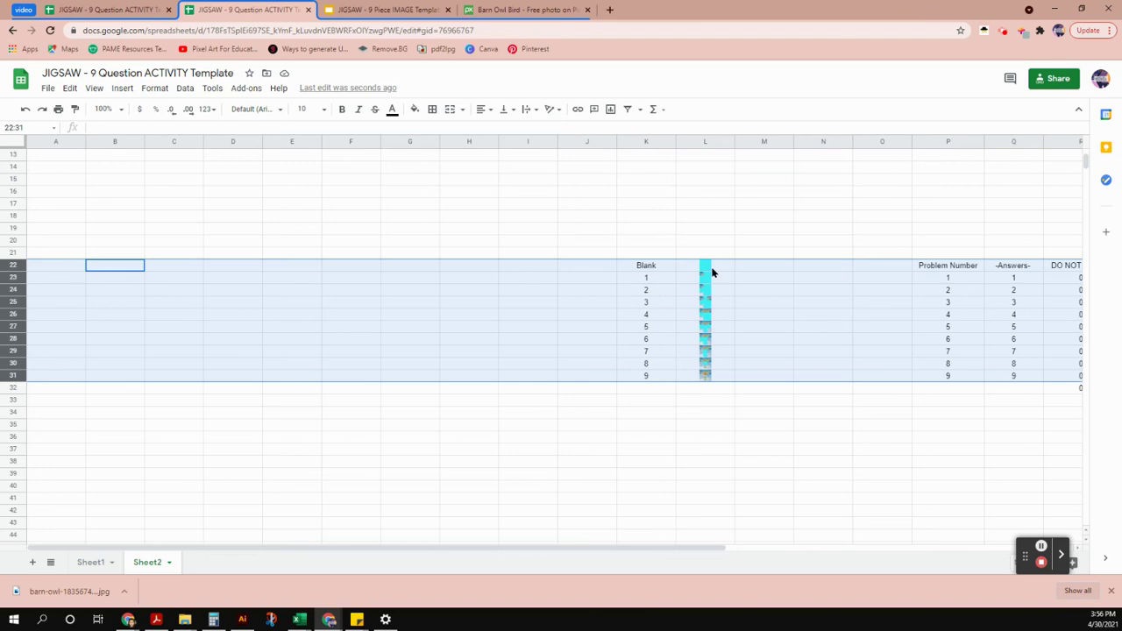
# - Switch to the JIGSAW - 9 Piece IMAGE Template in Google Slides and download the blank slide 1 as a PNG image
pyautogui.click(379, 11)
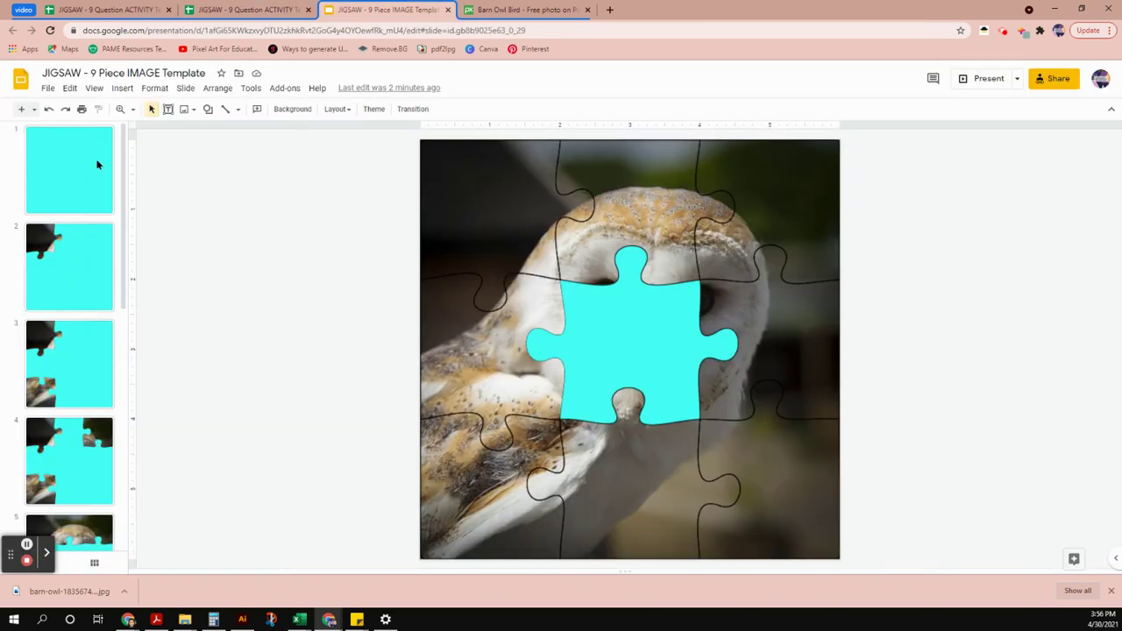
pyautogui.click(54, 150)
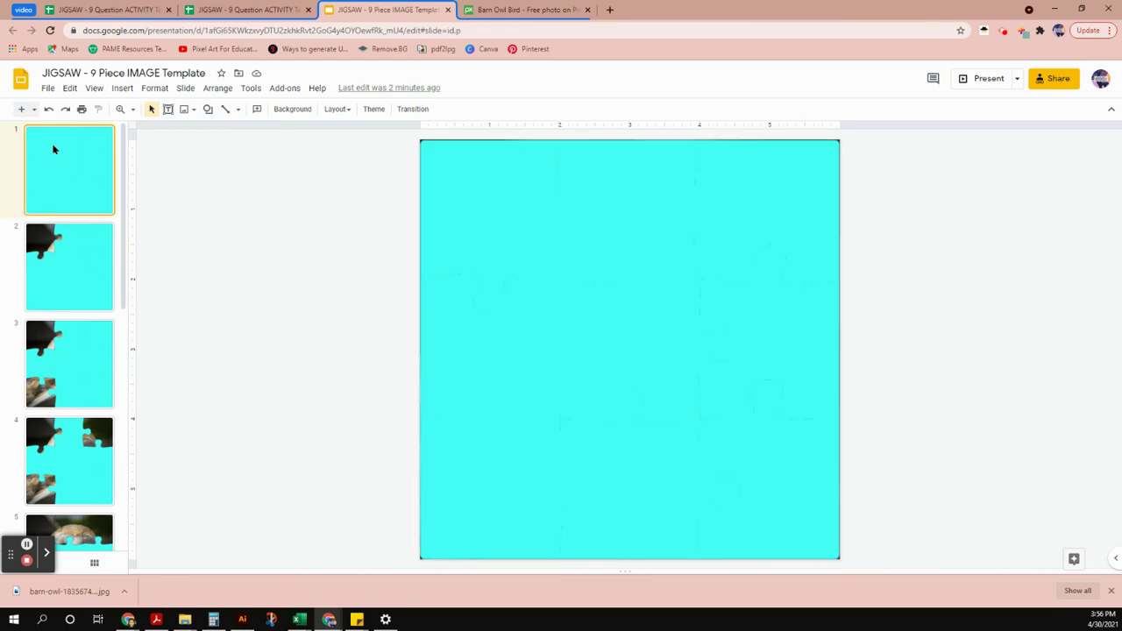
pyautogui.click(48, 89)
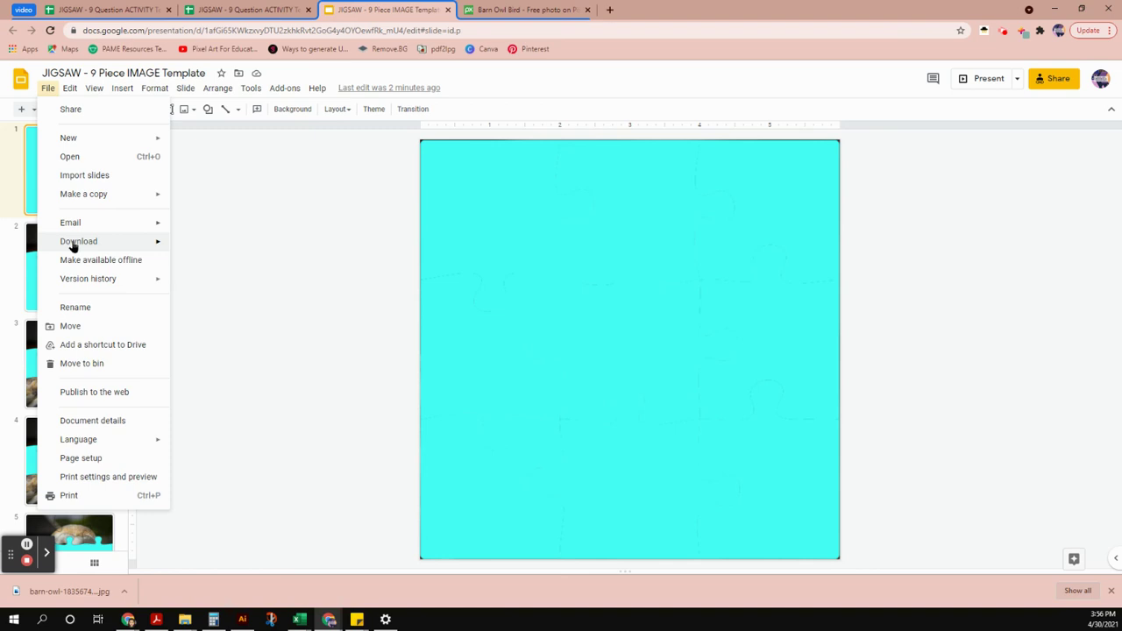
pyautogui.moveTo(73, 242)
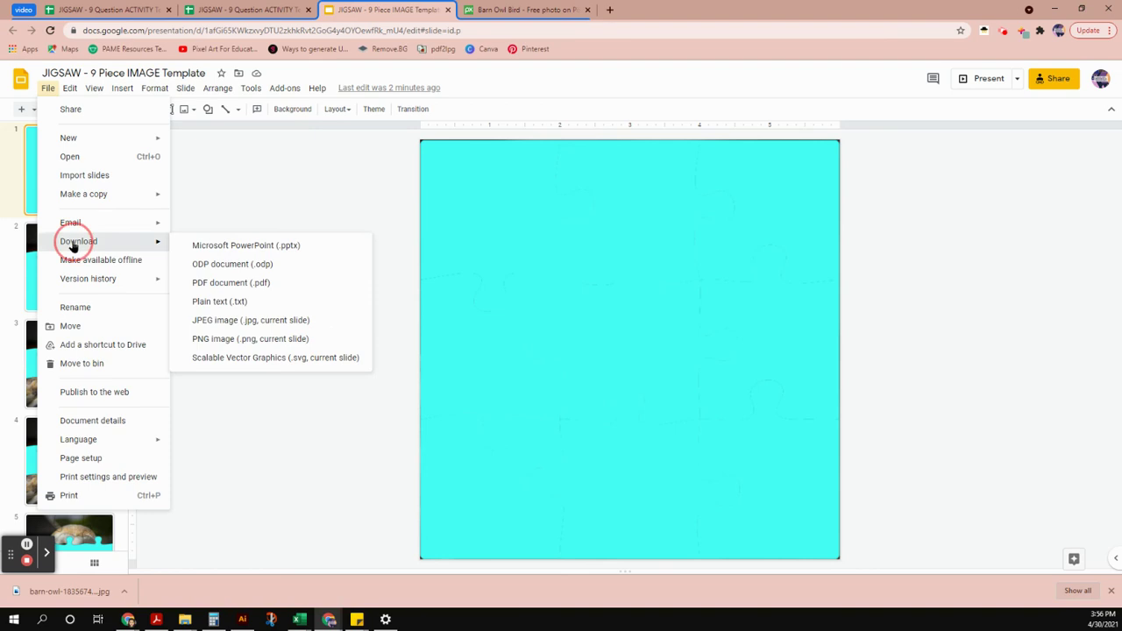
pyautogui.click(279, 340)
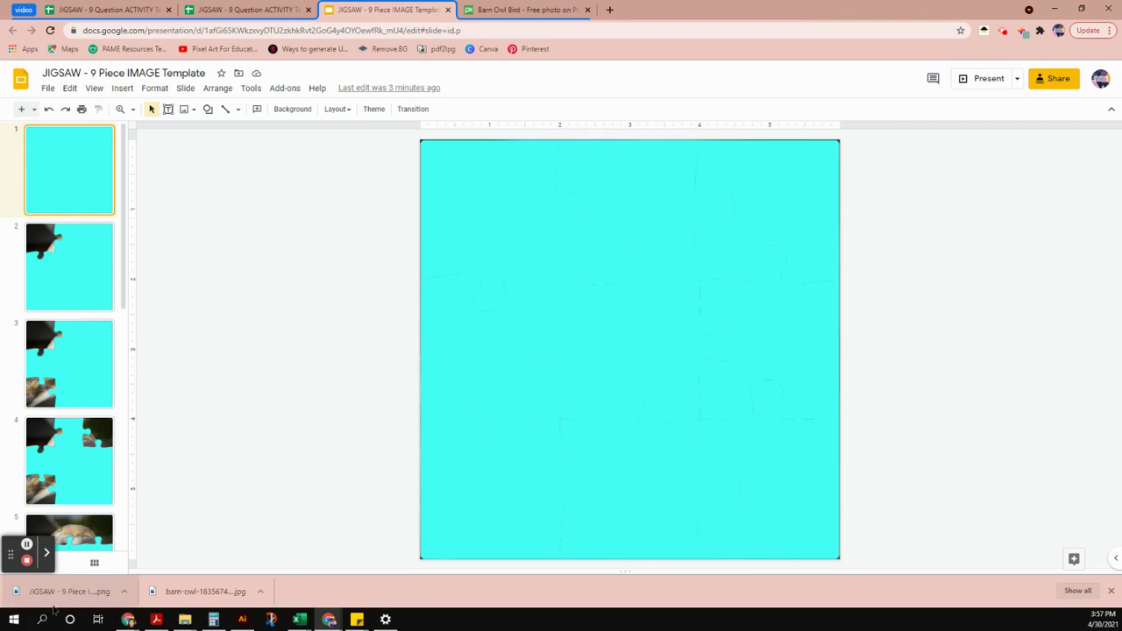
# - Back in the Google Sheets activity template, insert the downloaded slide 1 PNG as an image in cell L22 of Sheet2
pyautogui.click(235, 10)
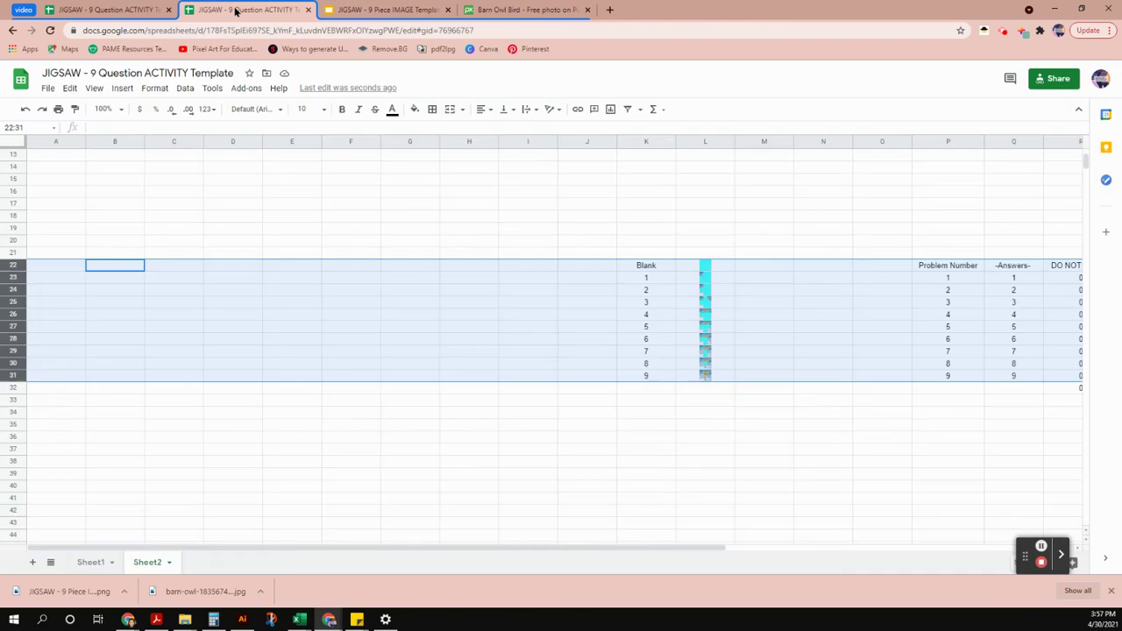
pyautogui.click(725, 268)
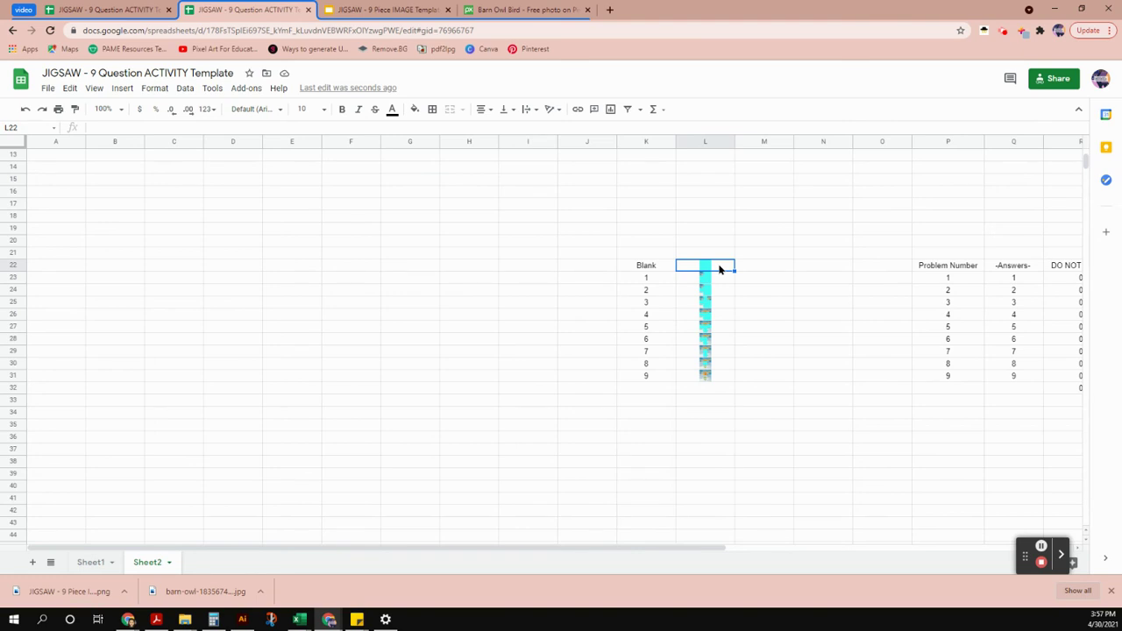
pyautogui.click(124, 92)
pyautogui.moveTo(140, 273)
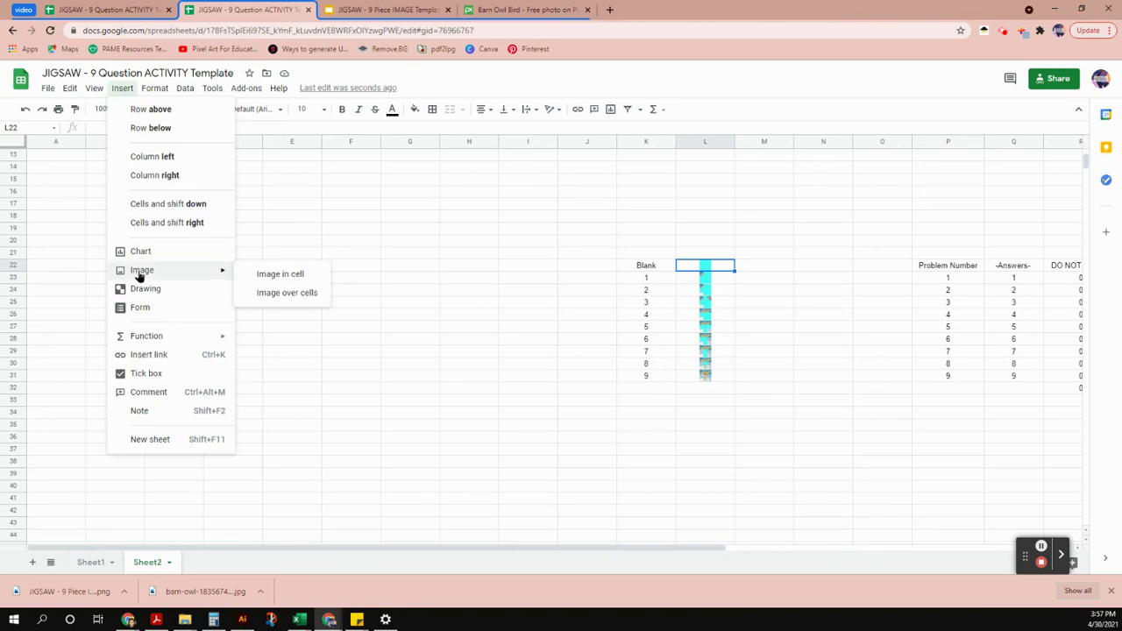
pyautogui.click(315, 280)
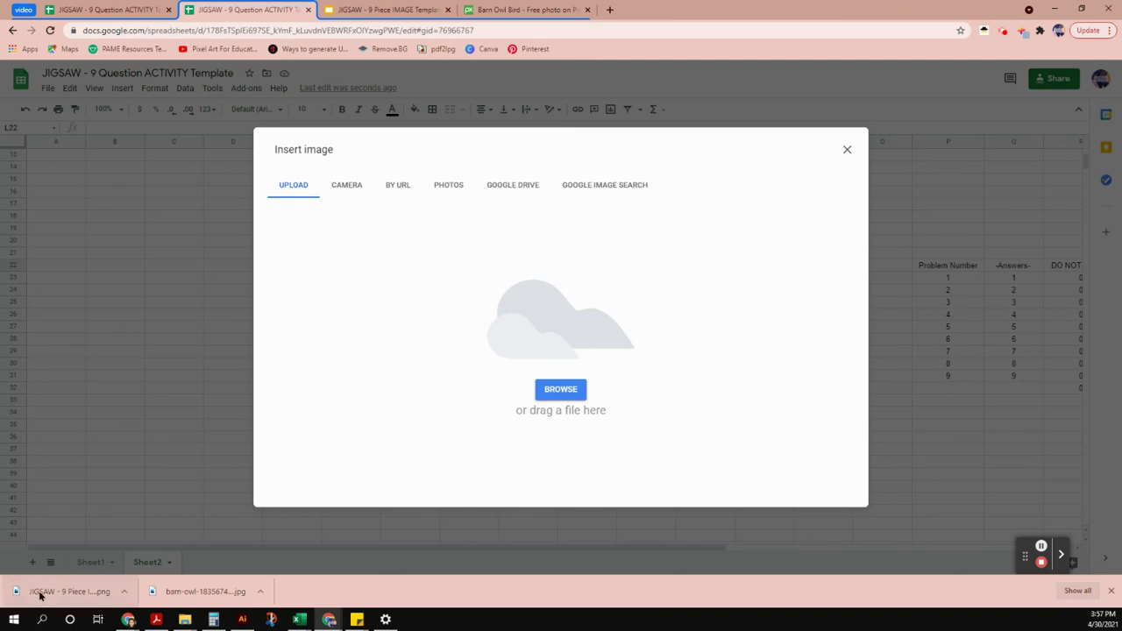
pyautogui.moveTo(41, 594); pyautogui.dragTo(579, 325)
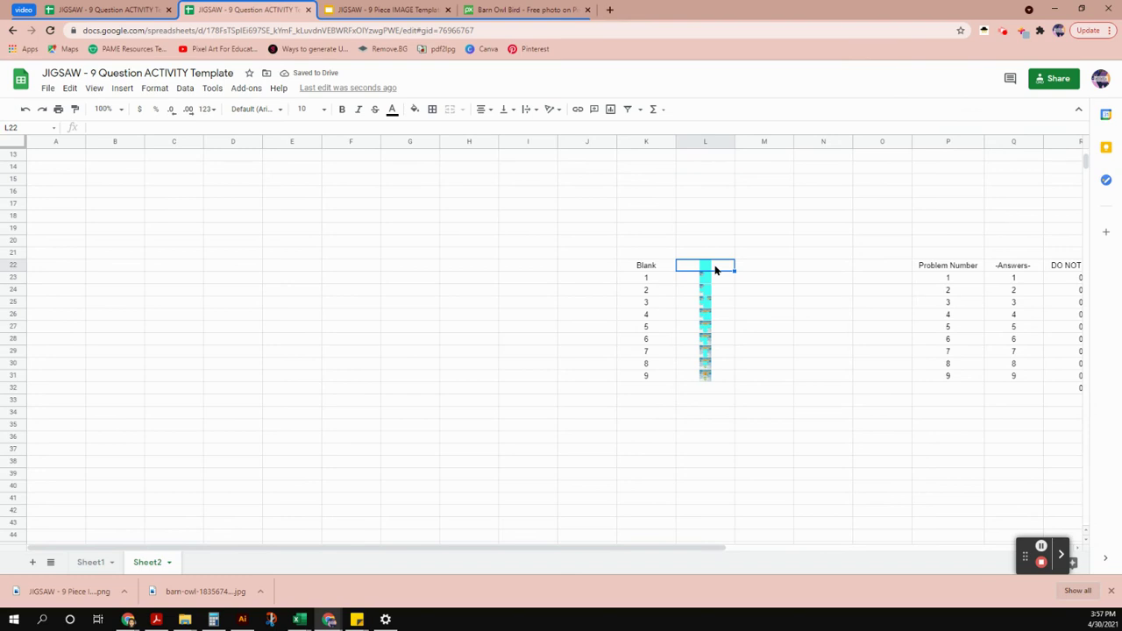
# - Check the blank puzzle picture on Sheet1 against the image list in column L of Sheet2
pyautogui.click(91, 563)
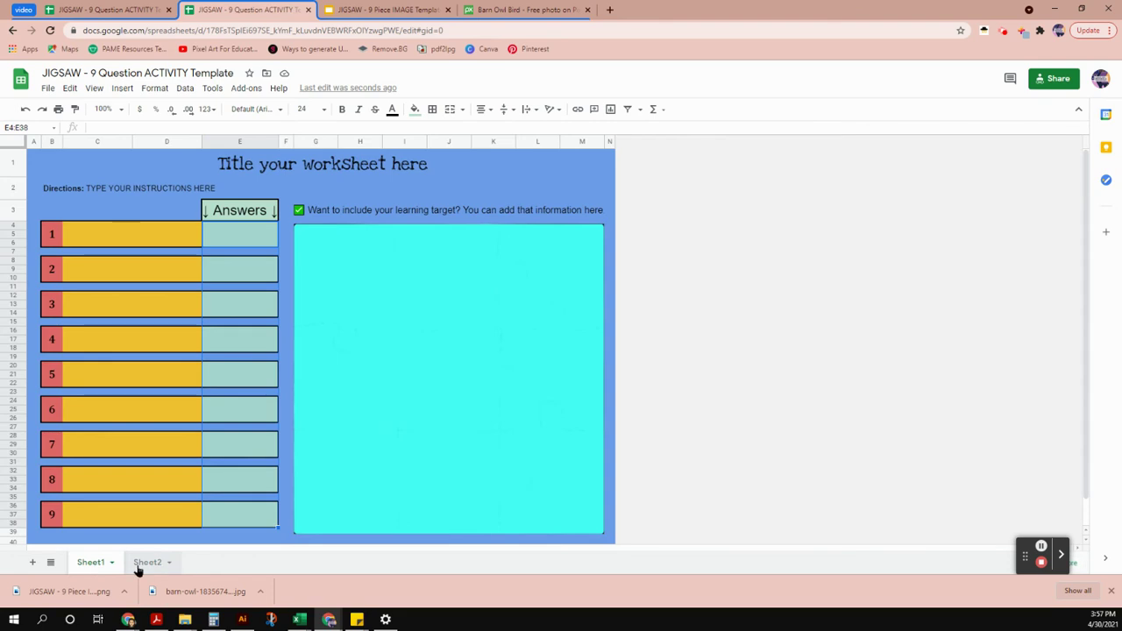
pyautogui.click(148, 563)
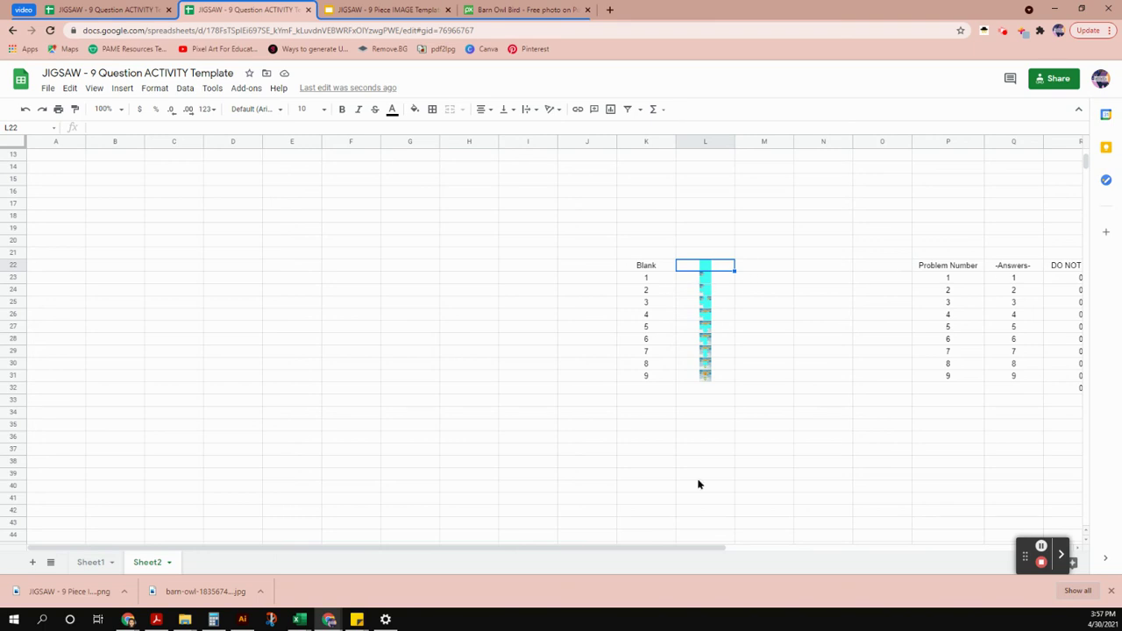
pyautogui.click(96, 566)
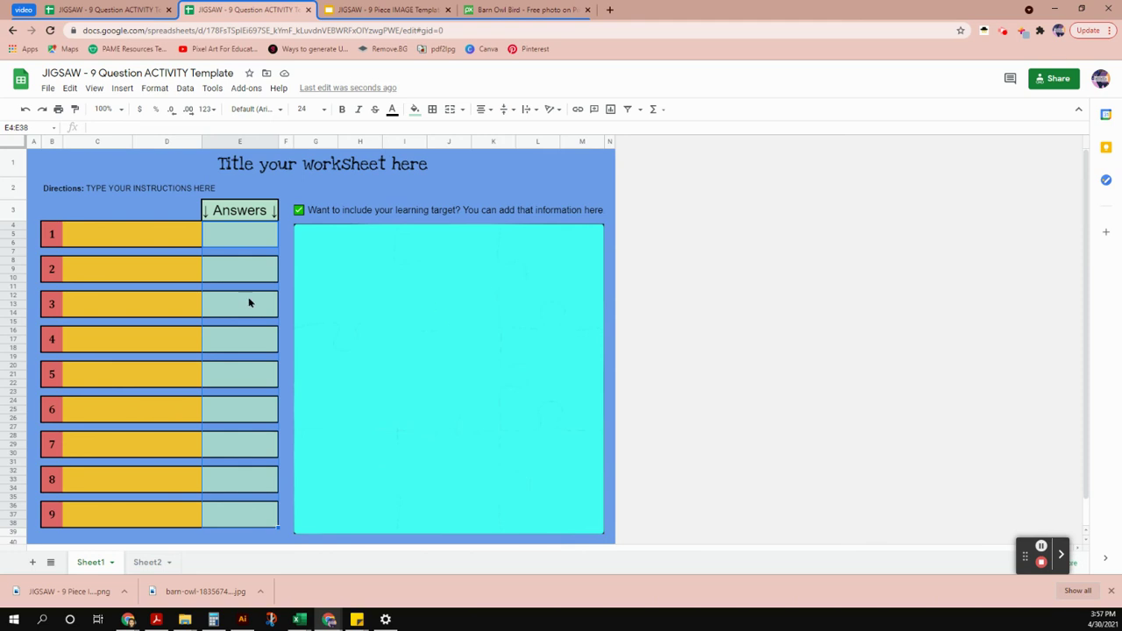
pyautogui.click(250, 242)
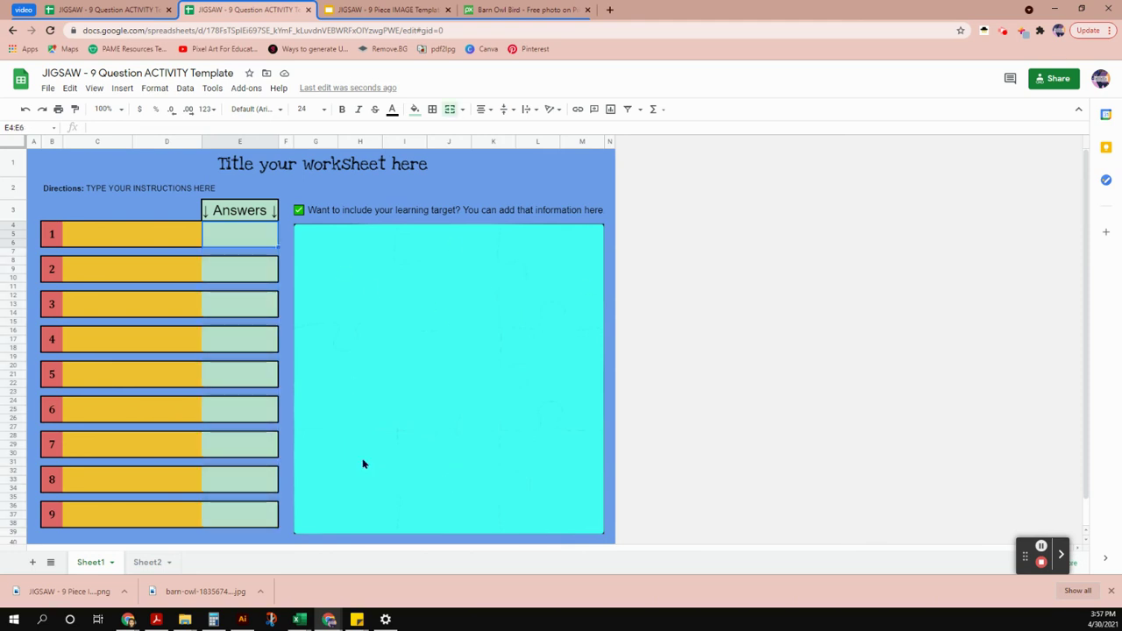
pyautogui.click(146, 565)
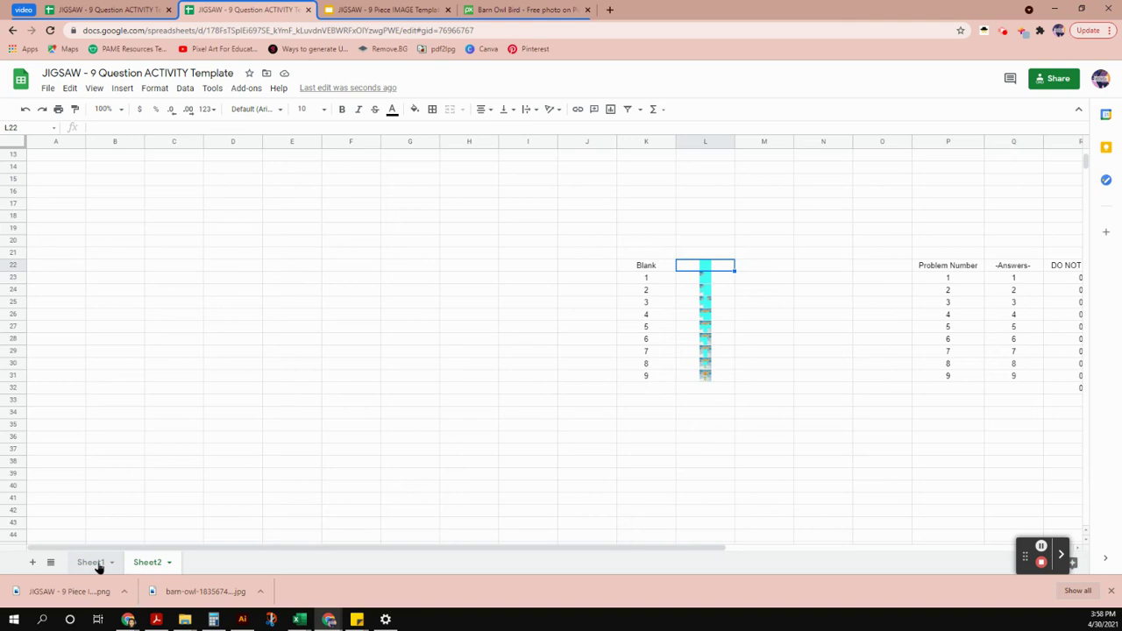
pyautogui.click(96, 566)
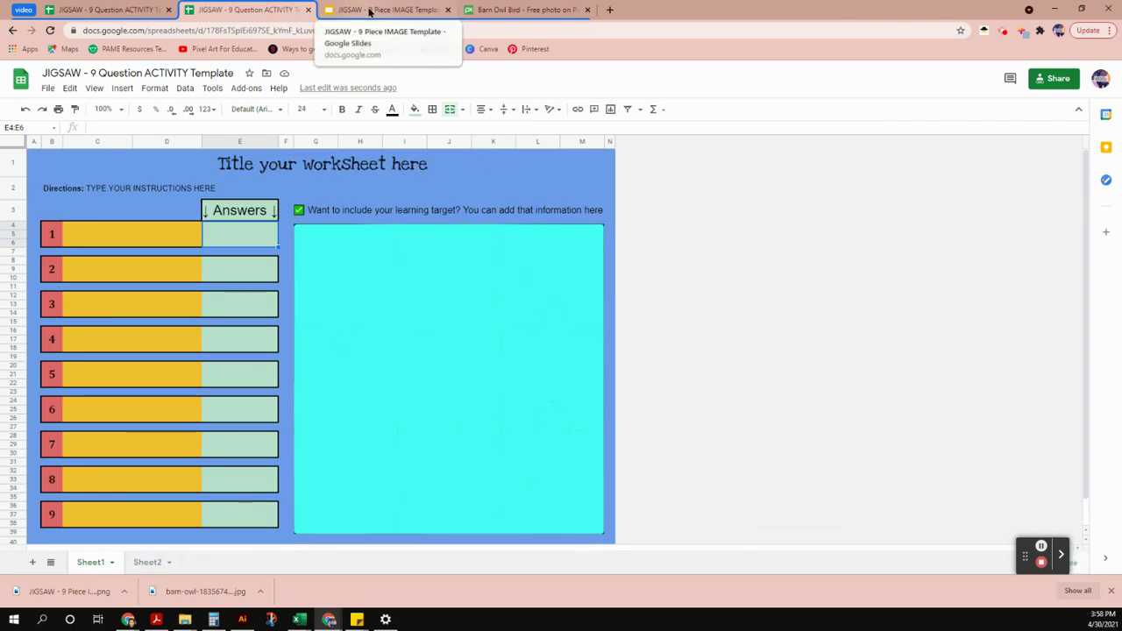
# - Switch to the Google Slides image template and download slide 2, with one owl piece revealed, as a PNG image
pyautogui.click(370, 11)
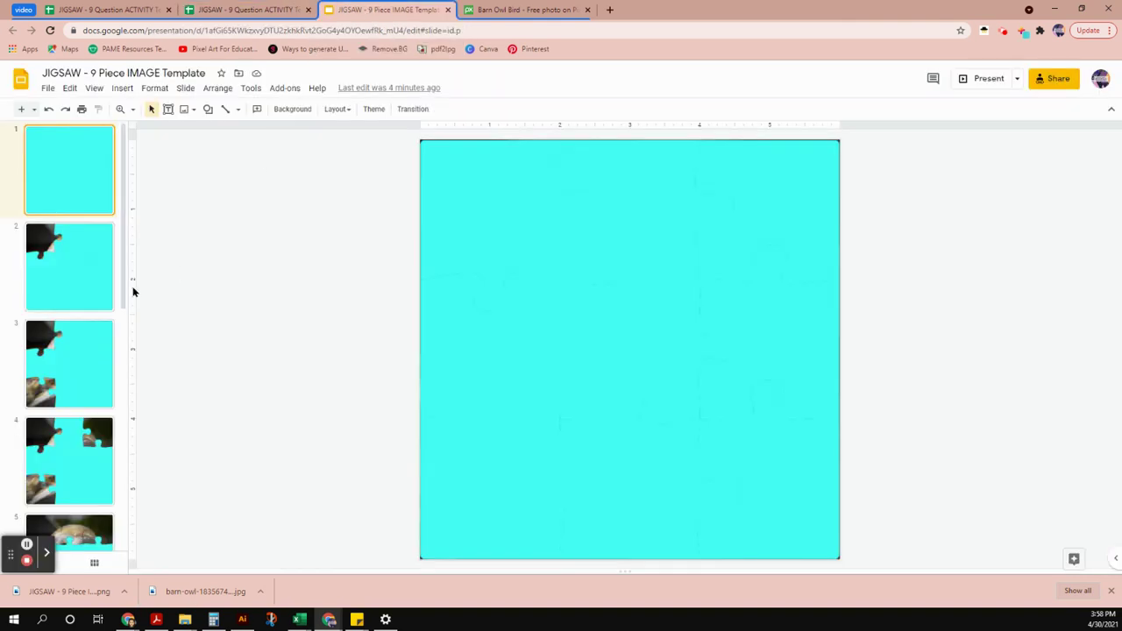
pyautogui.click(51, 268)
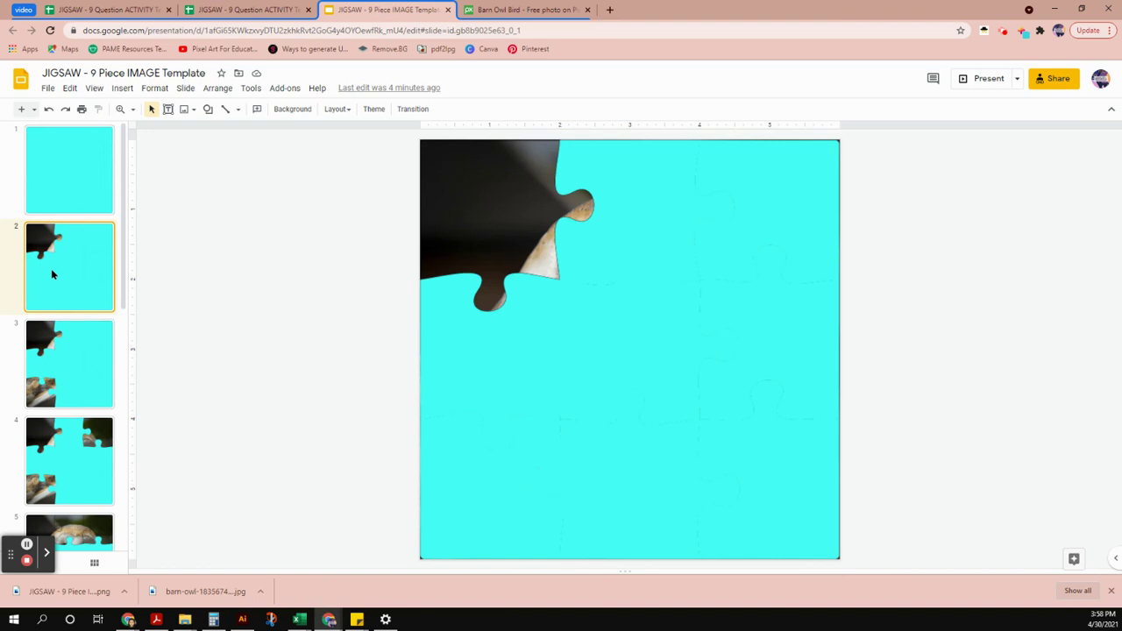
pyautogui.click(48, 91)
pyautogui.moveTo(68, 242)
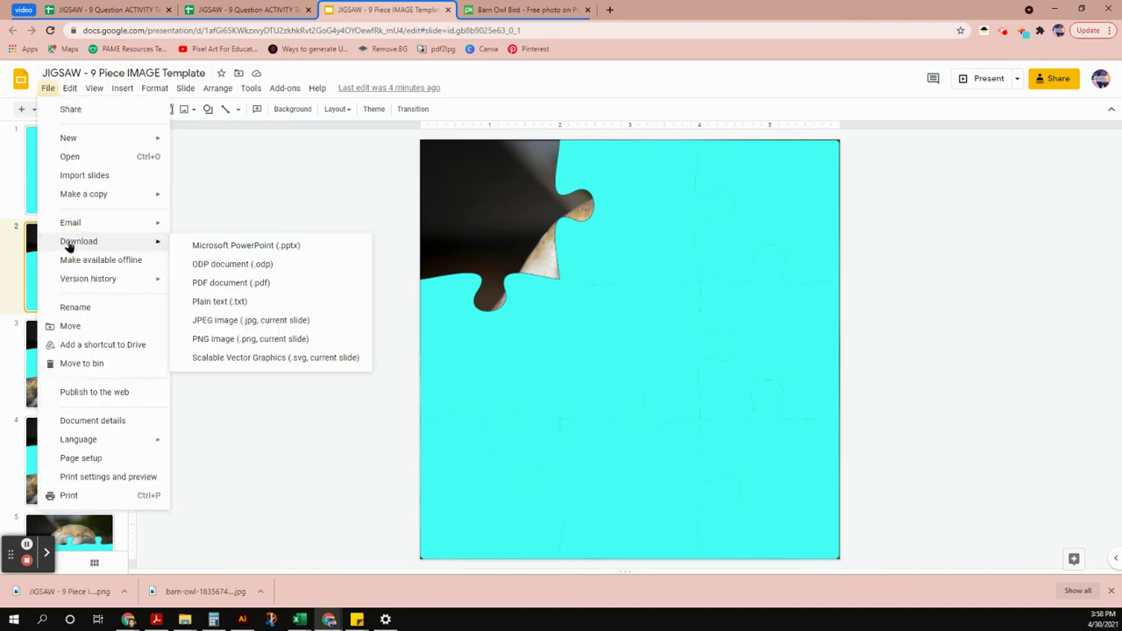
pyautogui.click(203, 340)
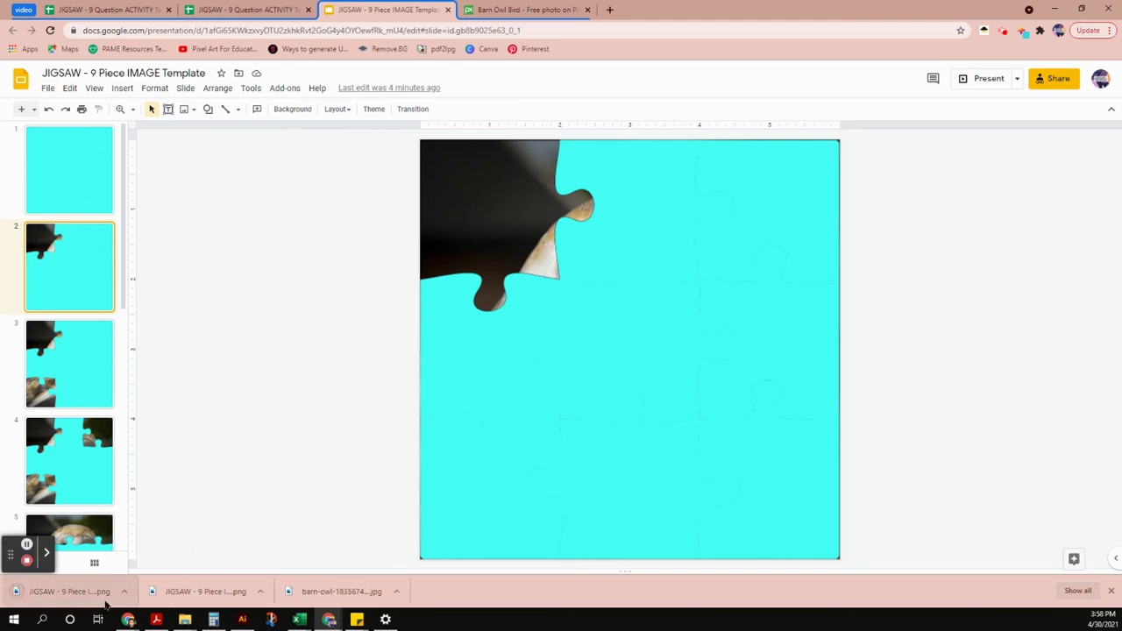
# - Return to the Google Sheets template and insert the slide 2 PNG as an image in cell L23 of Sheet2
pyautogui.click(232, 10)
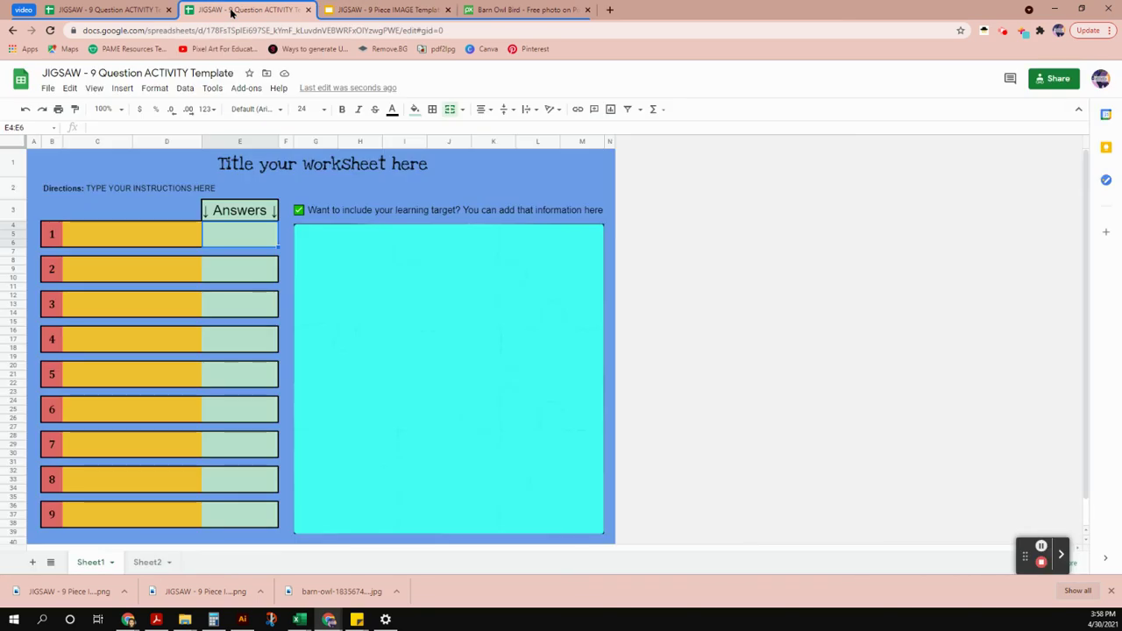
pyautogui.click(147, 562)
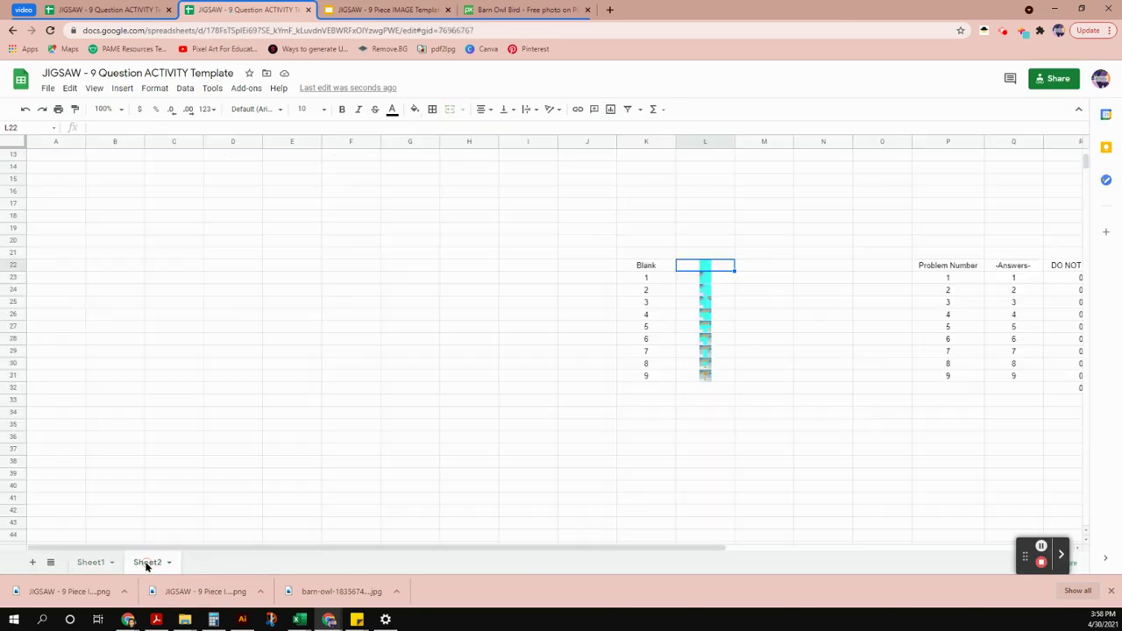
pyautogui.click(717, 278)
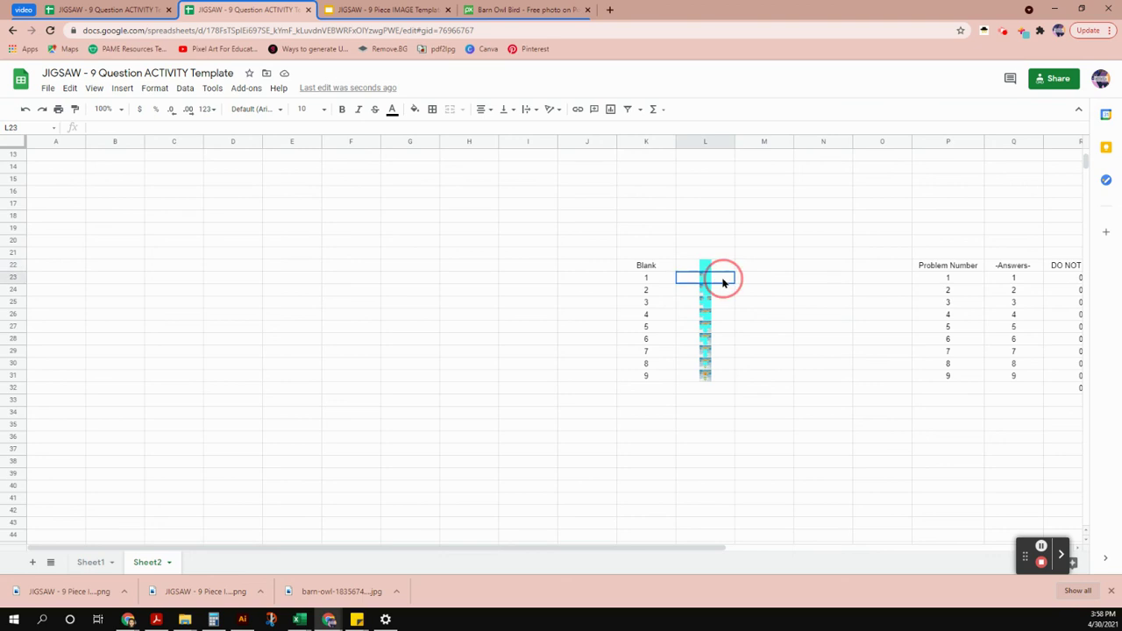
pyautogui.click(124, 89)
pyautogui.moveTo(140, 271)
pyautogui.click(318, 275)
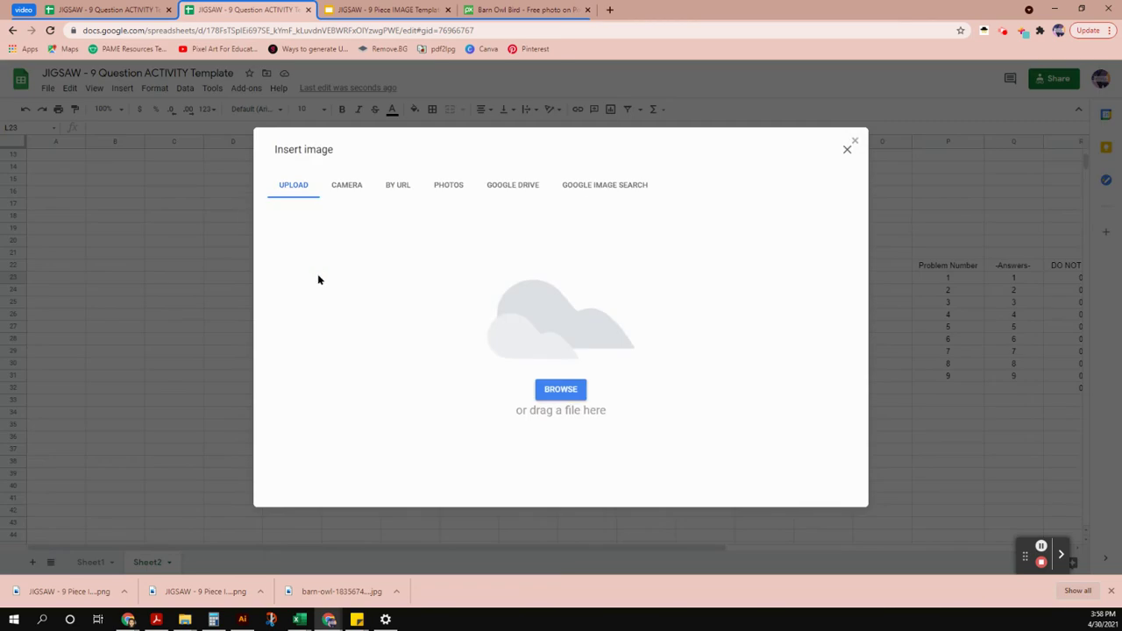
pyautogui.moveTo(101, 600); pyautogui.dragTo(617, 361)
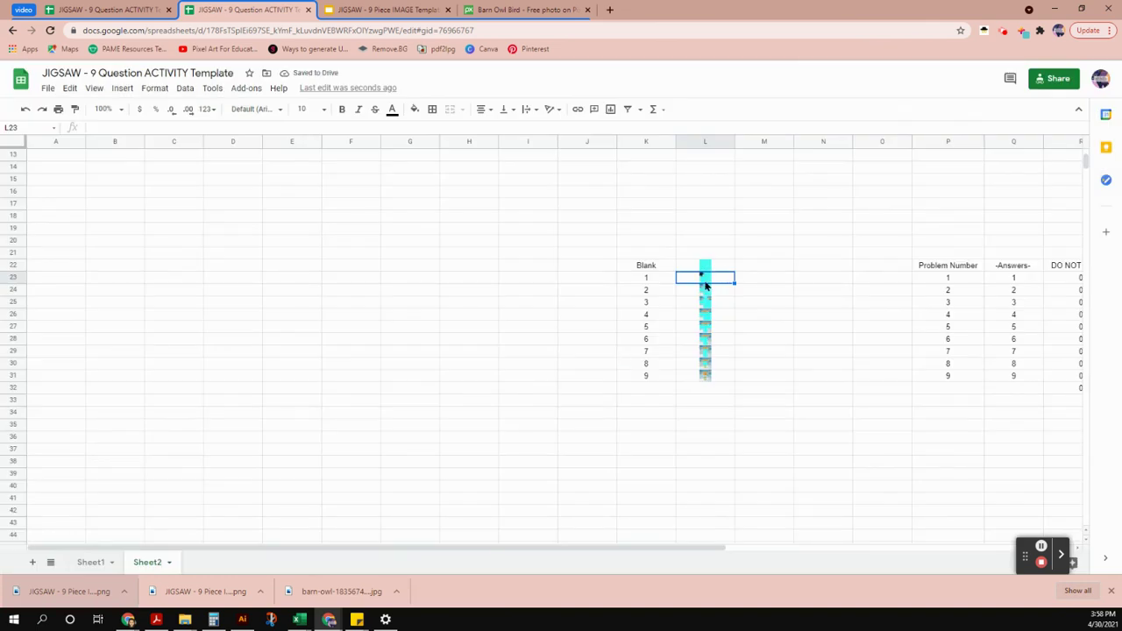
# - Enter the answer 1 for question 1 on Sheet1 to test the first puzzle piece reveal
pyautogui.click(85, 563)
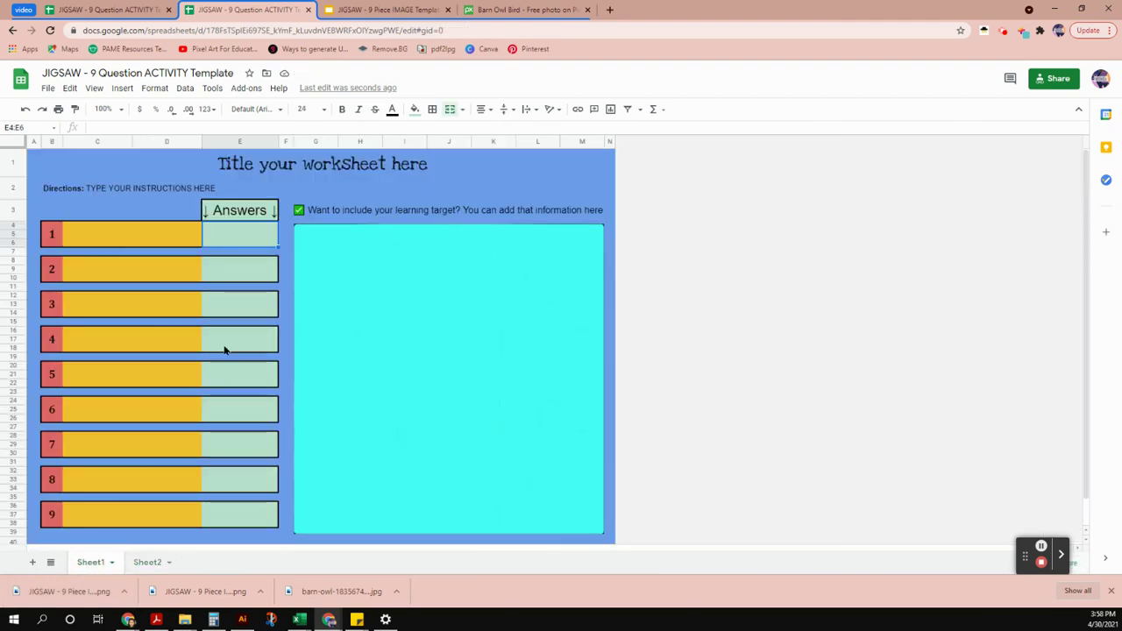
pyautogui.click(243, 234)
pyautogui.write('1')
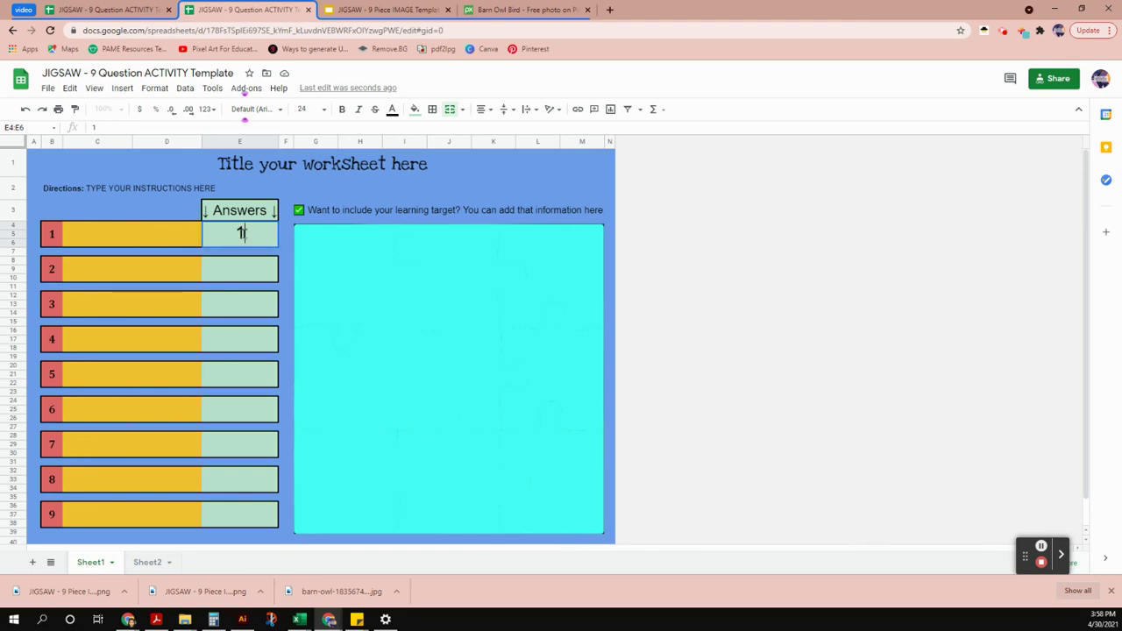
pyautogui.press('Return')
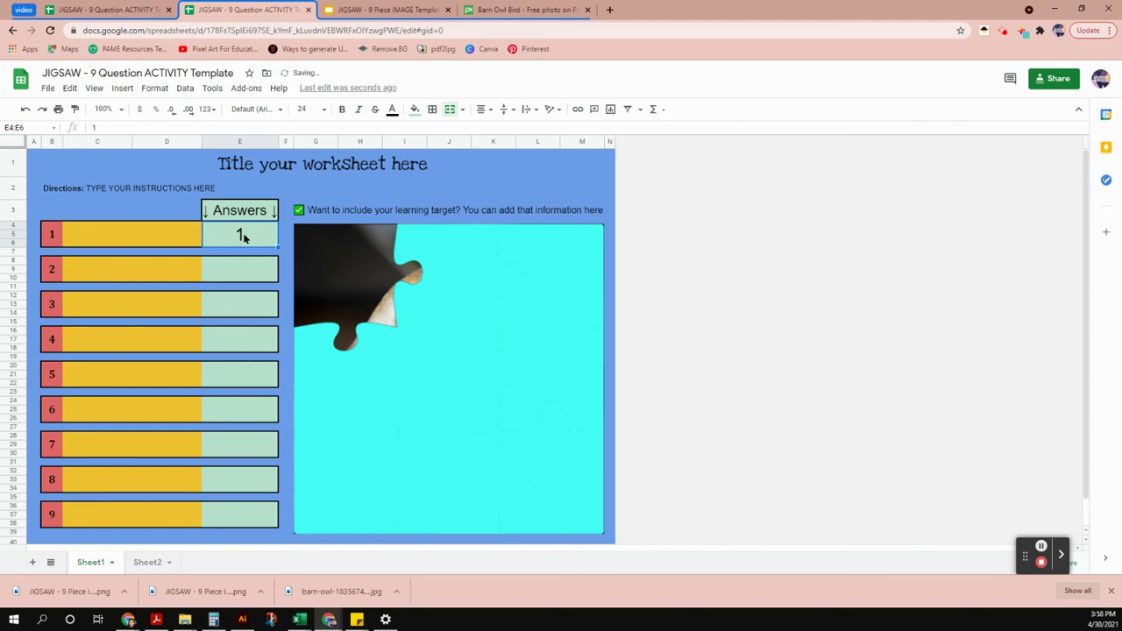
# - Enter the answer 2 for question 2 and clear the answer to question 1
pyautogui.click(256, 276)
pyautogui.write('2')
pyautogui.press('Return')
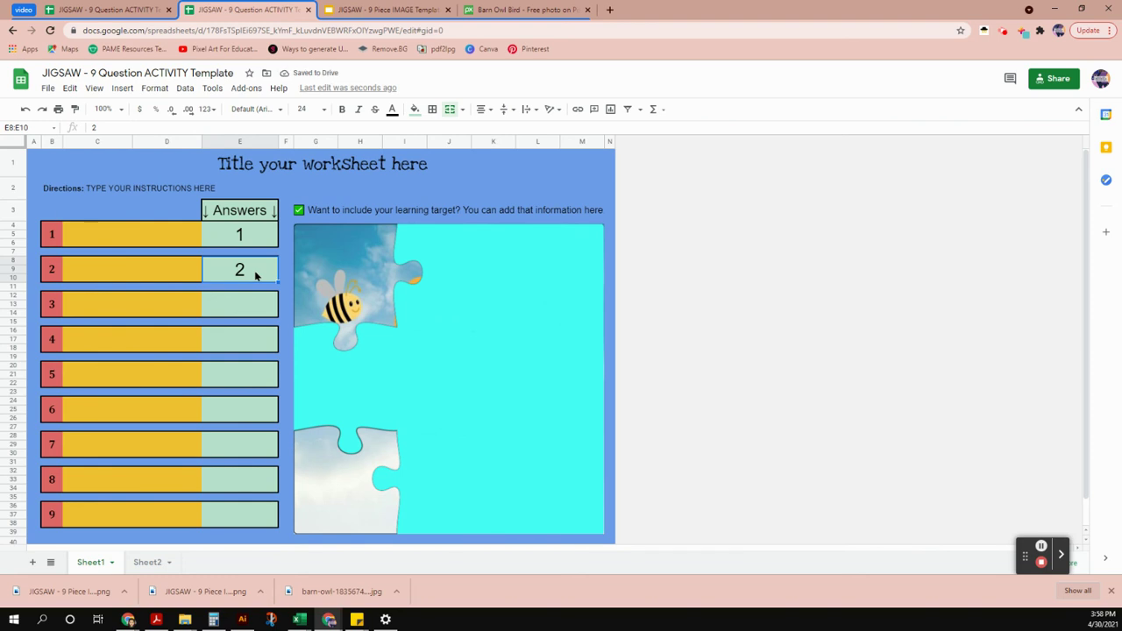
pyautogui.click(248, 235)
pyautogui.press('Delete')
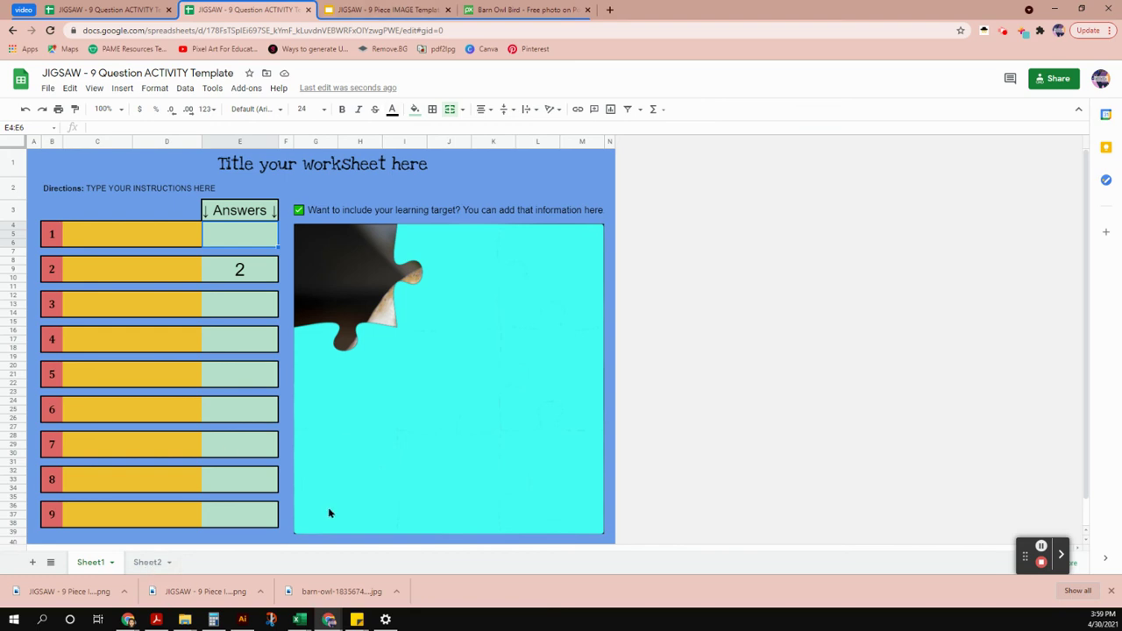
# - Show Sheet2, switch to the Google Slides image template, and download slide 3 with two owl pieces as a PNG image
pyautogui.click(148, 564)
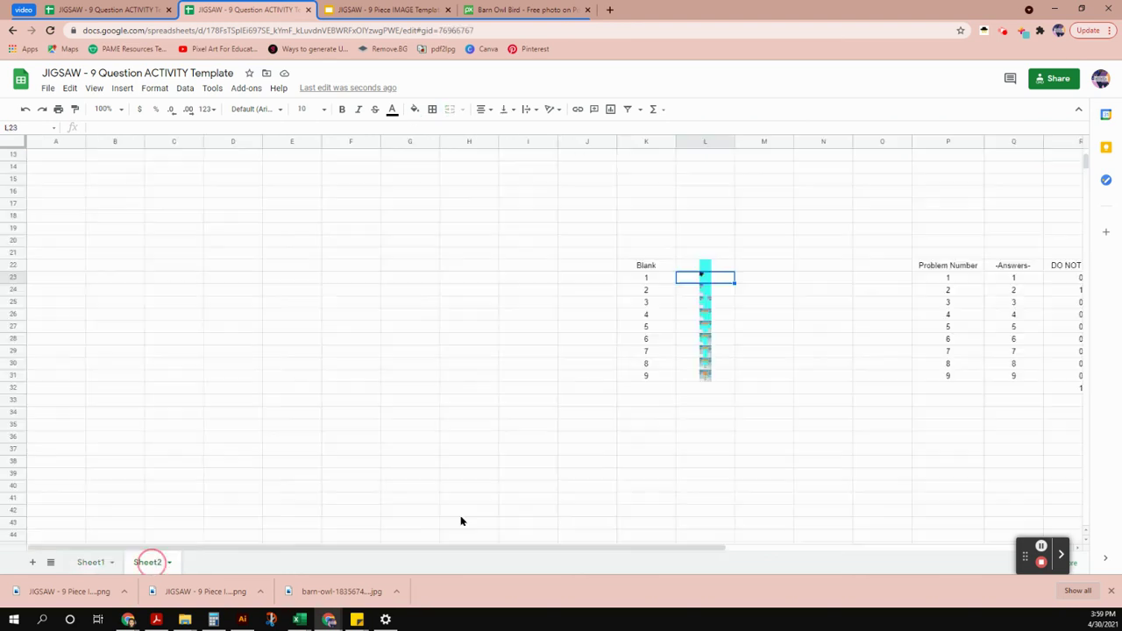
pyautogui.click(400, 9)
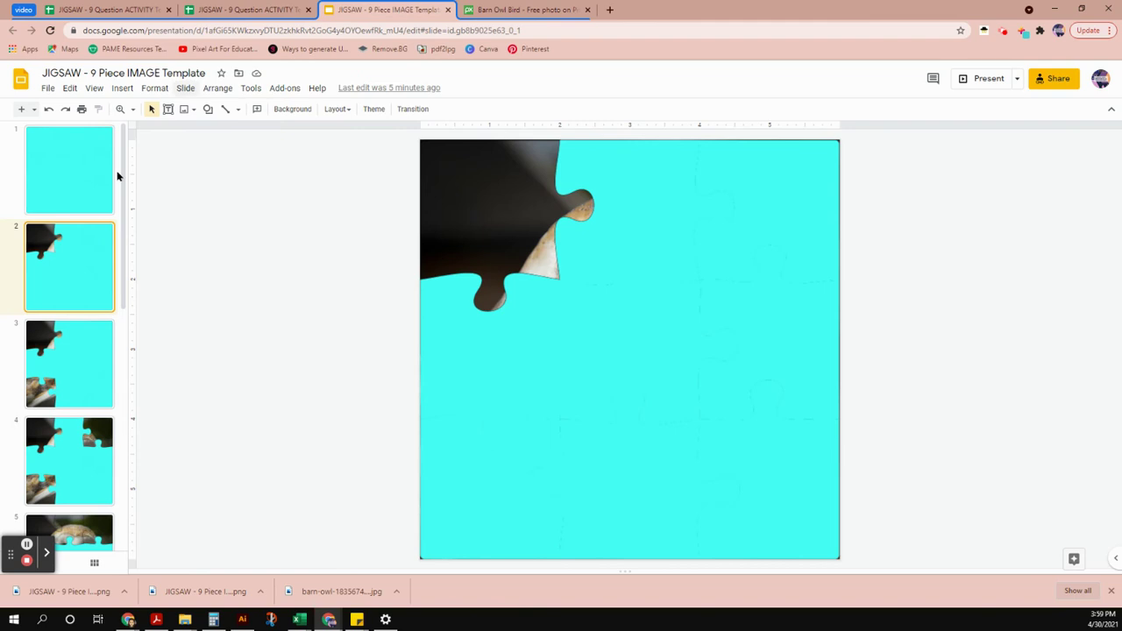
pyautogui.click(76, 369)
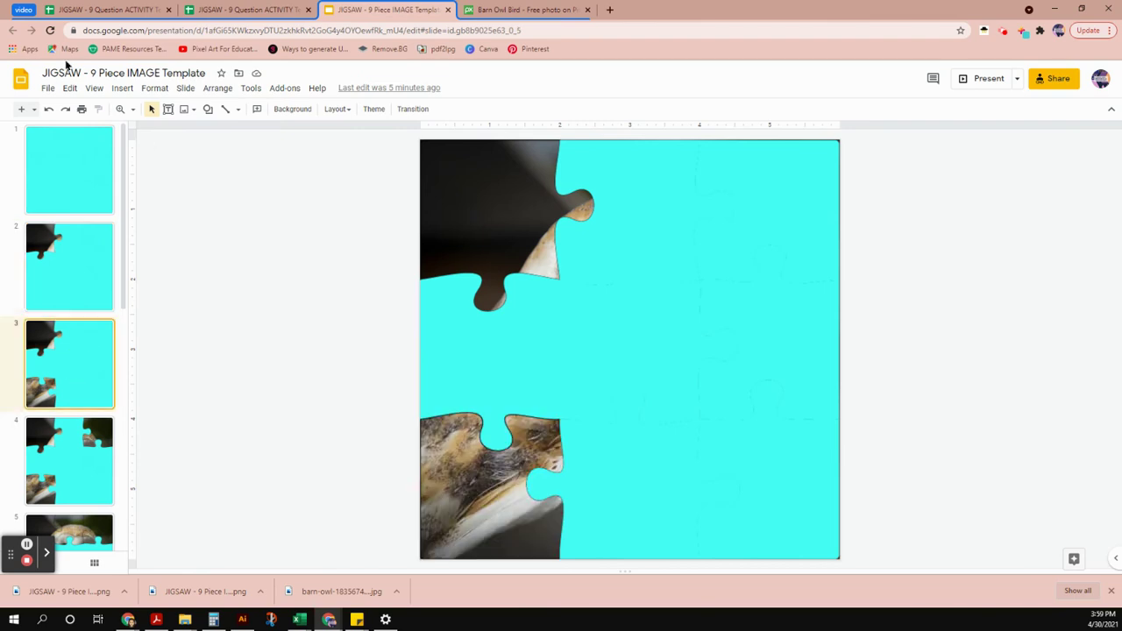
pyautogui.click(48, 89)
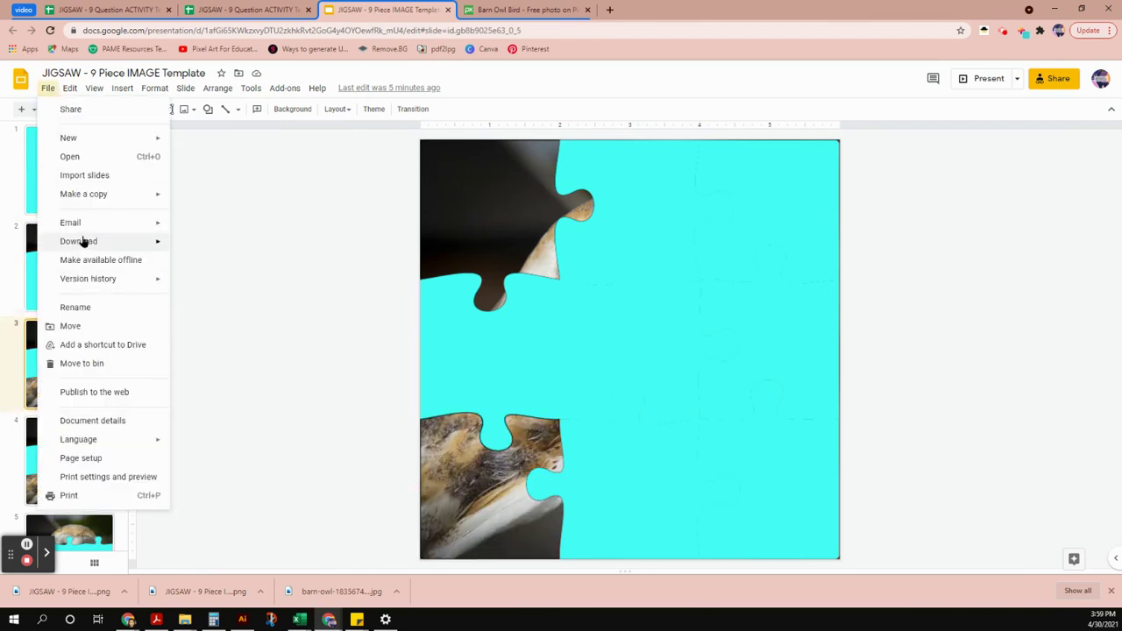
pyautogui.moveTo(83, 241)
pyautogui.click(244, 339)
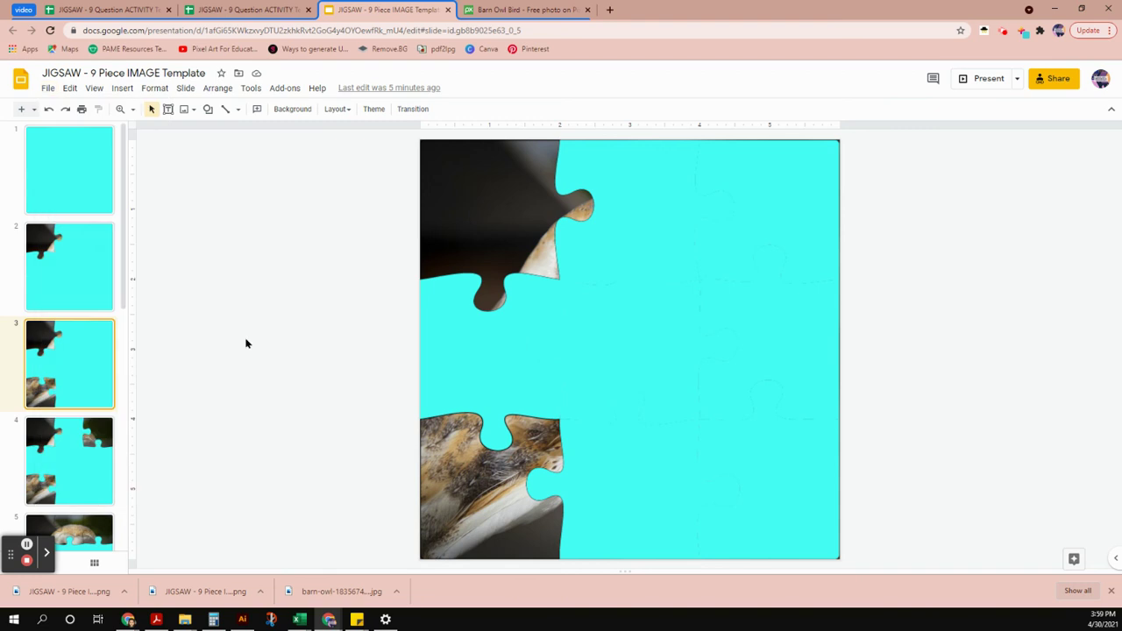
# - Return to the Google Sheets template and insert the slide 3 PNG as an image in cell L24 of Sheet2
pyautogui.click(250, 10)
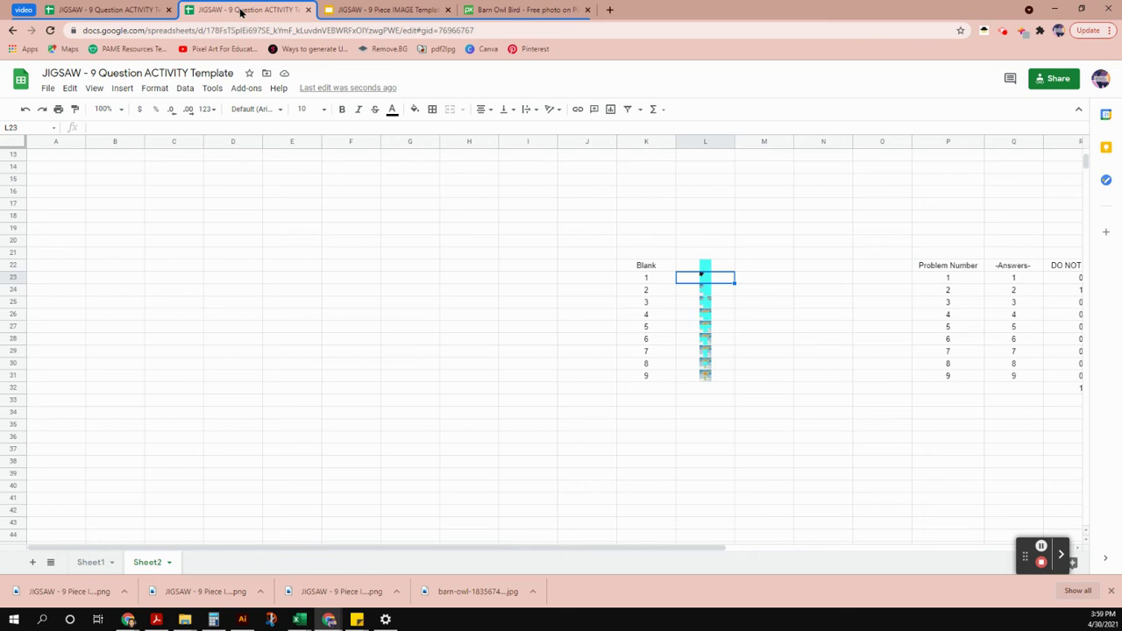
pyautogui.click(716, 292)
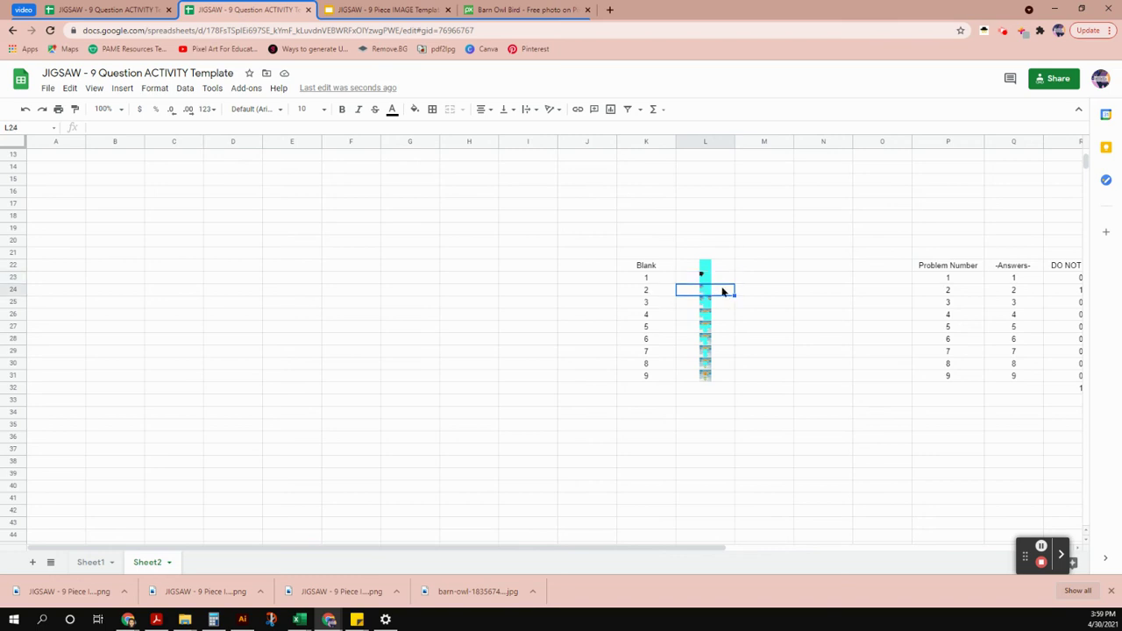
pyautogui.click(123, 88)
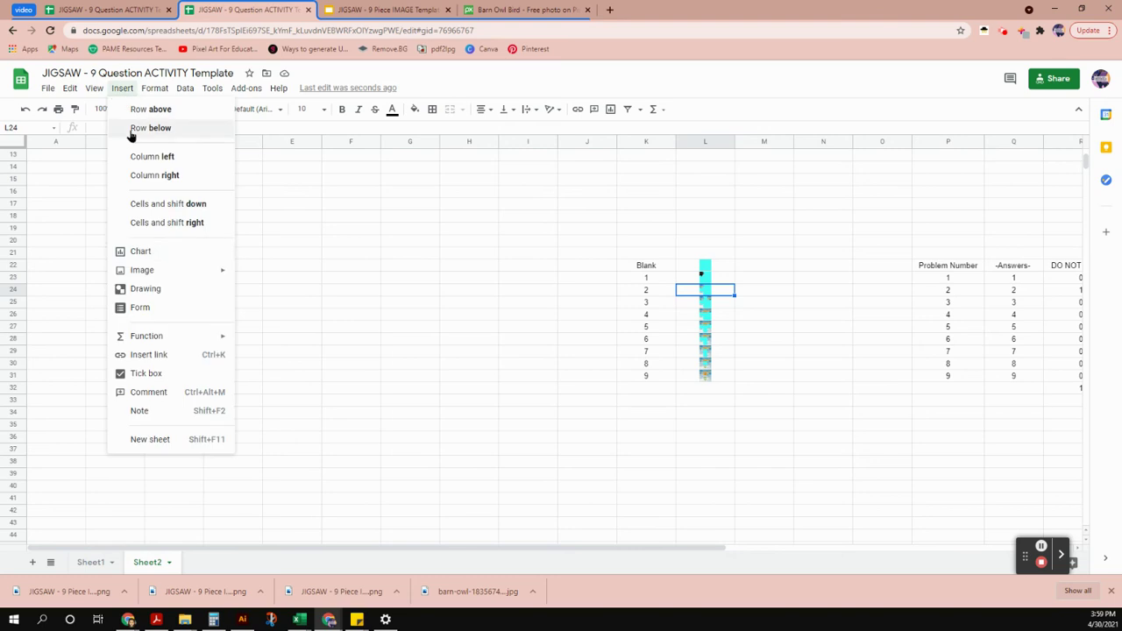
pyautogui.moveTo(139, 271)
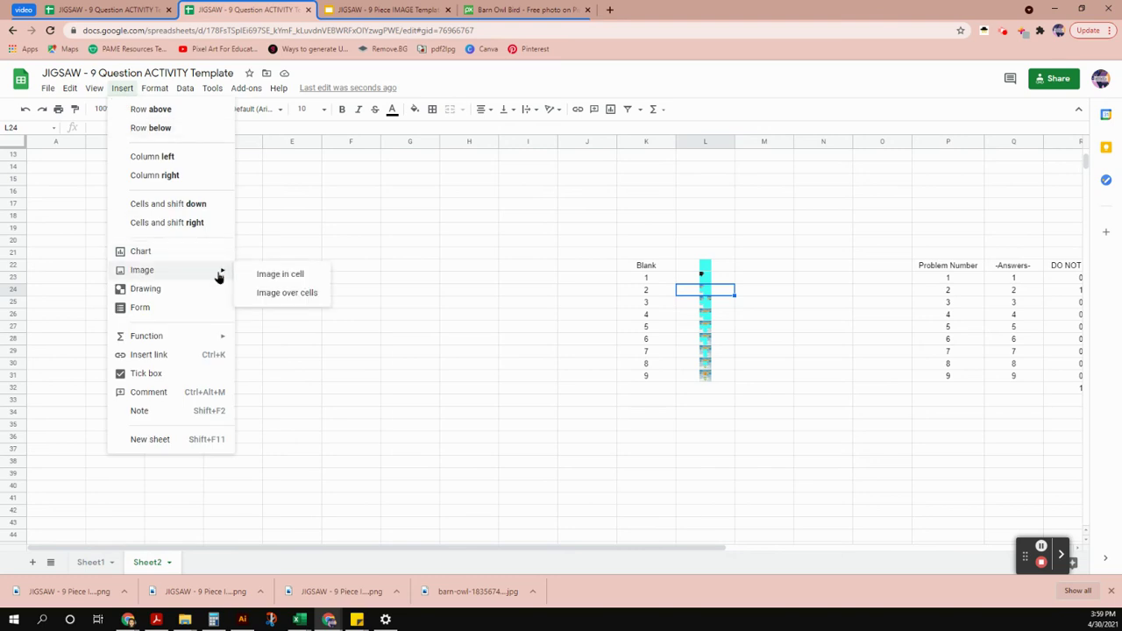
pyautogui.click(297, 279)
pyautogui.moveTo(54, 593); pyautogui.dragTo(594, 322)
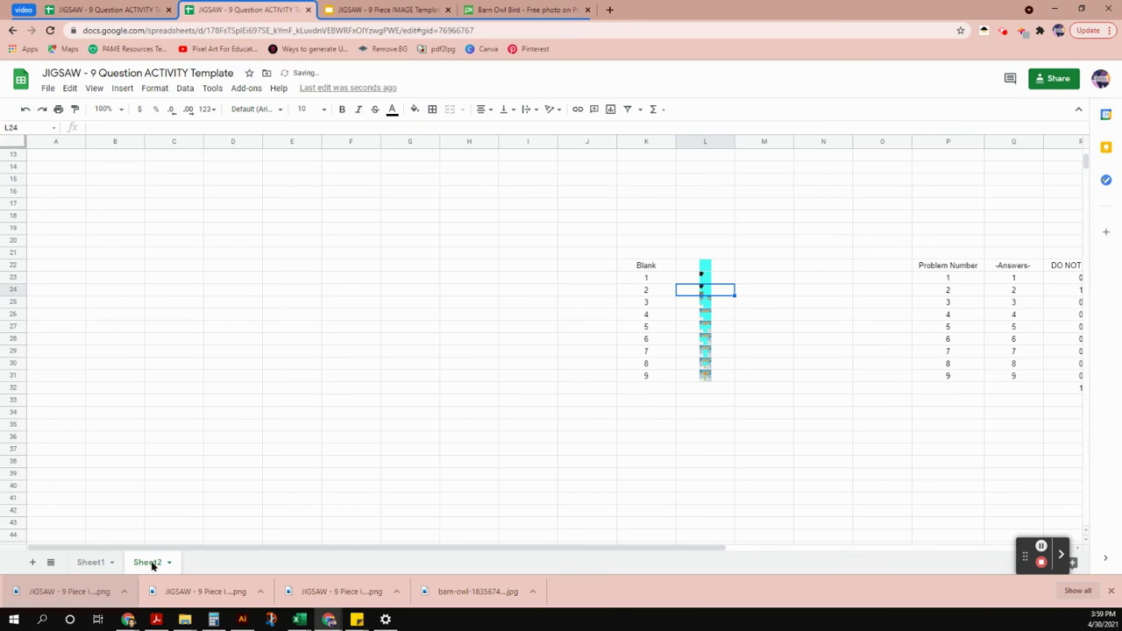
# - Enter the answer 1 for question 1 on Sheet1 to test the two-piece reveal
pyautogui.click(89, 563)
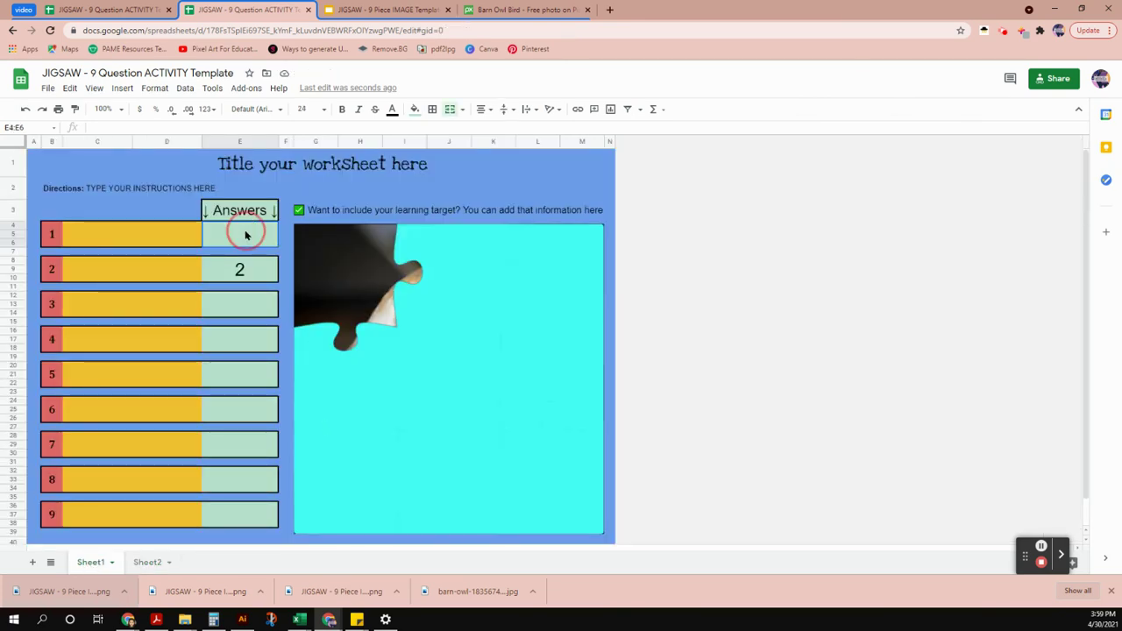
pyautogui.write('1')
pyautogui.press('Return')
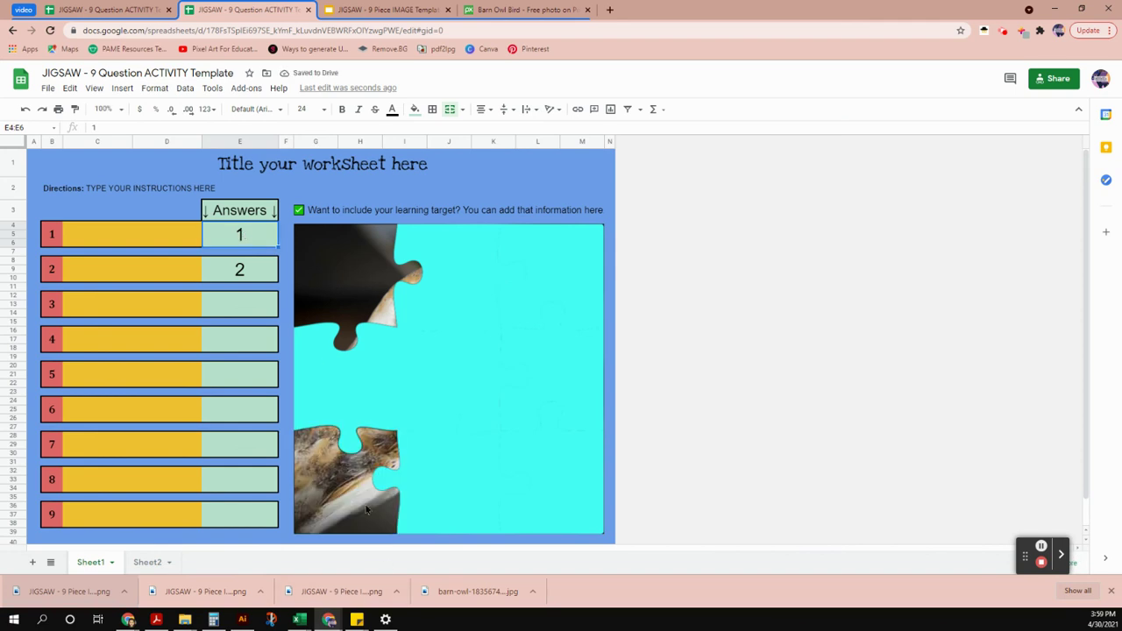
# - Switch to the Google Slides image template and download slide 4 with three owl pieces as a PNG image
pyautogui.click(389, 11)
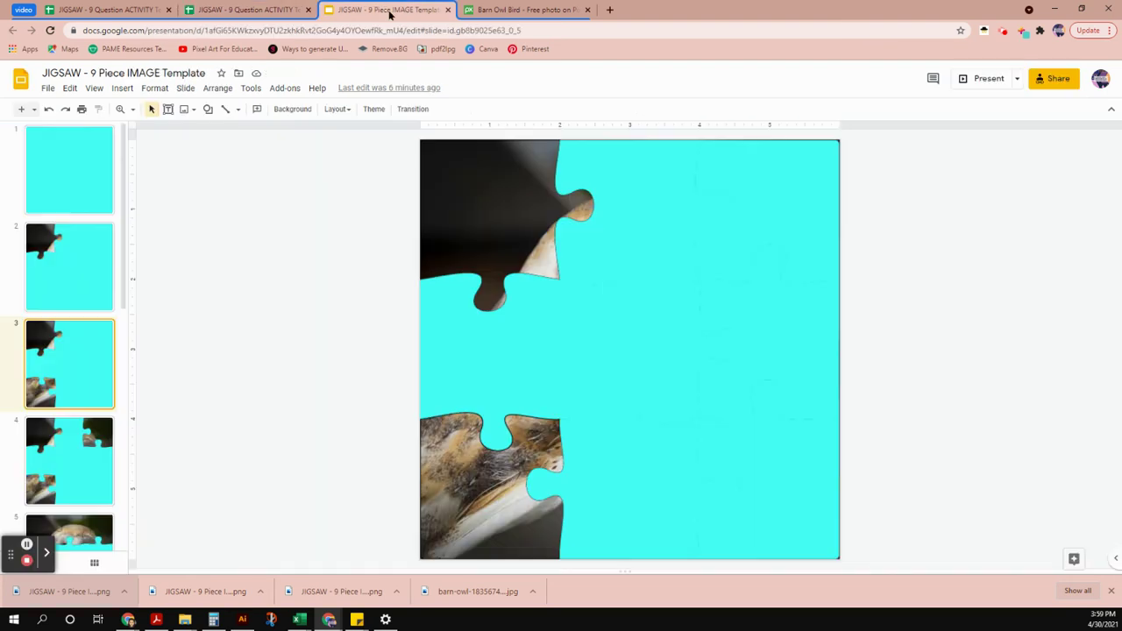
pyautogui.click(71, 462)
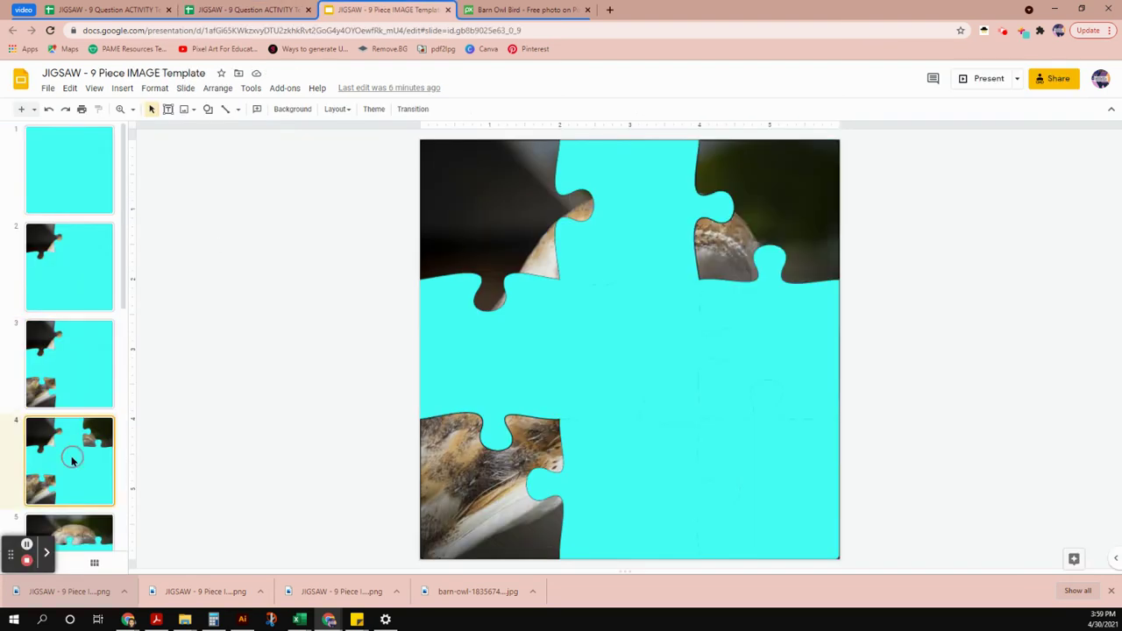
pyautogui.click(47, 88)
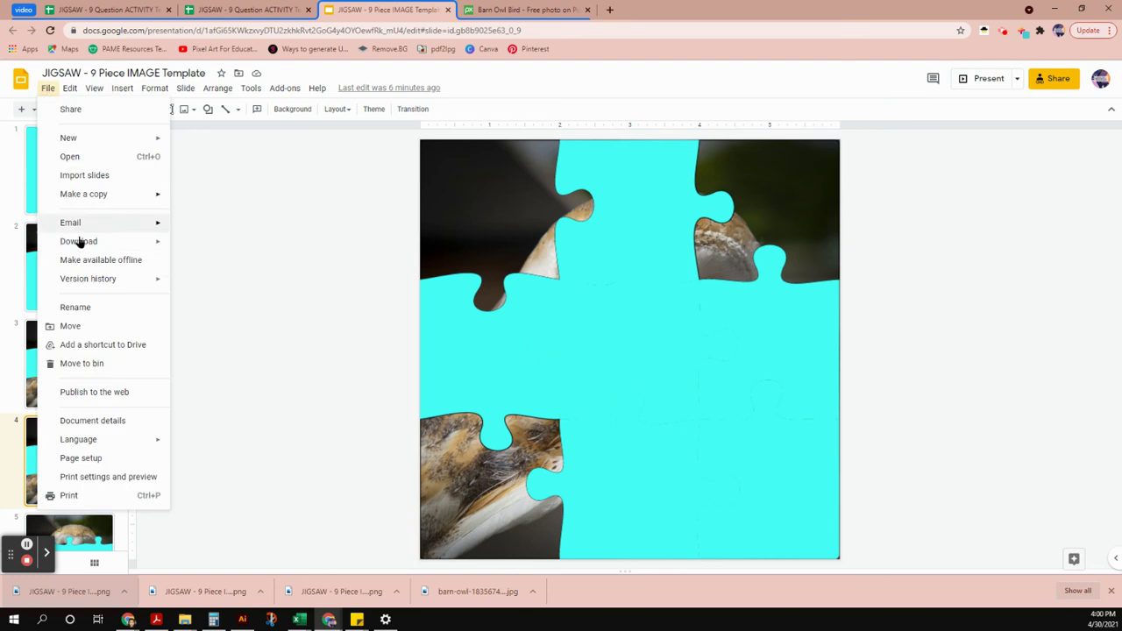
pyautogui.moveTo(79, 241)
pyautogui.click(235, 339)
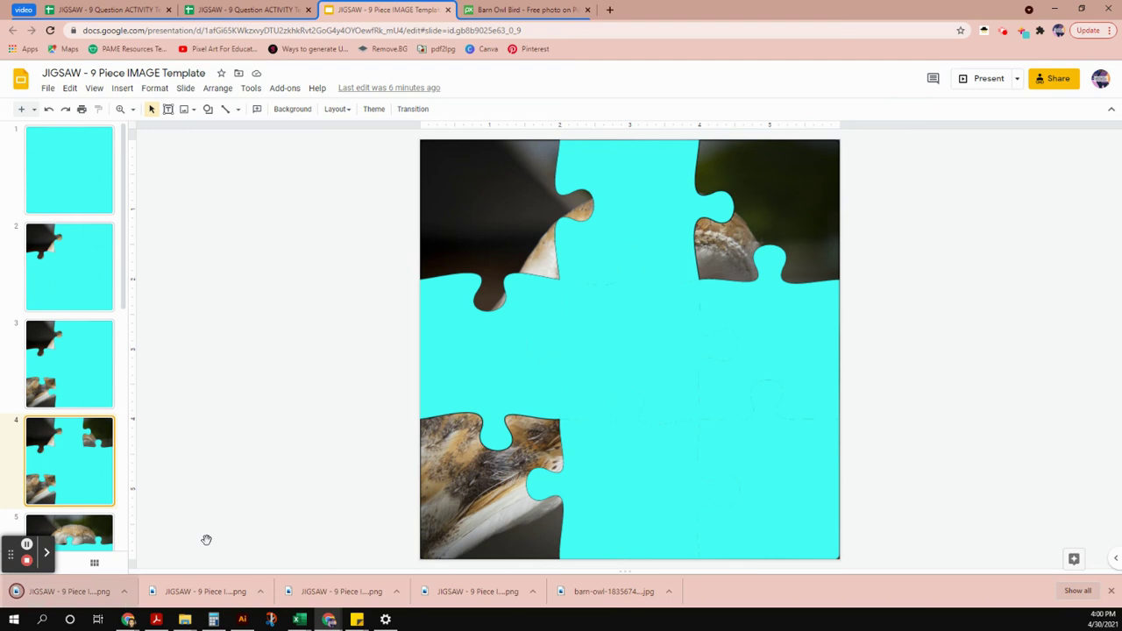
# - Go back to the Google Sheets template and insert the slide 4 PNG as an image in cell L25 of Sheet2
pyautogui.click(219, 13)
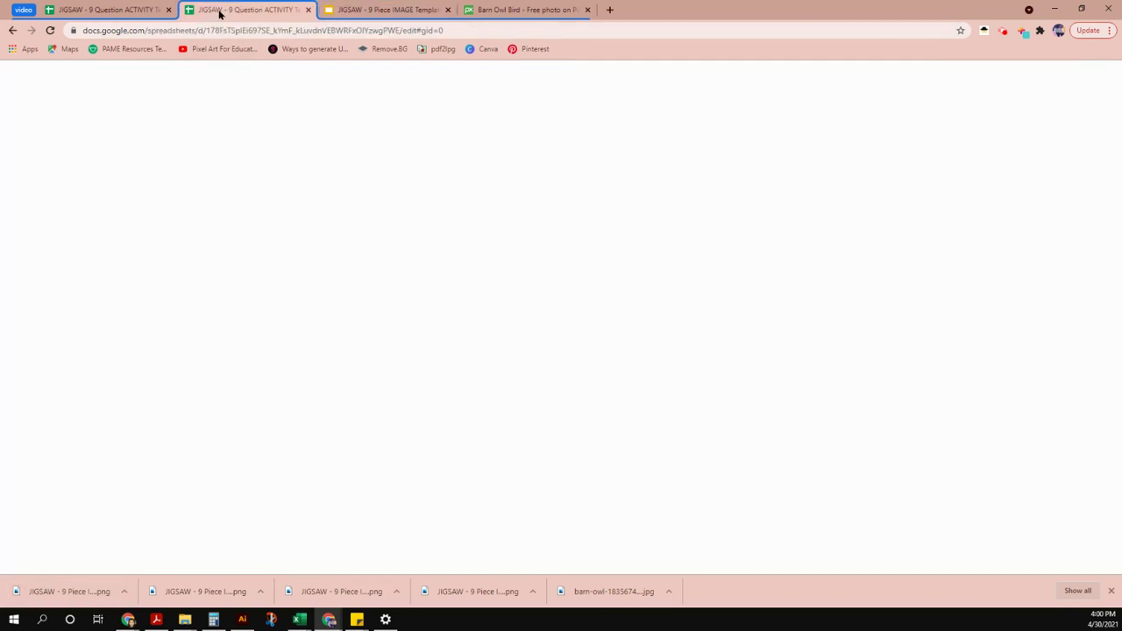
pyautogui.click(142, 561)
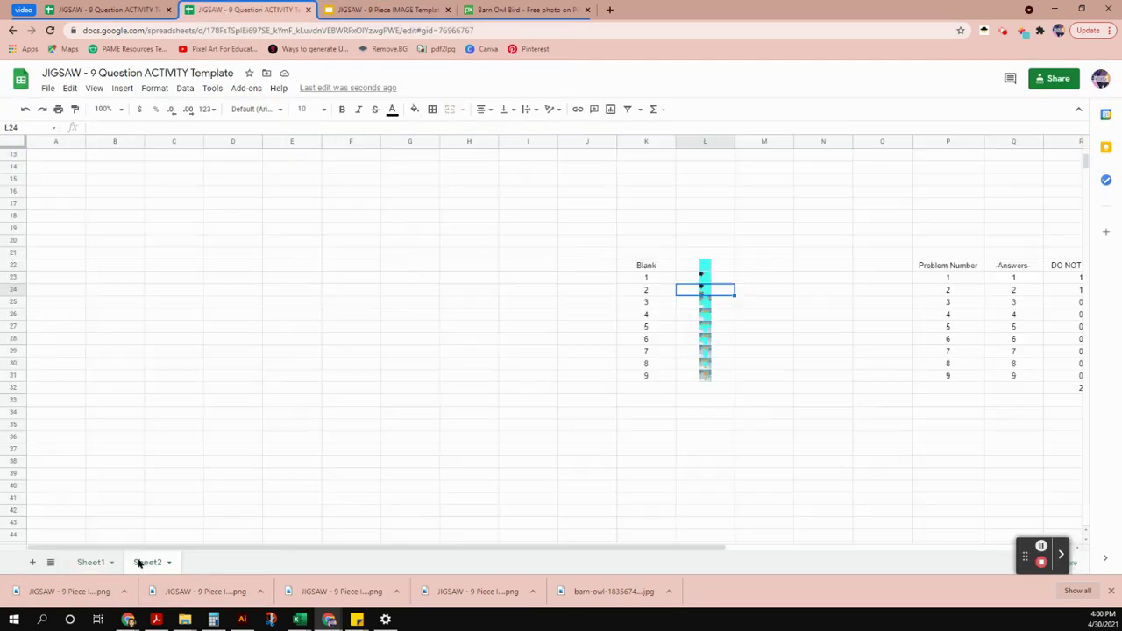
pyautogui.click(714, 303)
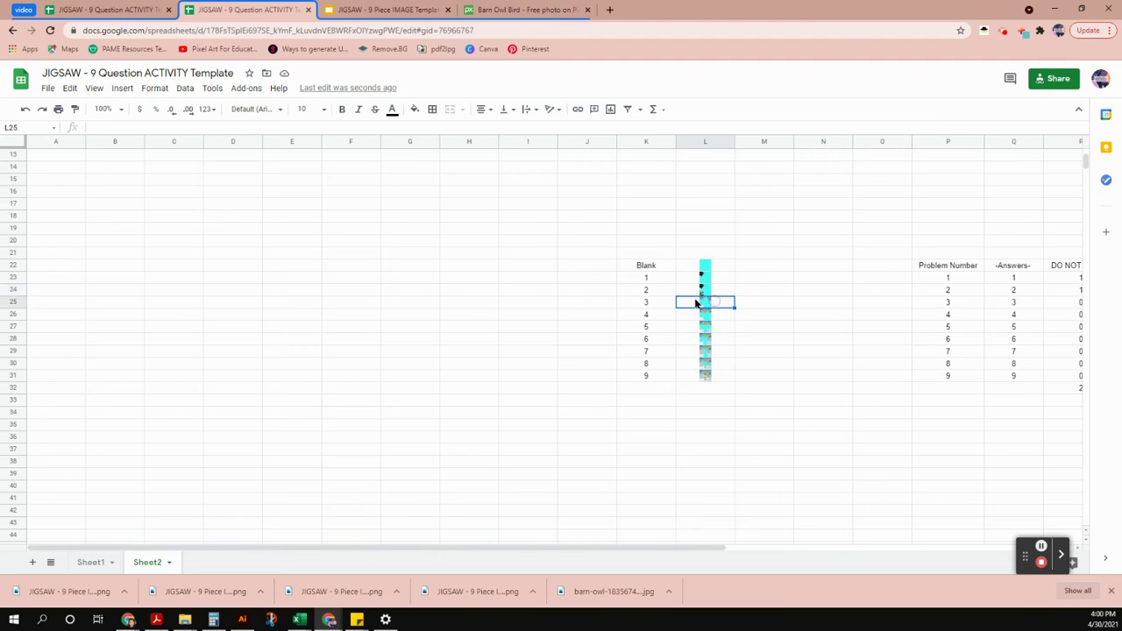
pyautogui.click(124, 89)
pyautogui.moveTo(140, 270)
pyautogui.click(285, 277)
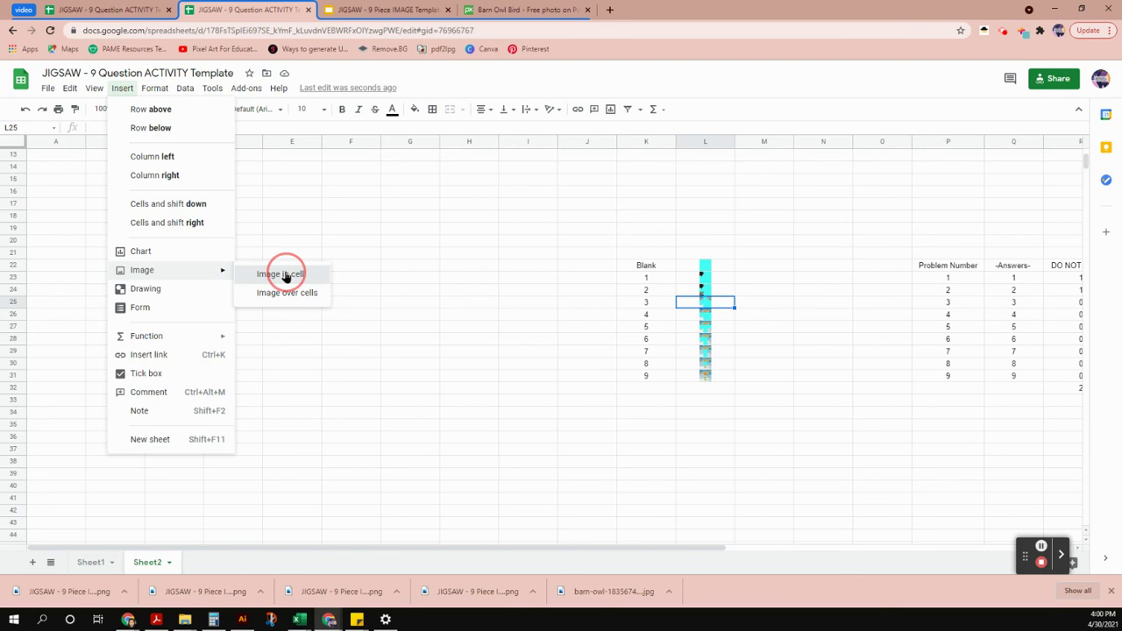
pyautogui.moveTo(41, 603); pyautogui.dragTo(509, 369)
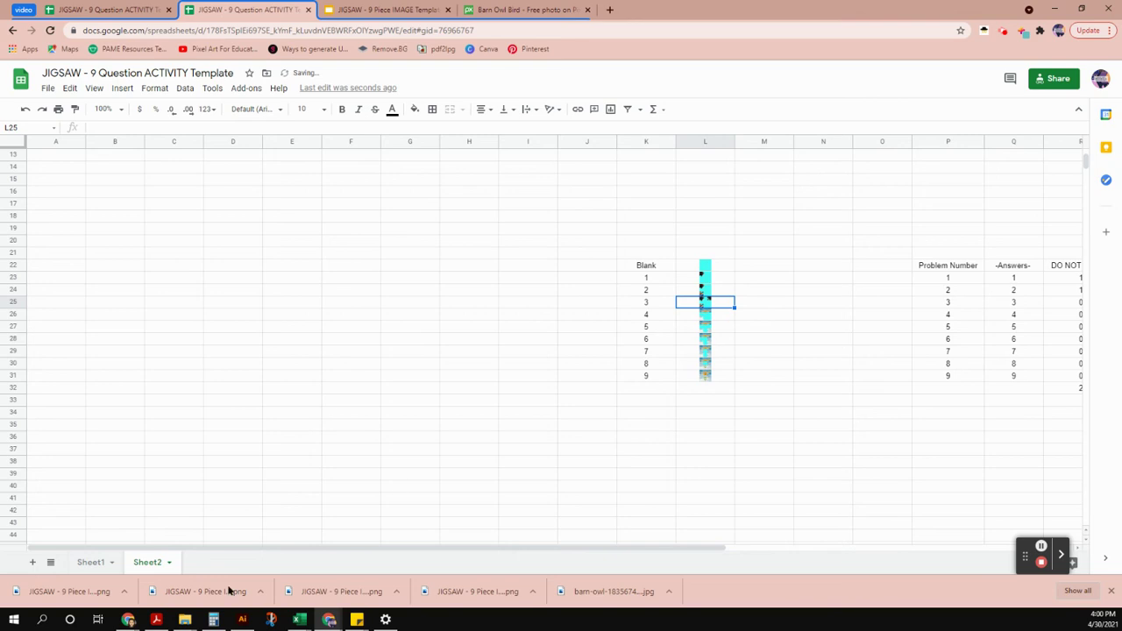
# - Enter the answer 3 for question 3 on Sheet1 to test the three-piece reveal
pyautogui.click(90, 562)
pyautogui.click(240, 304)
pyautogui.write('3')
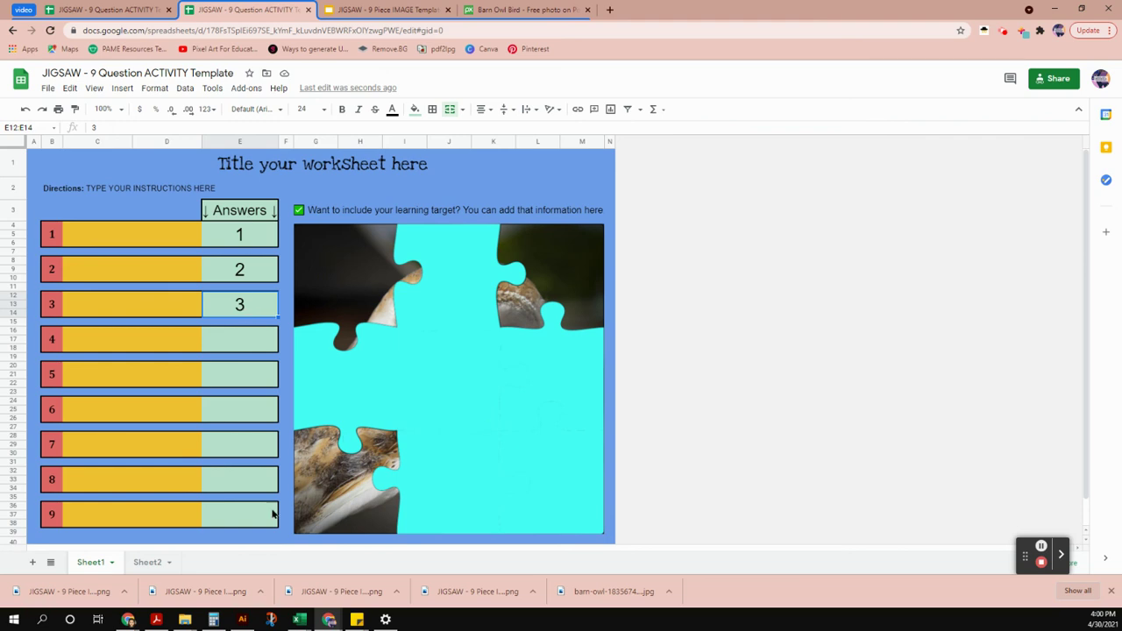
# - Show Sheet2, switch to the Google Slides image template, and download slide 5 with four owl pieces as a PNG image
pyautogui.click(145, 562)
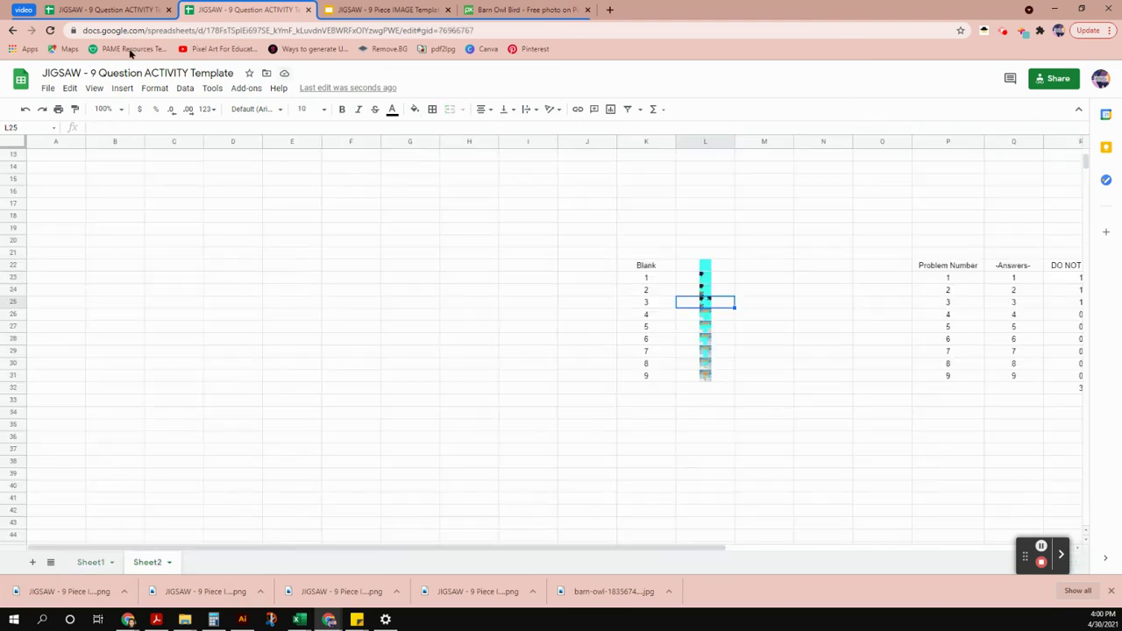
pyautogui.click(391, 10)
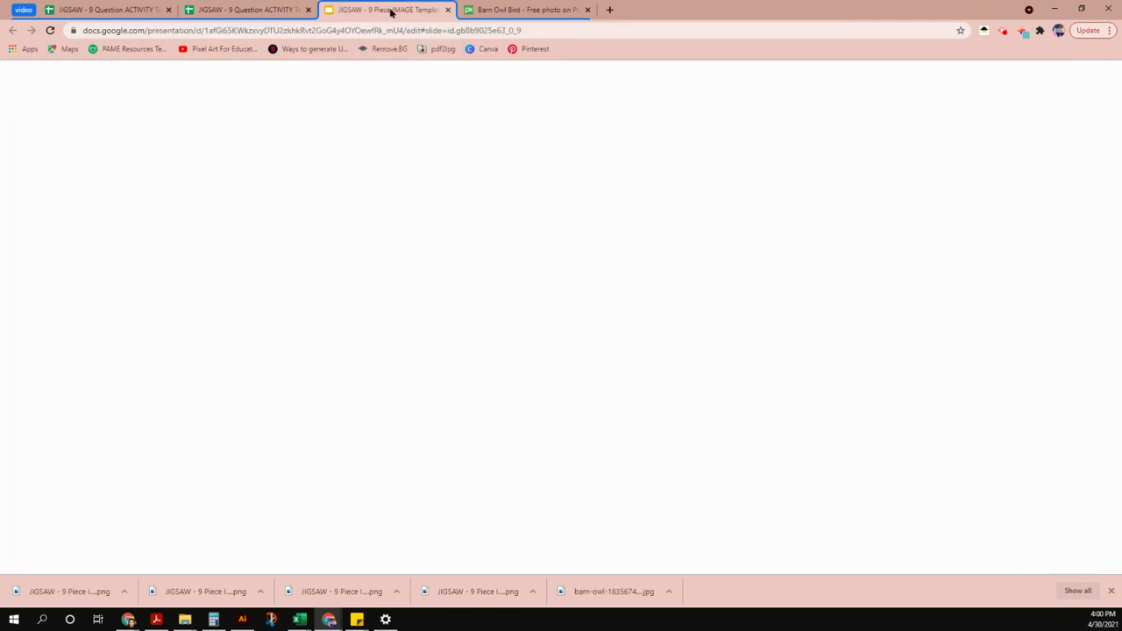
pyautogui.scroll(-3, 96, 412)
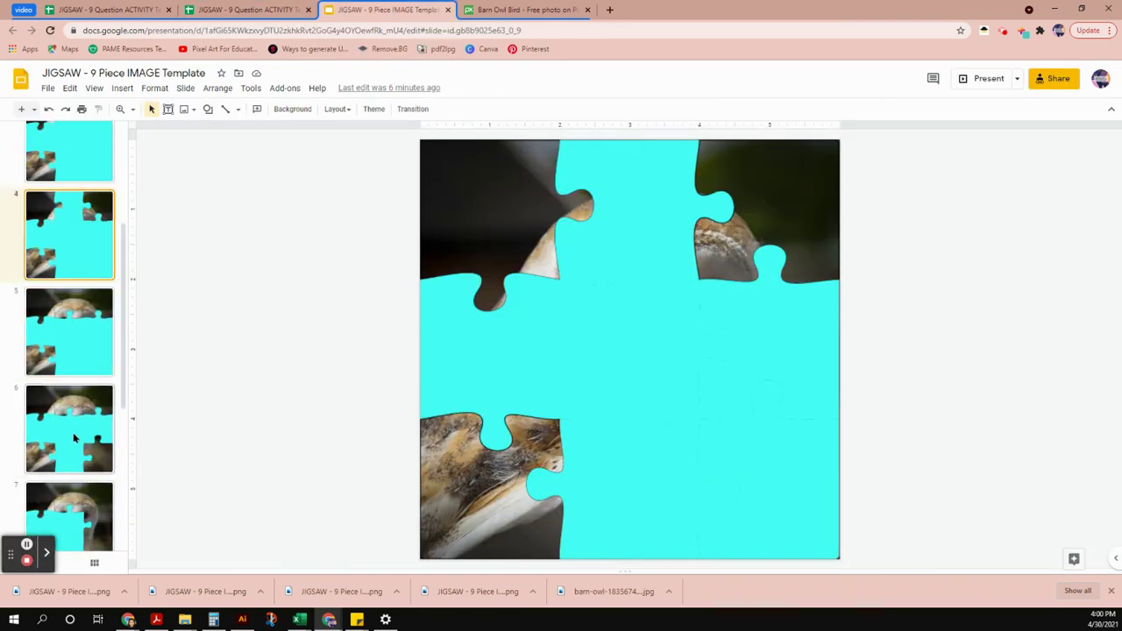
pyautogui.click(72, 335)
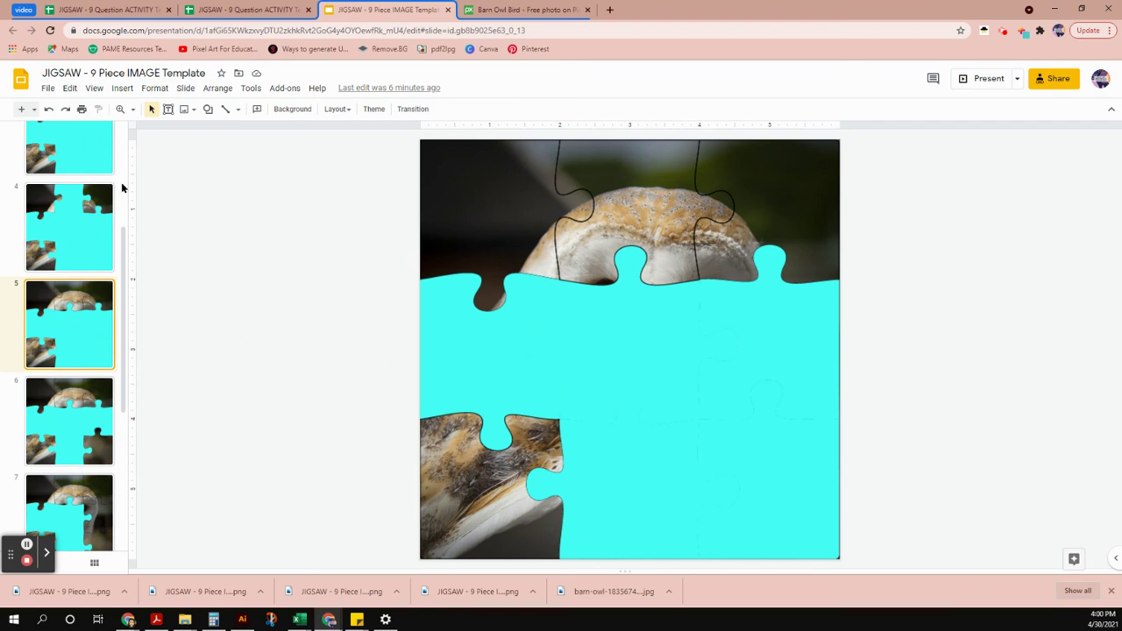
pyautogui.click(46, 89)
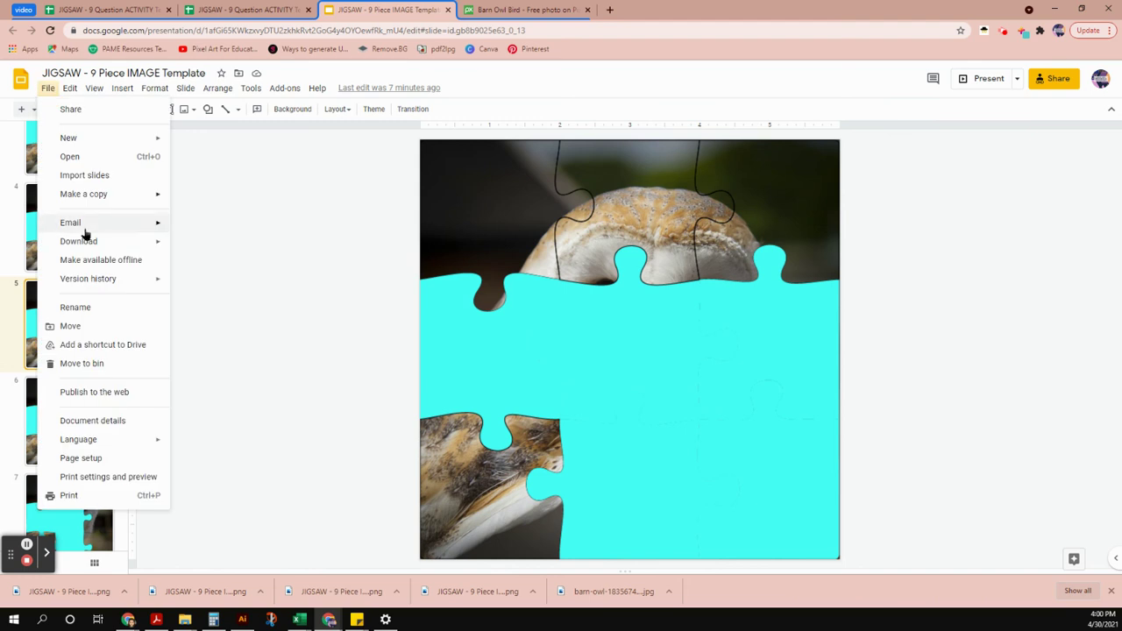
pyautogui.moveTo(86, 242)
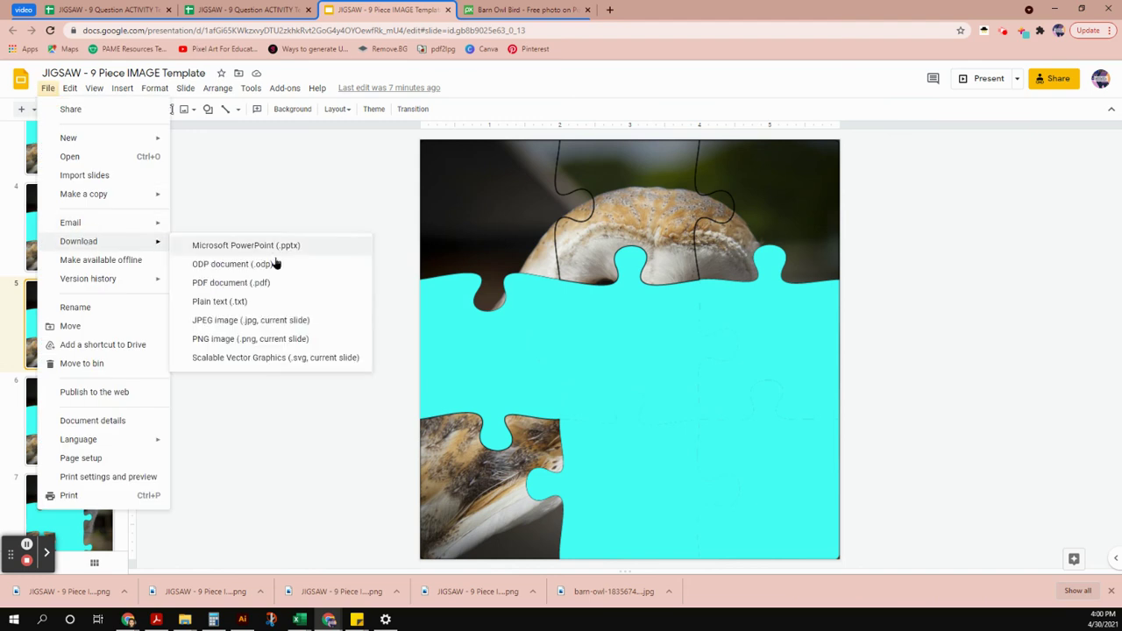
pyautogui.click(232, 340)
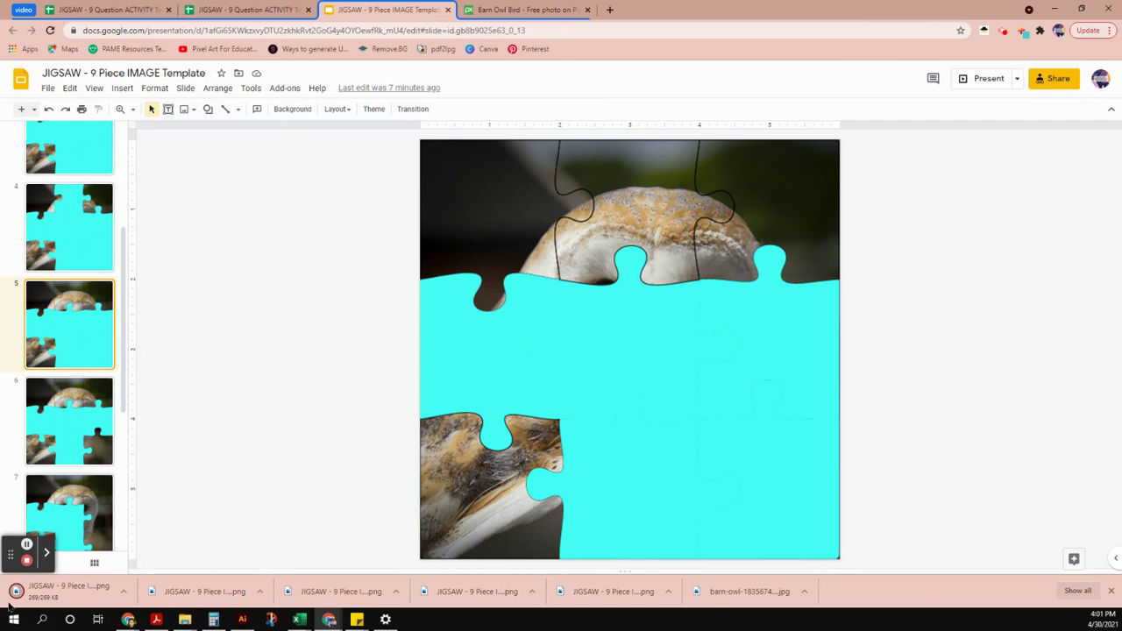
# - Return to the Google Sheets template and insert the slide 5 PNG as an image in cell L26 of Sheet2
pyautogui.click(235, 14)
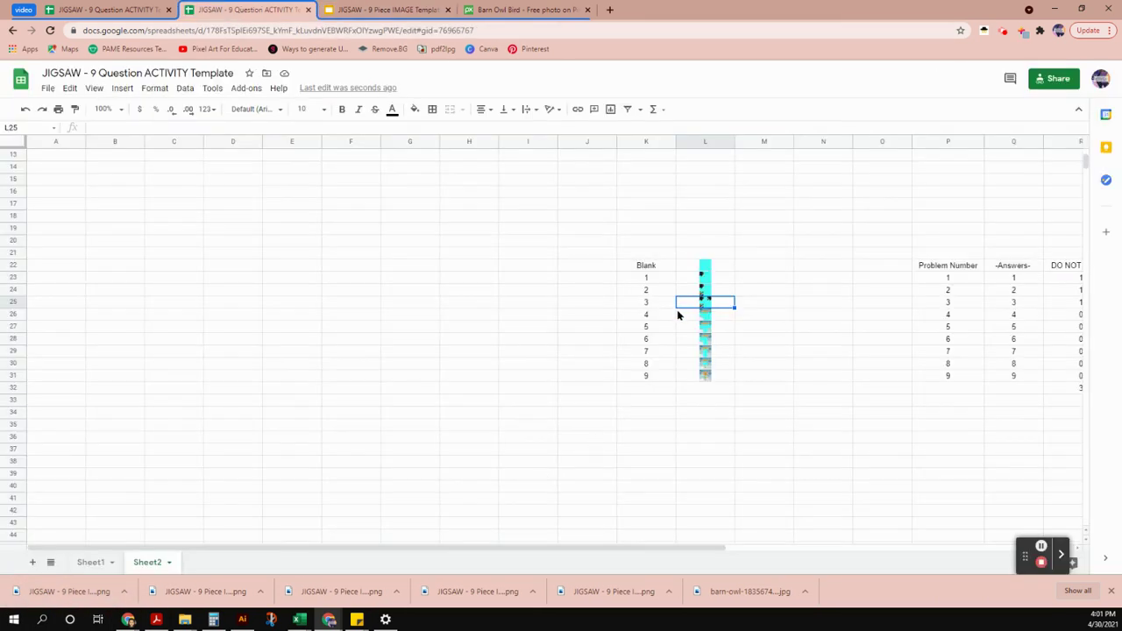
pyautogui.click(724, 317)
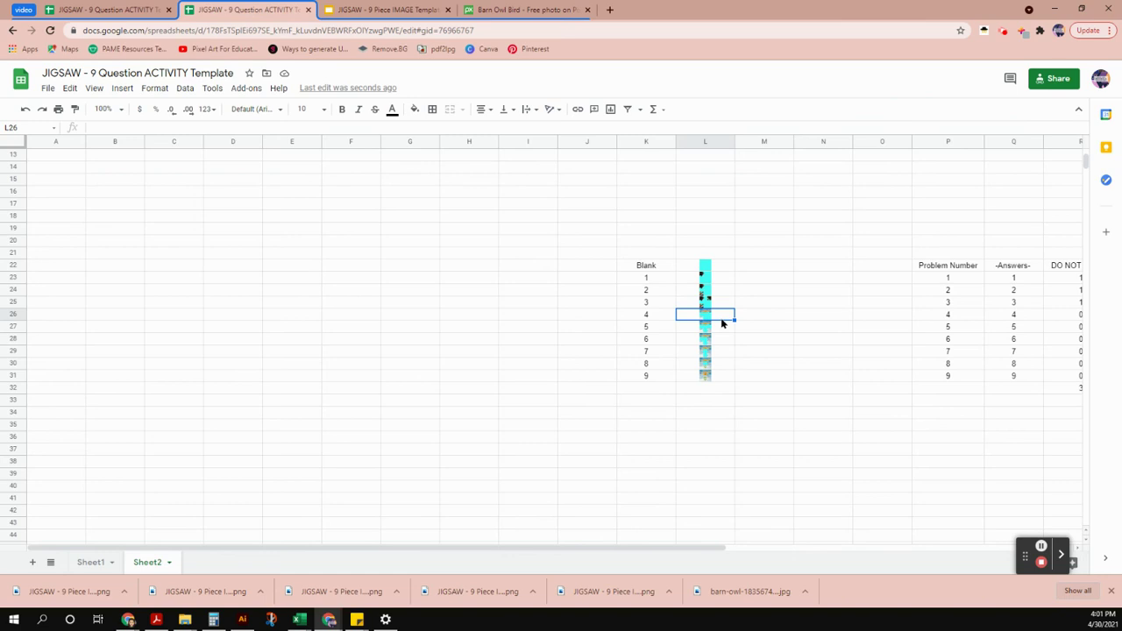
pyautogui.click(122, 88)
pyautogui.moveTo(136, 272)
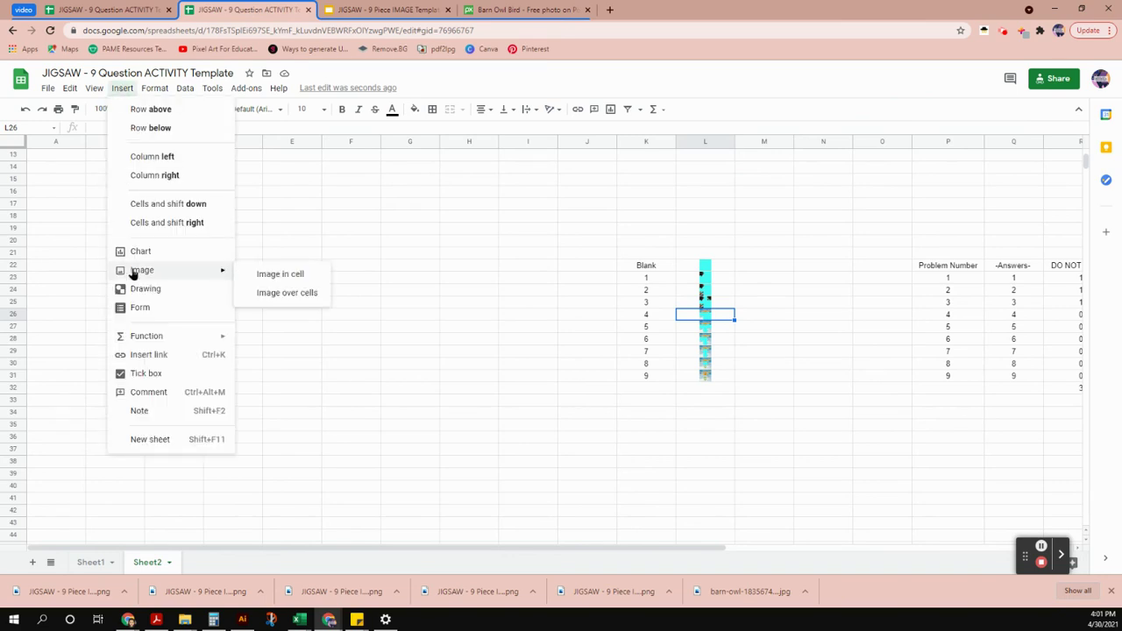
pyautogui.click(321, 277)
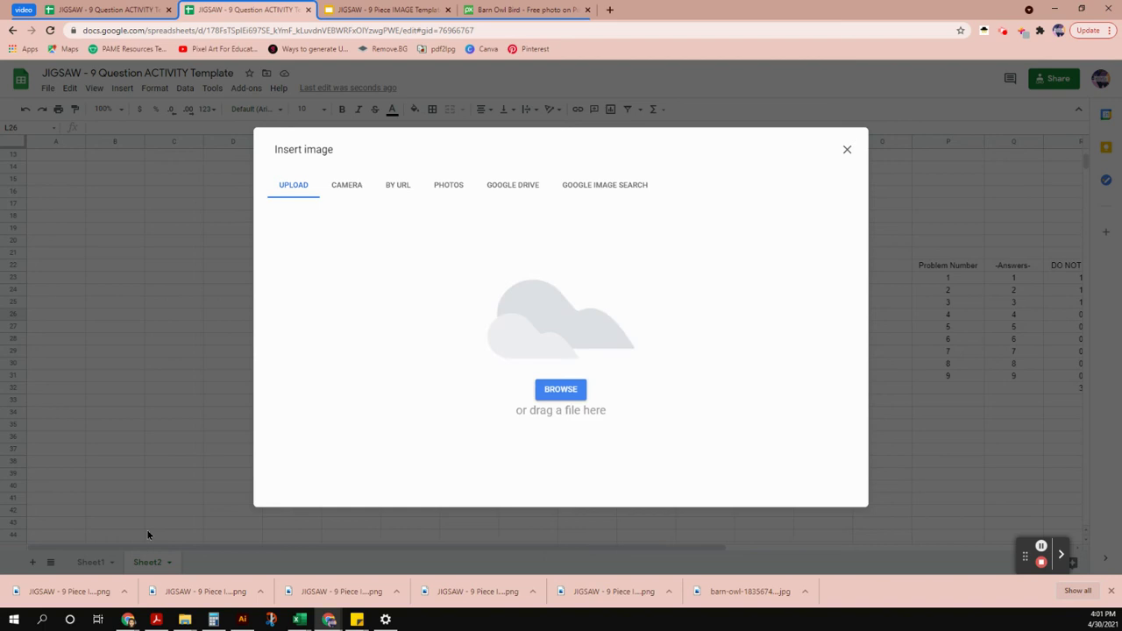
pyautogui.moveTo(44, 592); pyautogui.dragTo(501, 316)
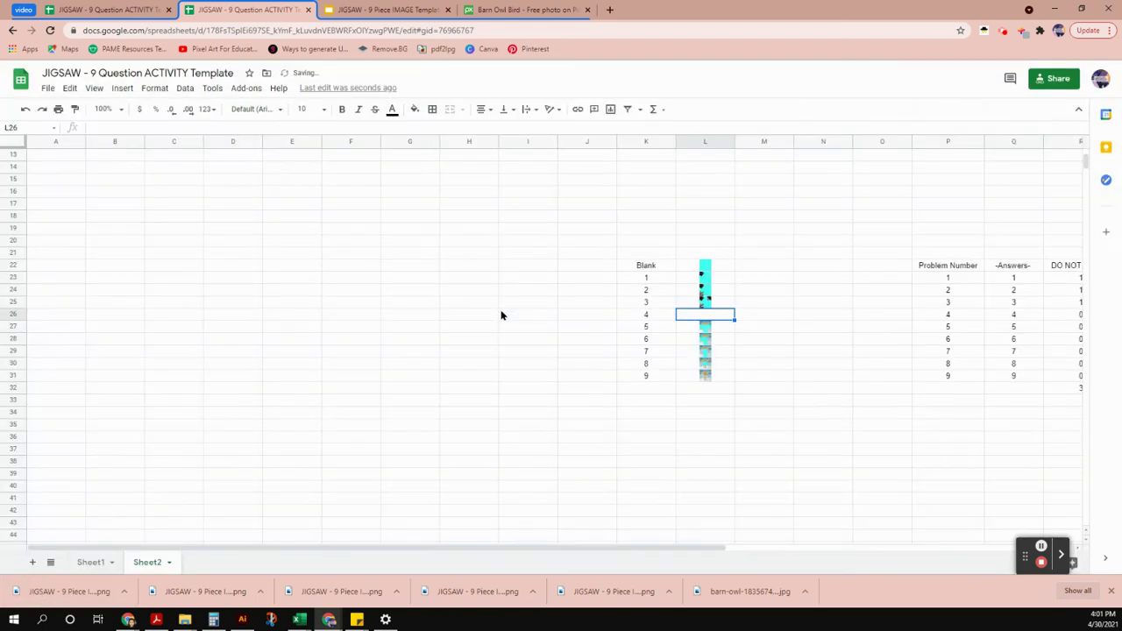
# - Enter the answer 4 for question 4 on Sheet1 to test the four-piece reveal
pyautogui.click(91, 564)
pyautogui.click(251, 343)
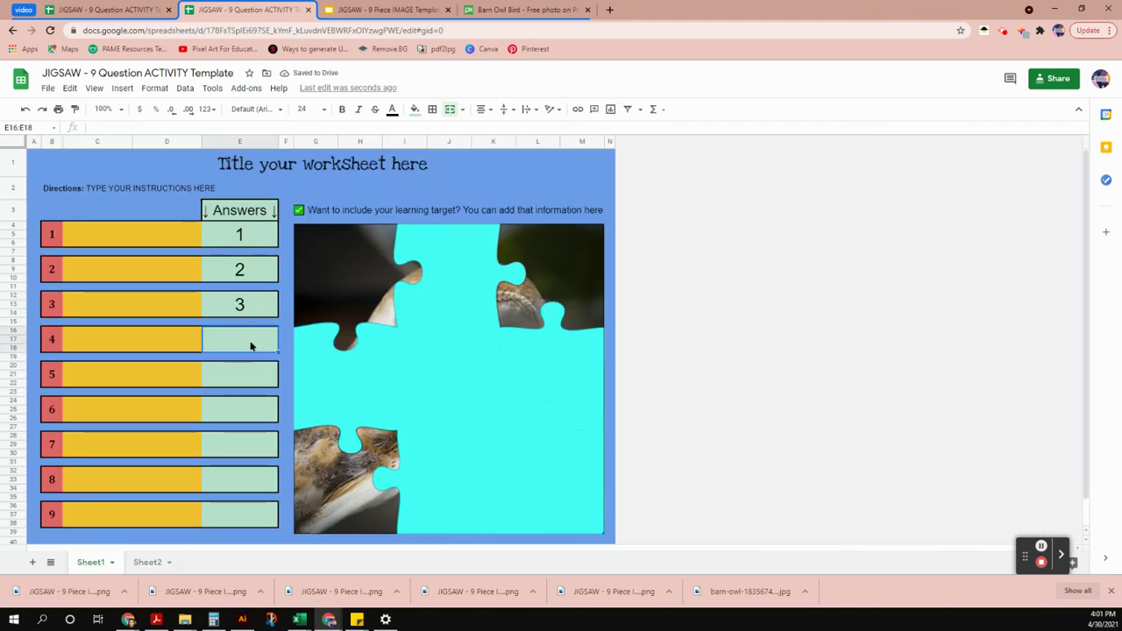
pyautogui.write('4')
pyautogui.press('Return')
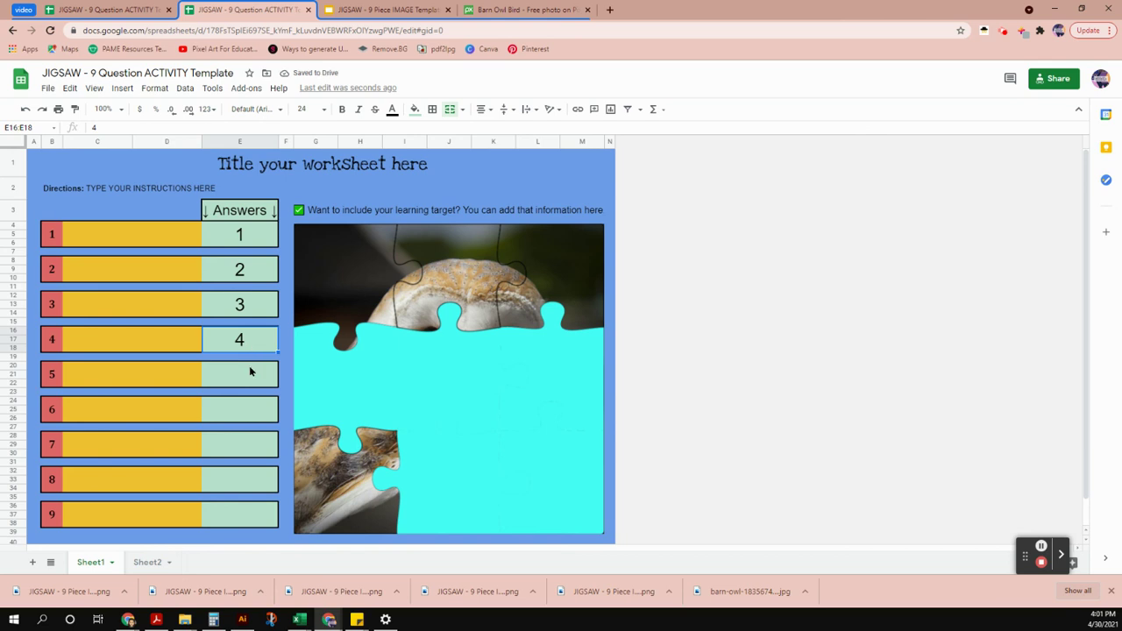
pyautogui.click(1041, 547)
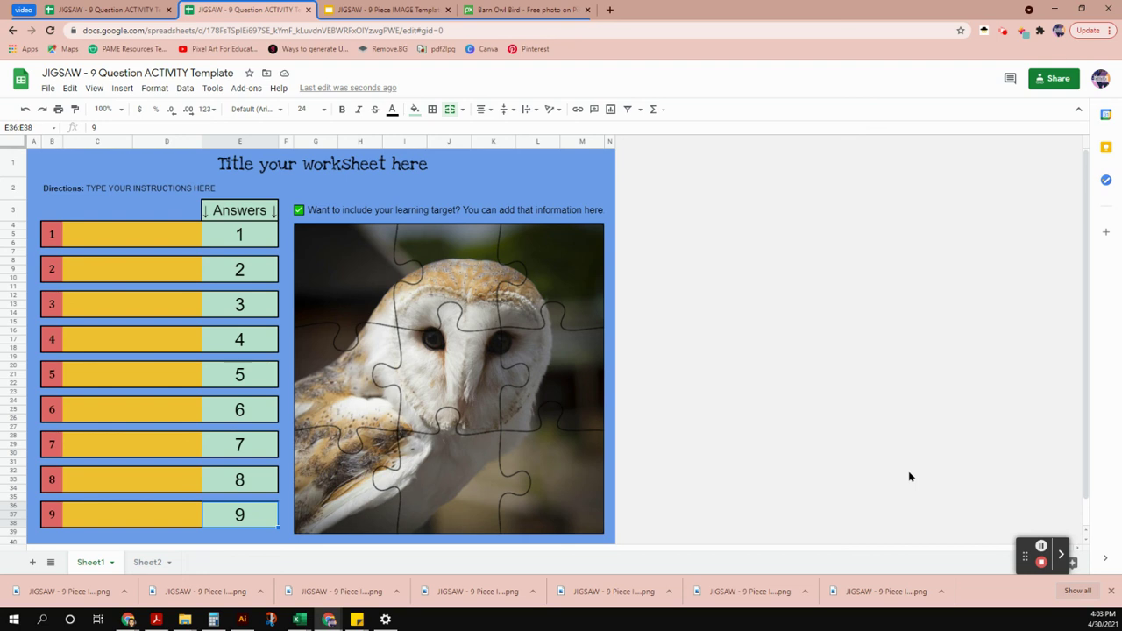
# - Clear the answers to questions 4, 5 and 6 on Sheet1 to test hiding the puzzle pieces
pyautogui.click(249, 347)
pyautogui.press('Delete')
pyautogui.click(253, 376)
pyautogui.press('Delete')
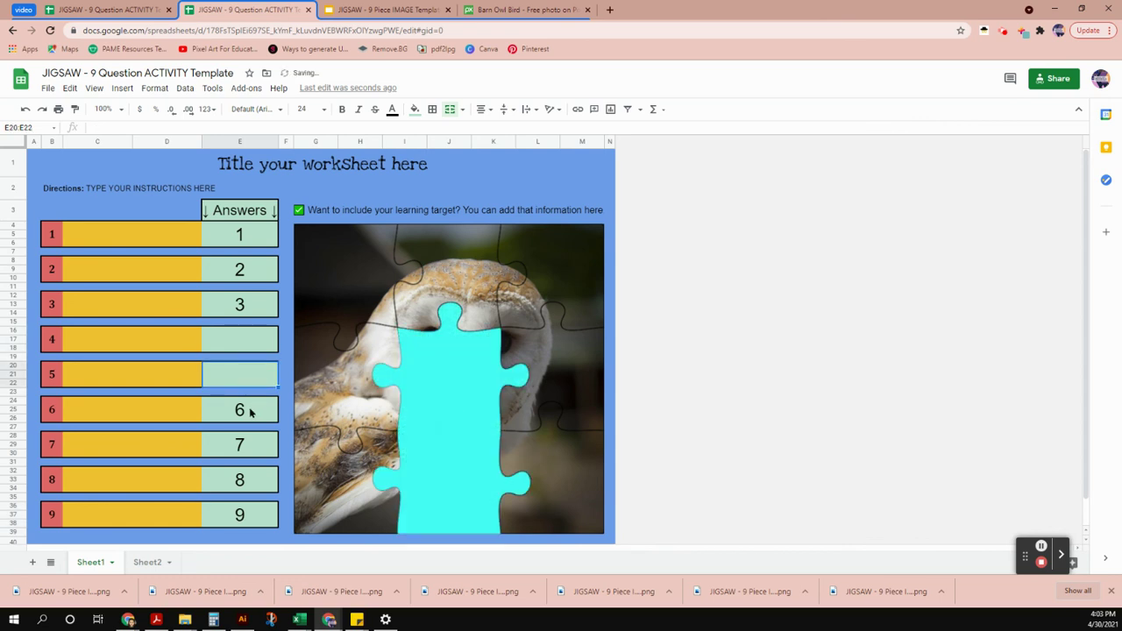
pyautogui.click(249, 412)
pyautogui.press('Delete')
pyautogui.click(251, 448)
# - Re-enter the answers 4, 5 and 6 for questions 4 to 6, and select the question 1 text cell
pyautogui.click(259, 342)
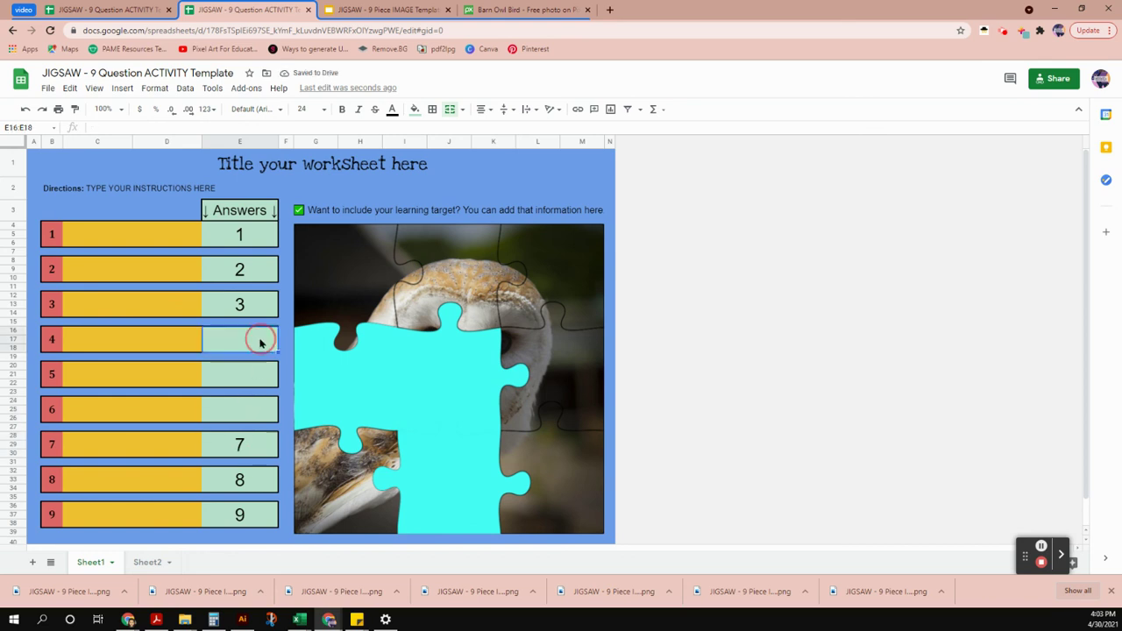
pyautogui.write('4')
pyautogui.press('Return')
pyautogui.click(248, 385)
pyautogui.write('5')
pyautogui.click(244, 417)
pyautogui.write('6')
pyautogui.click(108, 245)
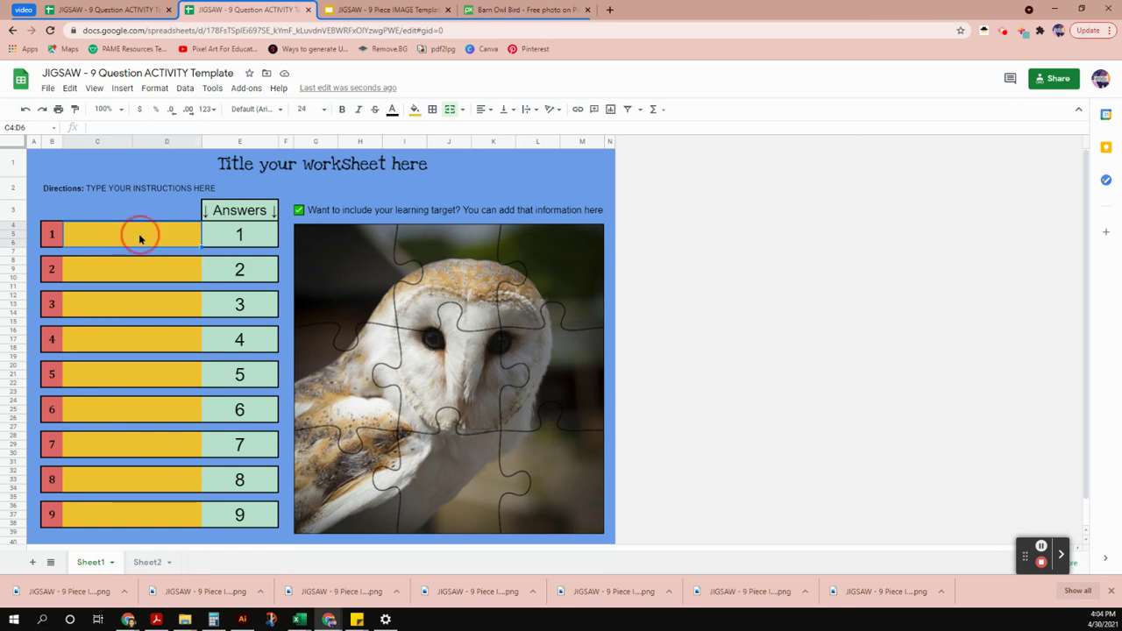
# - Enter the text "5 + 5 =" for question 1 and "6 + 6 =" for question 2 on Sheet1
pyautogui.write('5 + 5 =')
pyautogui.press('Return')
pyautogui.press('Down')
pyautogui.press('Down')
pyautogui.write('6 + ')
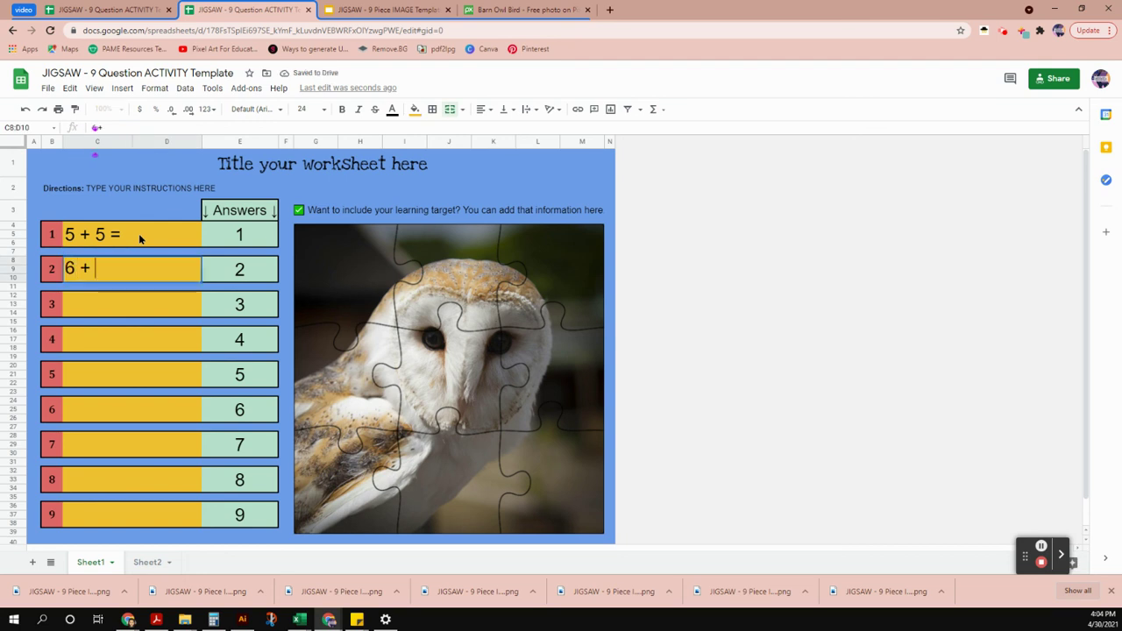
pyautogui.write('6 -')
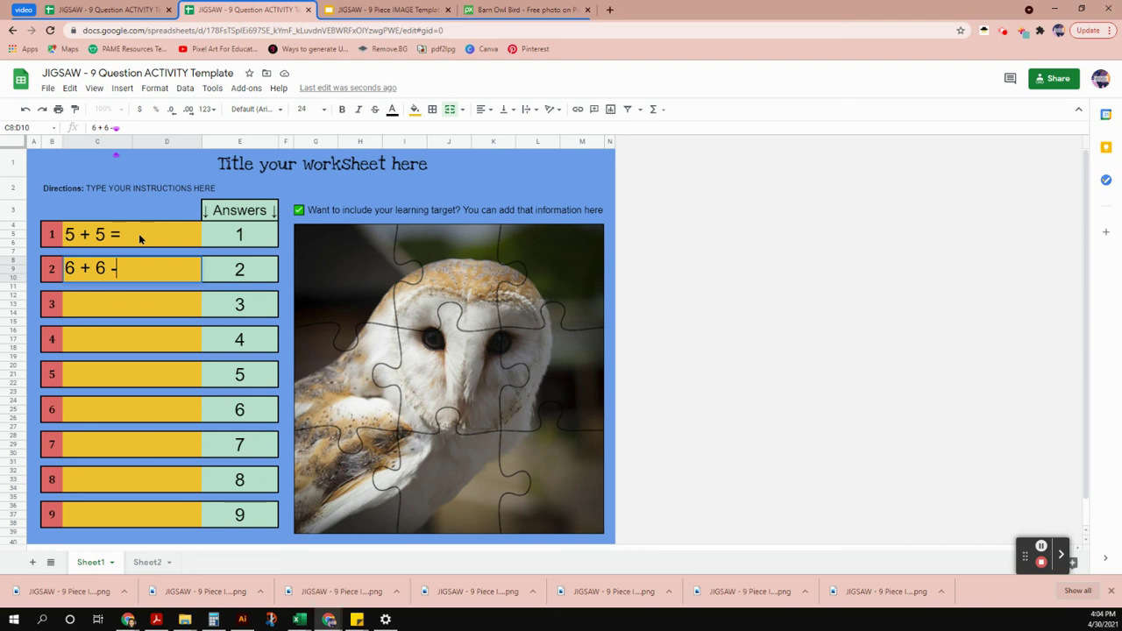
pyautogui.press('BackSpace')
pyautogui.write('=')
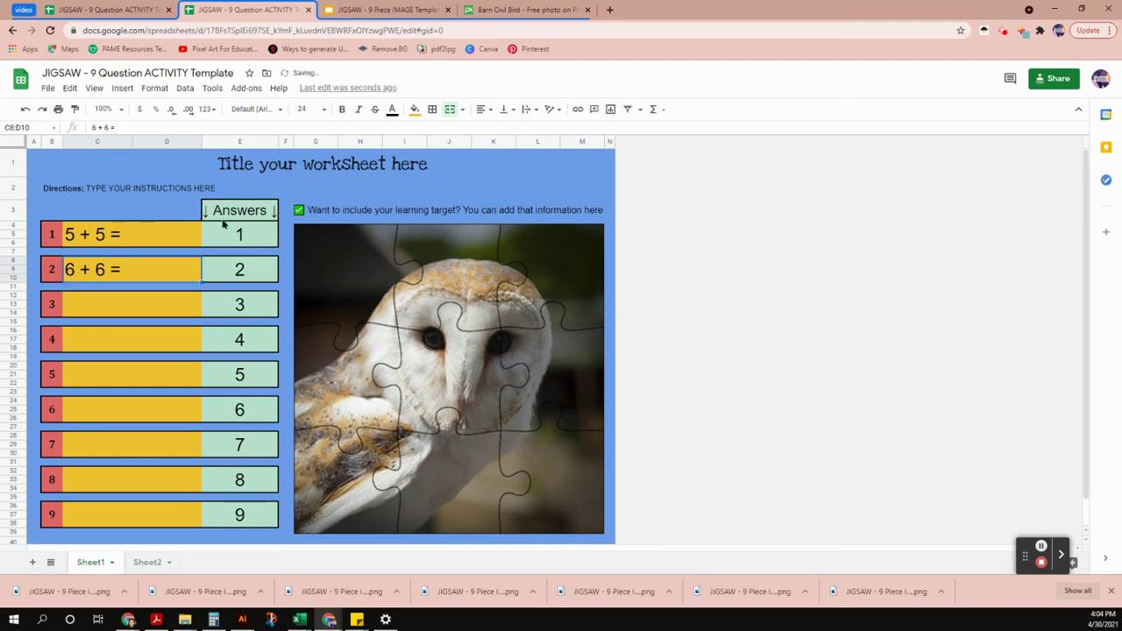
# - Set the answer for question 1 to 10 and for question 2 to 12 on Sheet1
pyautogui.click(253, 234)
pyautogui.write('10')
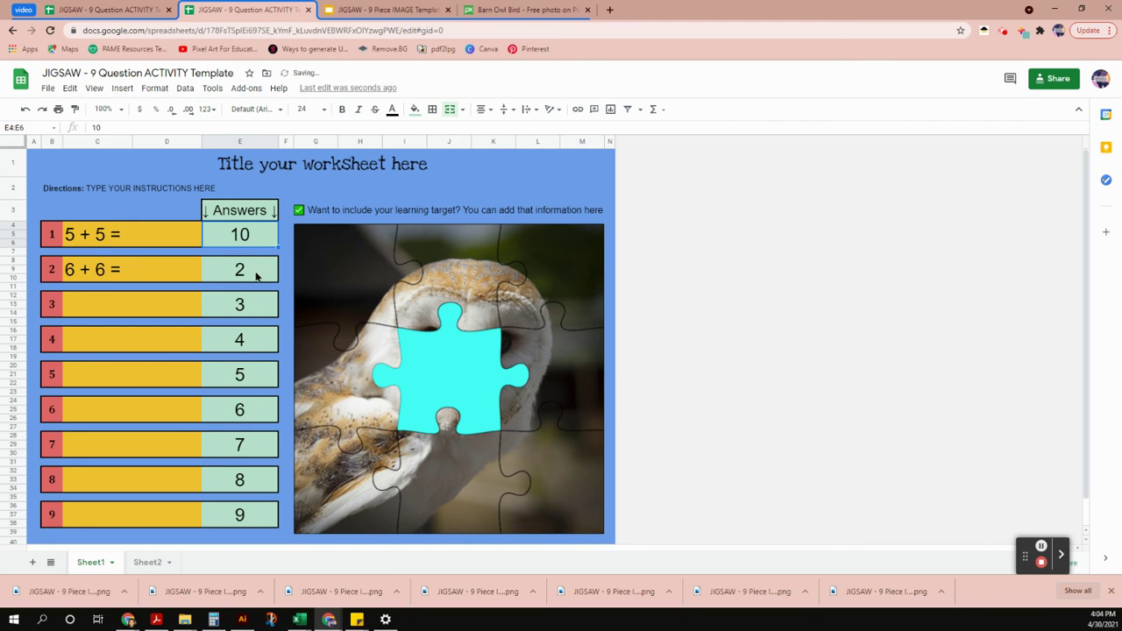
pyautogui.click(256, 274)
pyautogui.write('12')
pyautogui.press('Return')
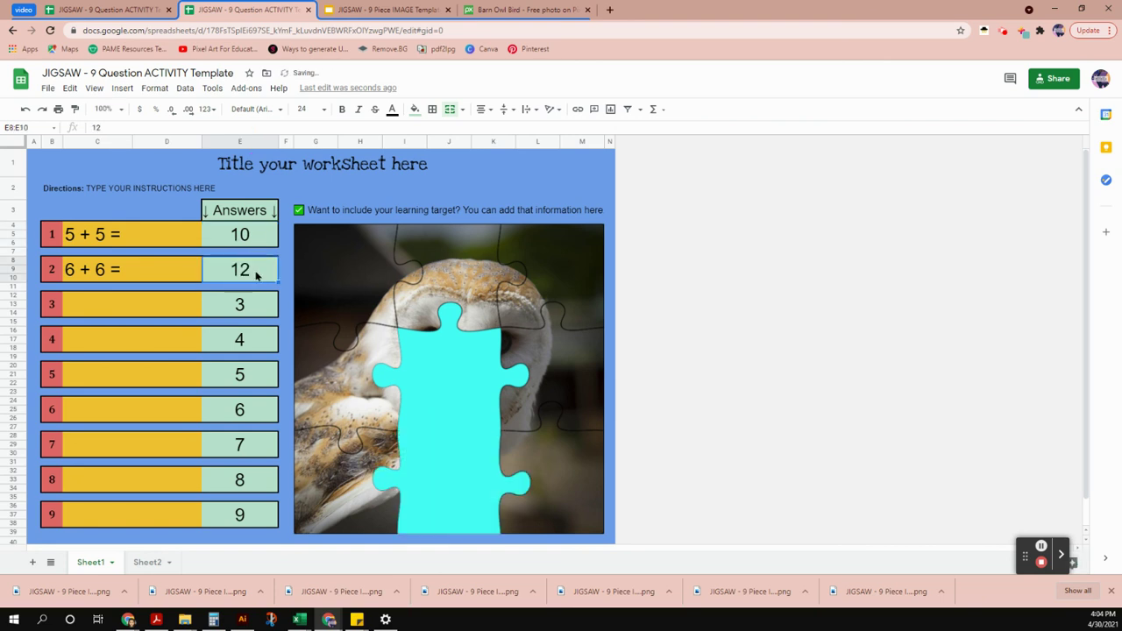
# - Enter "7 + 6 =" as question 3 and set its answer to 13
pyautogui.click(171, 303)
pyautogui.write('7 +')
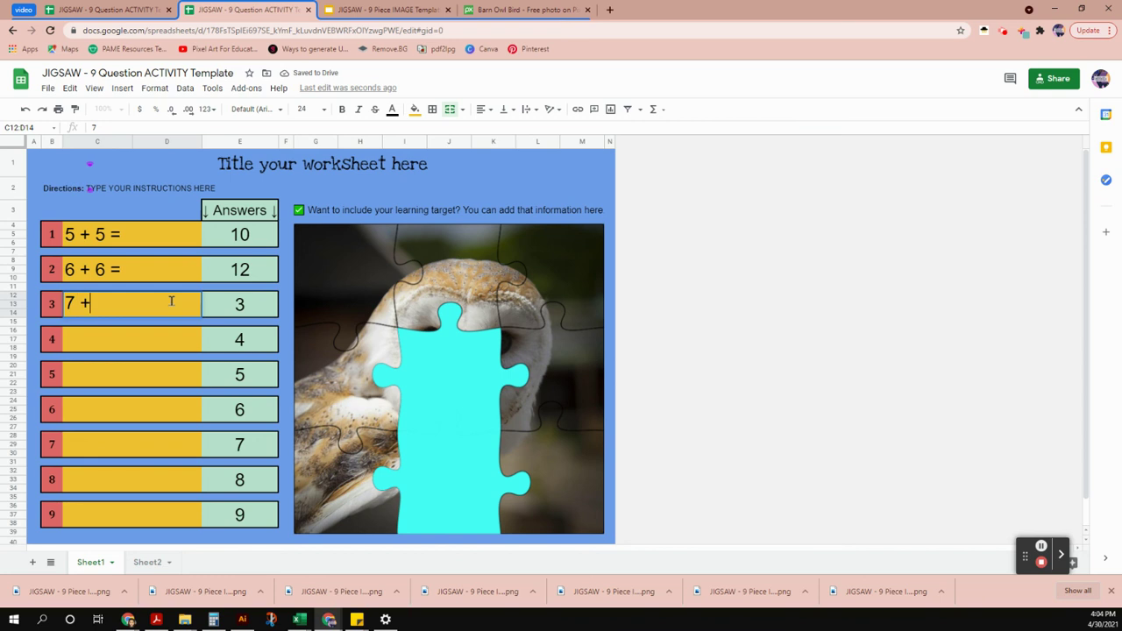
pyautogui.write(' 6 =')
pyautogui.press('Tab')
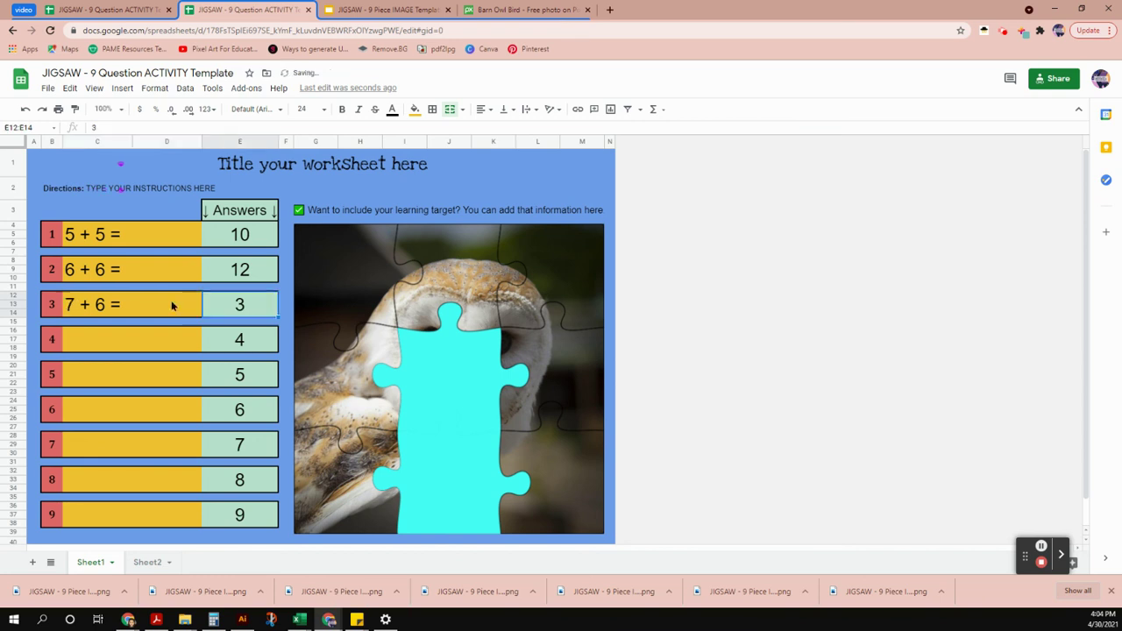
pyautogui.press('Tab')
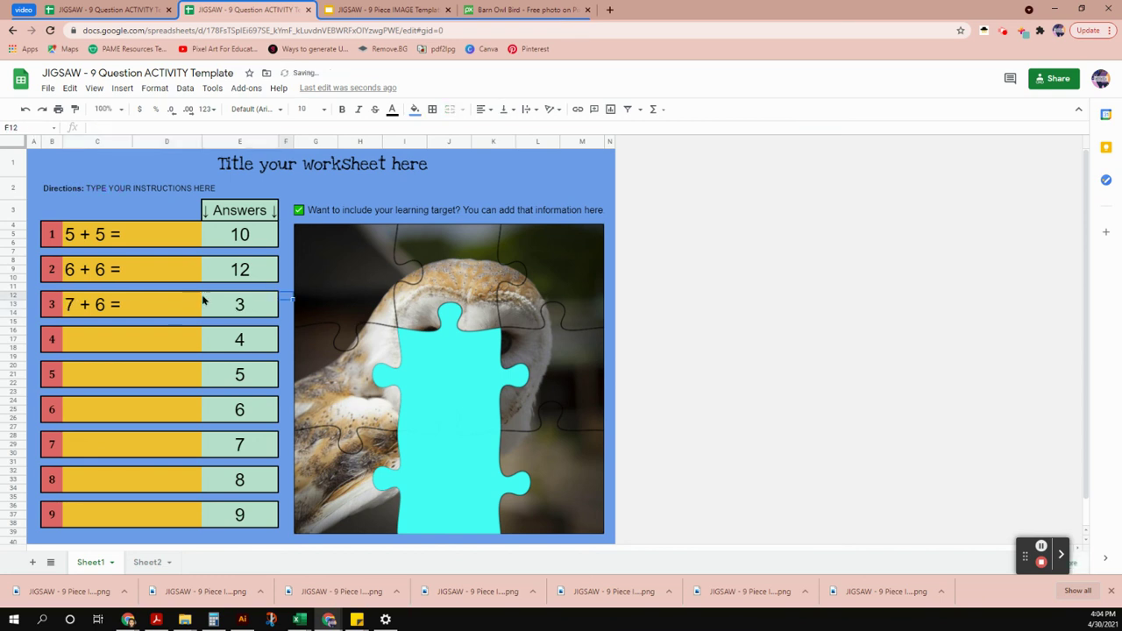
pyautogui.click(254, 303)
pyautogui.write('13')
pyautogui.press('Return')
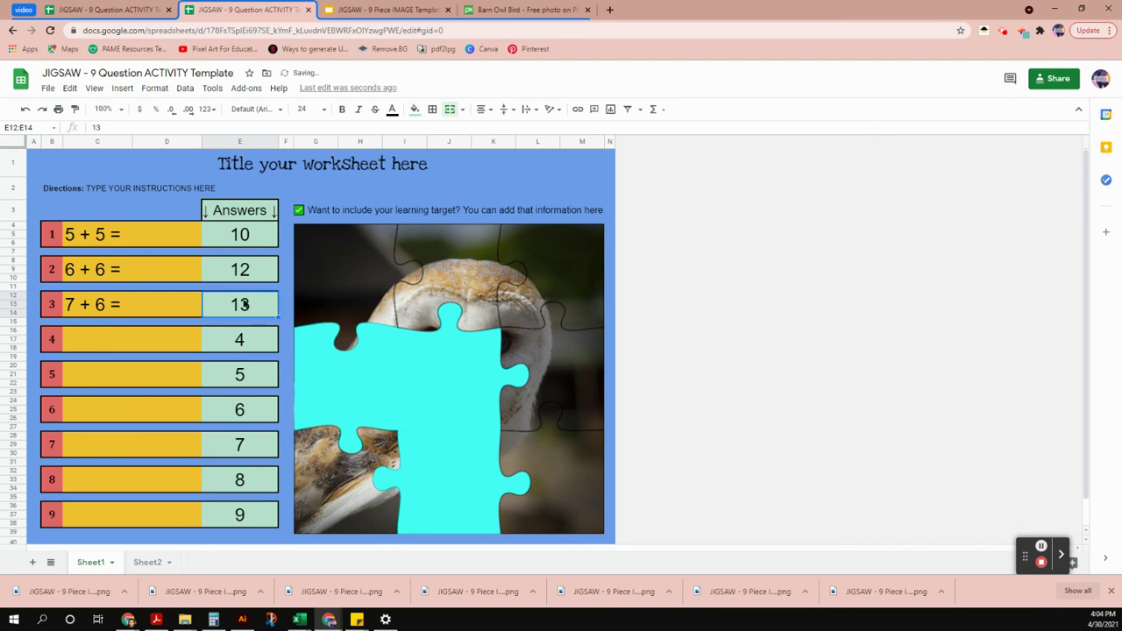
# - Narrow column D on Sheet1 so the question boxes fit closely around the addition problems
pyautogui.click(184, 141)
pyautogui.moveTo(202, 144); pyautogui.dragTo(131, 141)
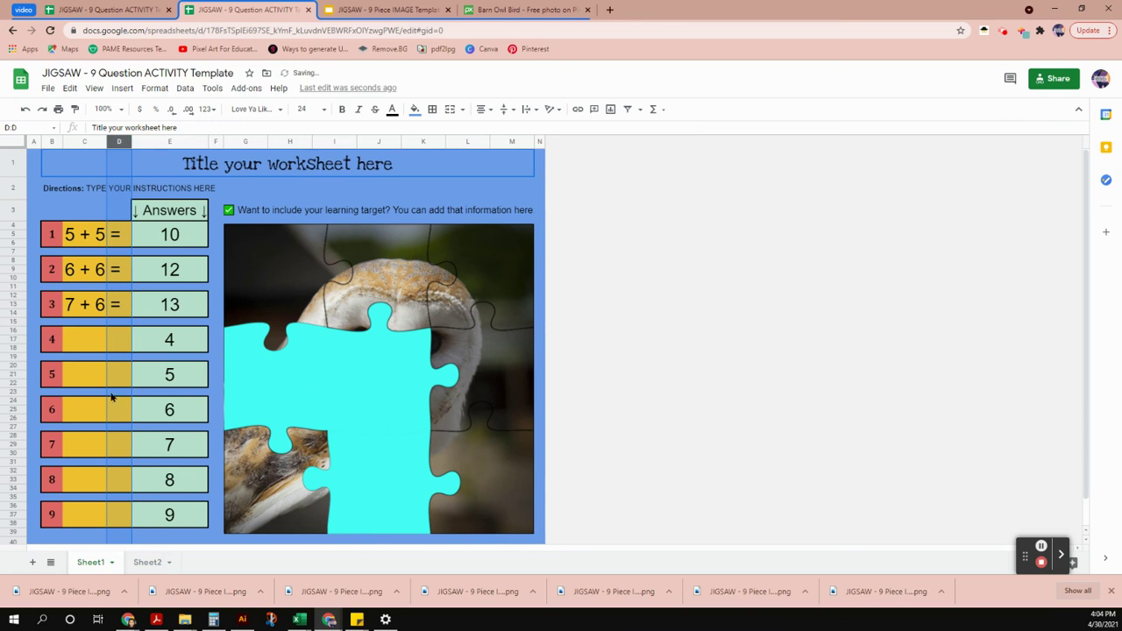
# - Review the answers to questions 1 to 3, and examine the answer key columns on Sheet2
pyautogui.click(172, 233)
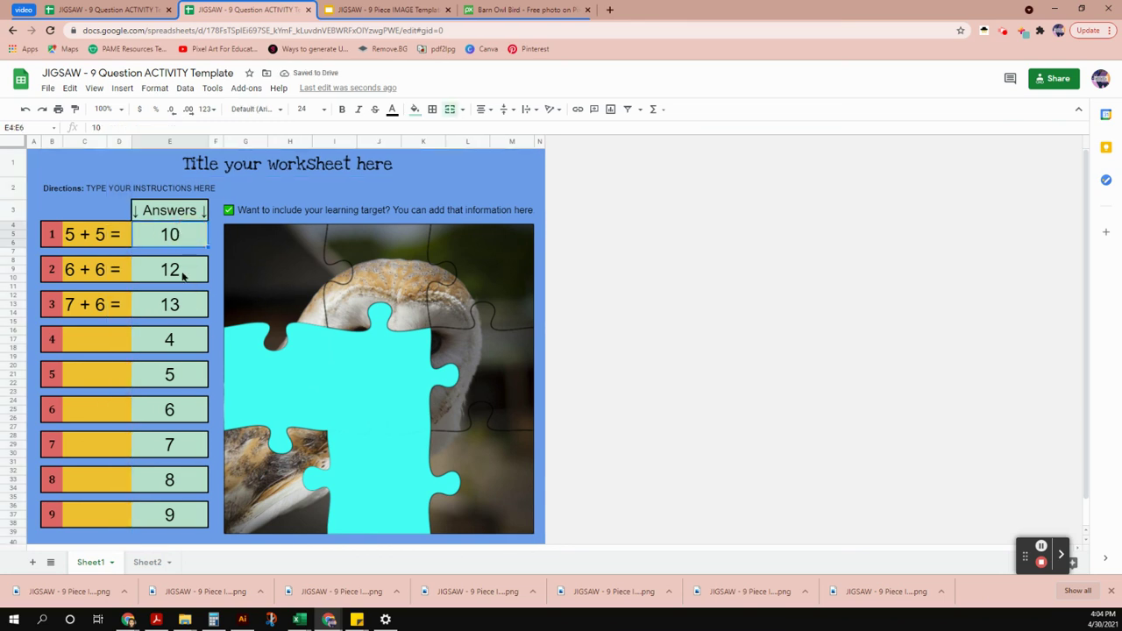
pyautogui.click(184, 282)
pyautogui.click(191, 308)
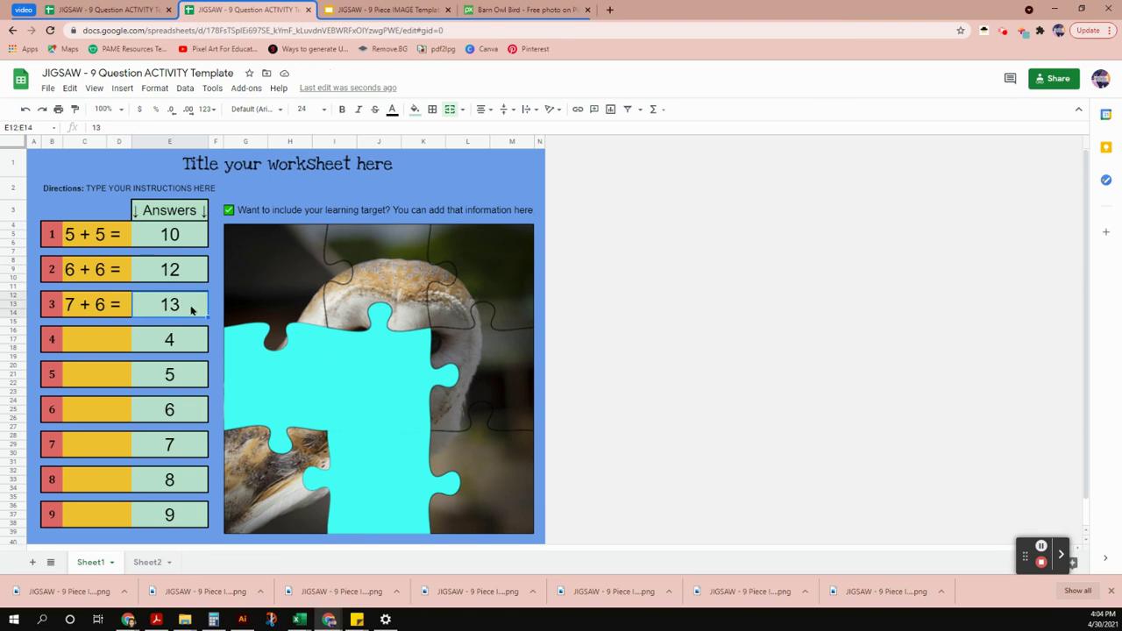
pyautogui.click(149, 565)
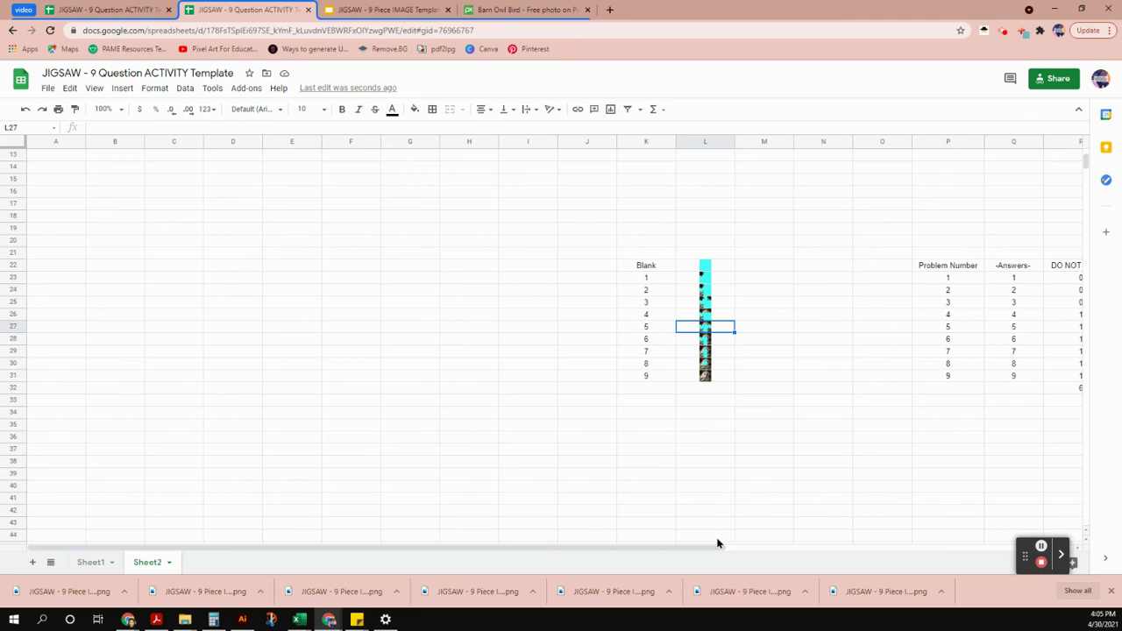
pyautogui.moveTo(709, 552); pyautogui.dragTo(869, 549)
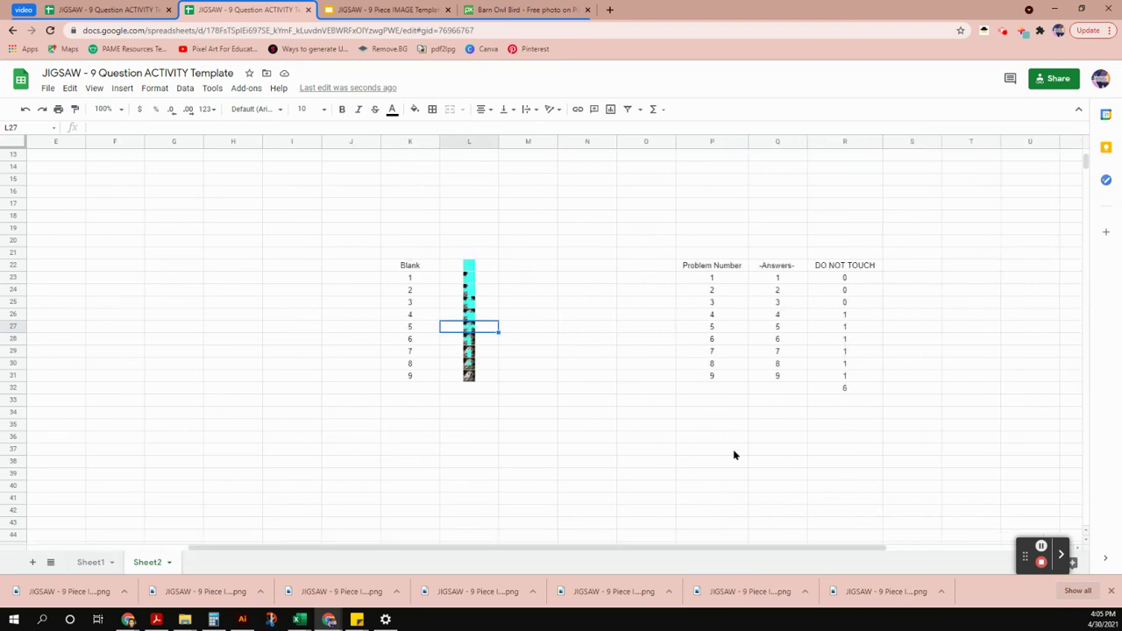
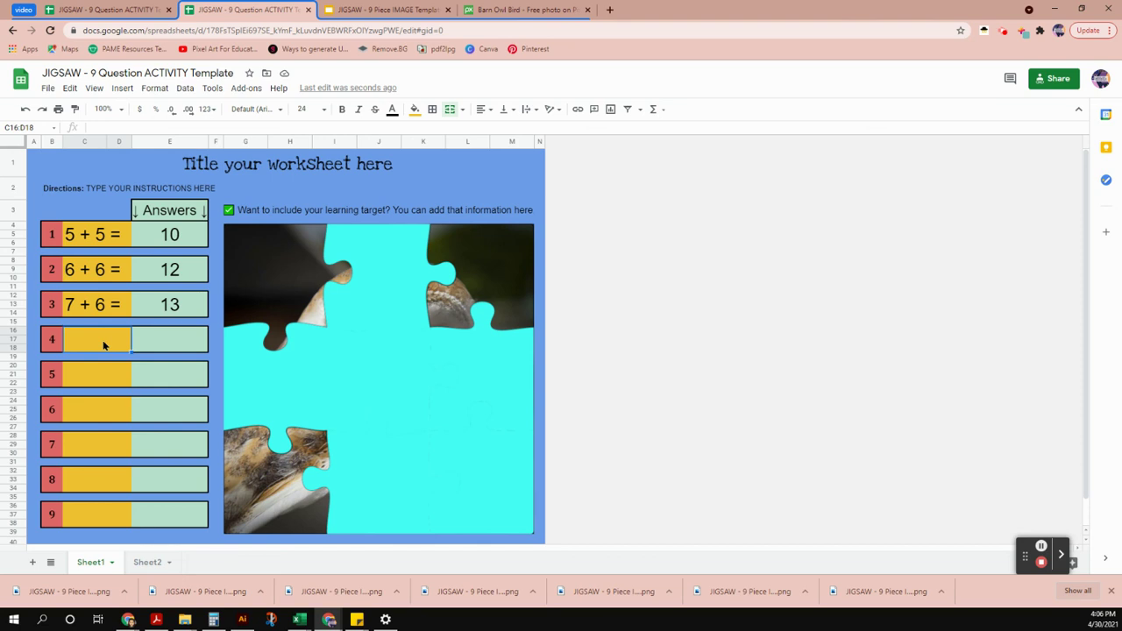
# - Enter "2 + 9 =" as question 4 on Sheet1 with the answer 11
pyautogui.write('=')
pyautogui.press('Return')
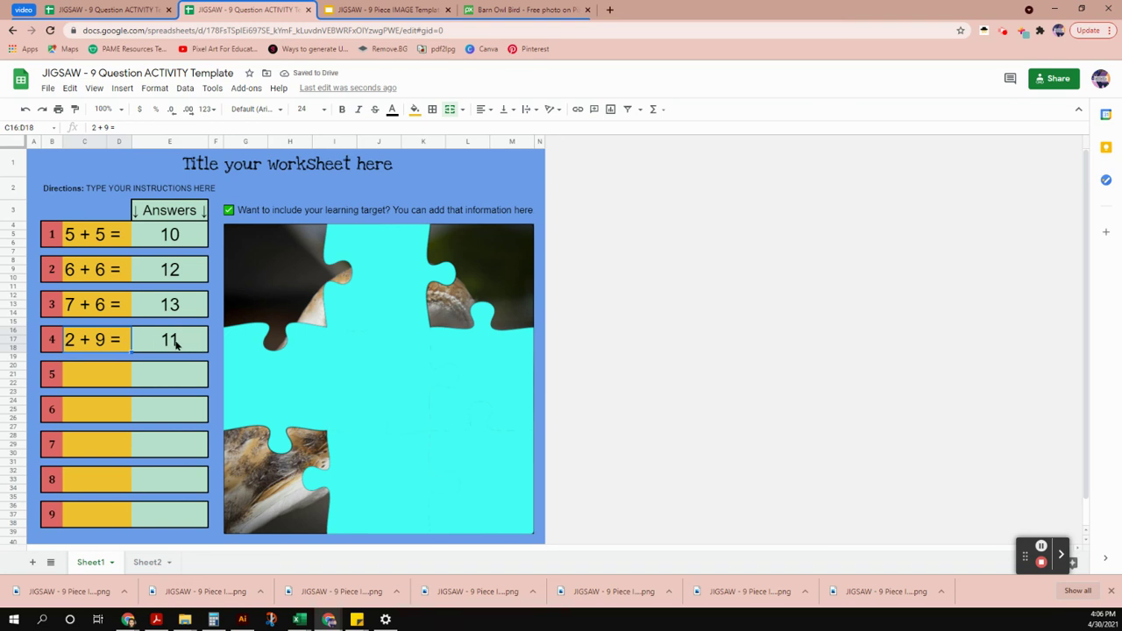
# - Set the answer key value for problem 4 on Sheet2 to 11 and return to Sheet1
pyautogui.click(148, 562)
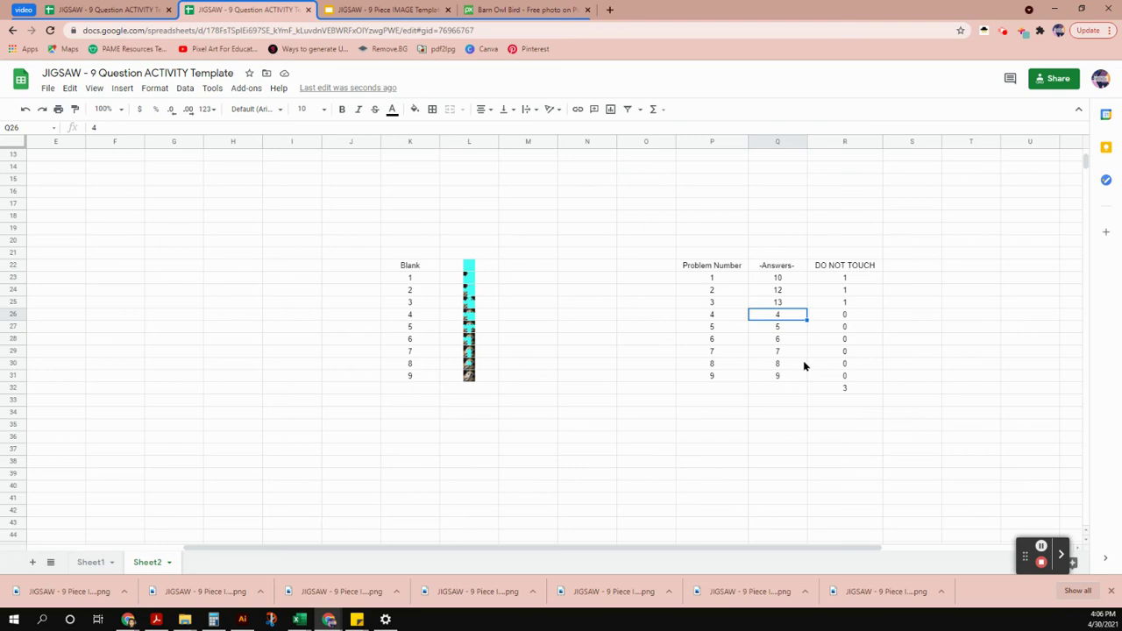
pyautogui.click(788, 316)
pyautogui.write('11')
pyautogui.press('Return')
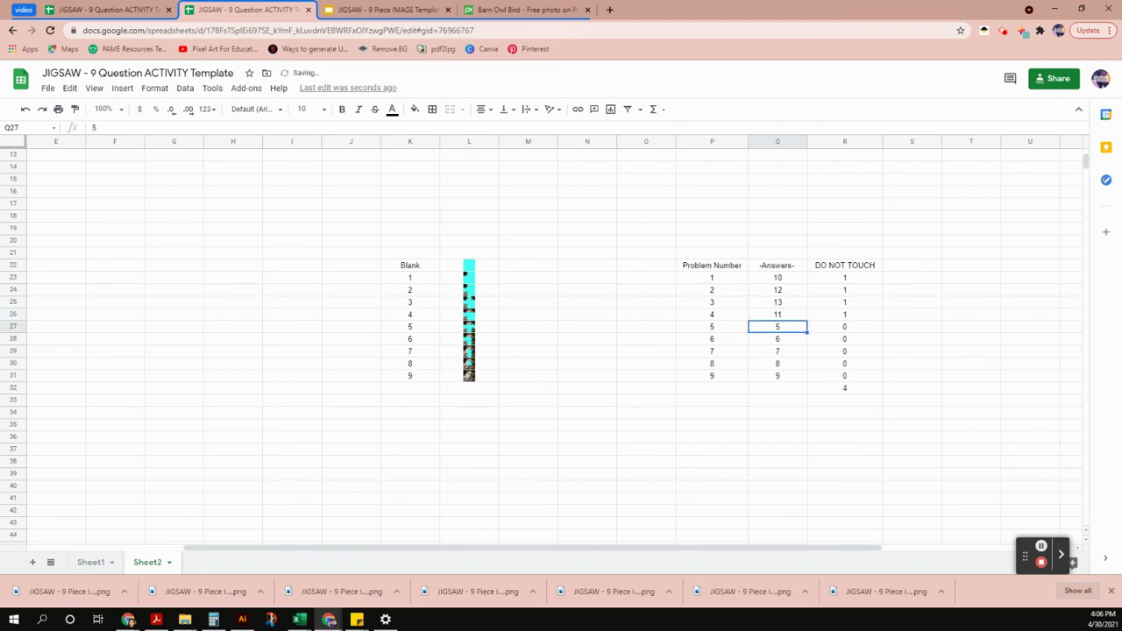
pyautogui.click(91, 562)
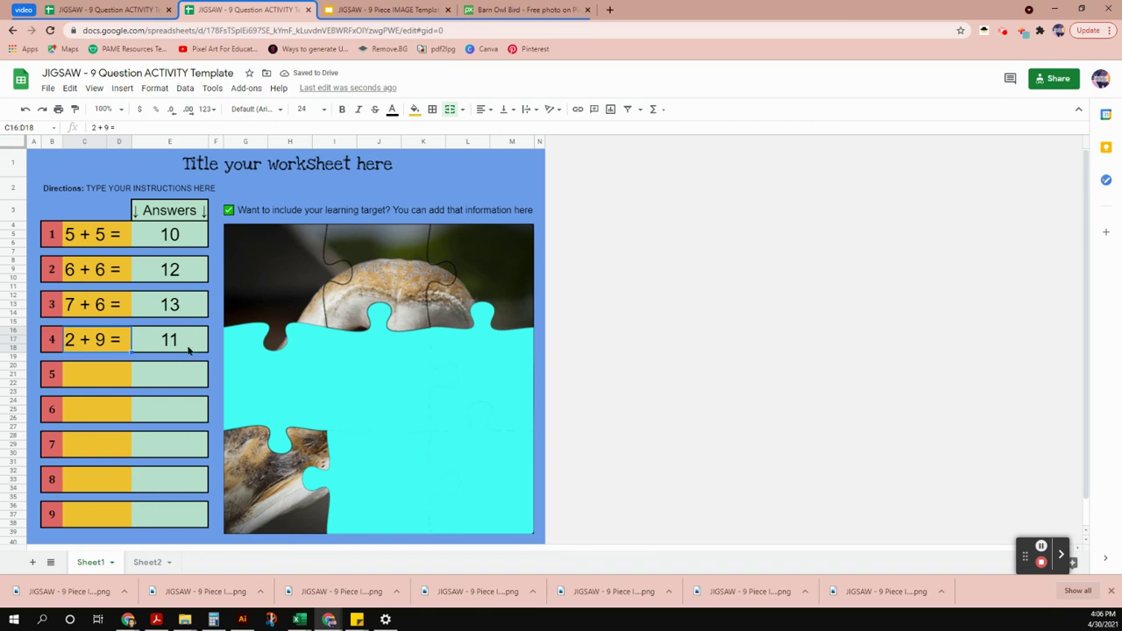
# - Enter "4 + 8 =" with answer 12 as question 5, and "4 + 9 =" with answer 13 as question 6
pyautogui.click(111, 376)
pyautogui.write('4 + 8 =')
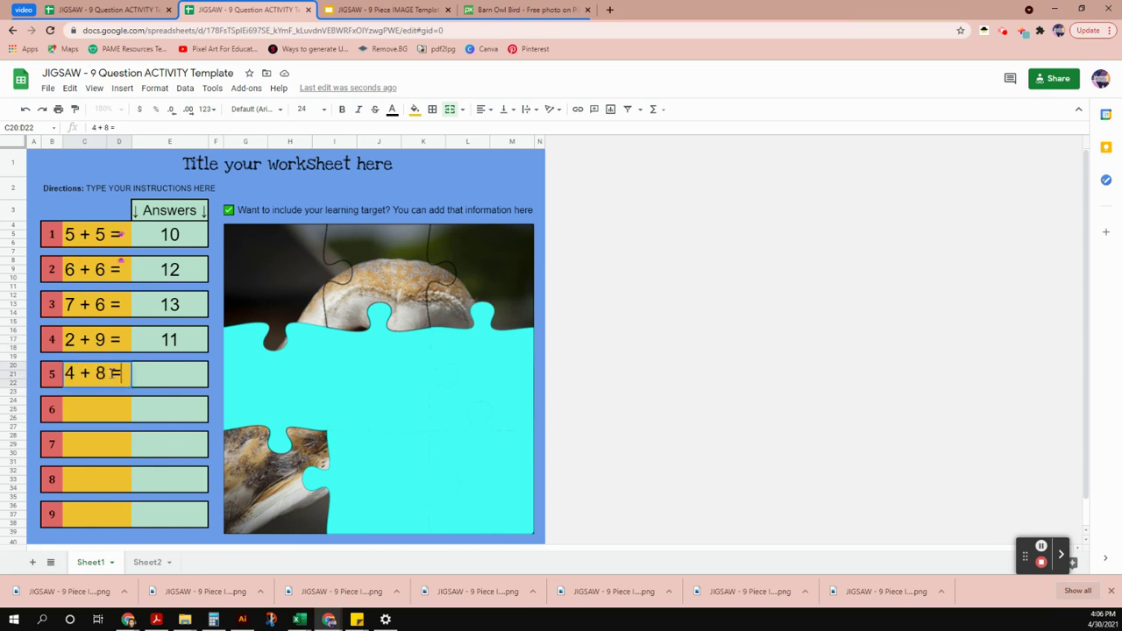
pyautogui.click(114, 375)
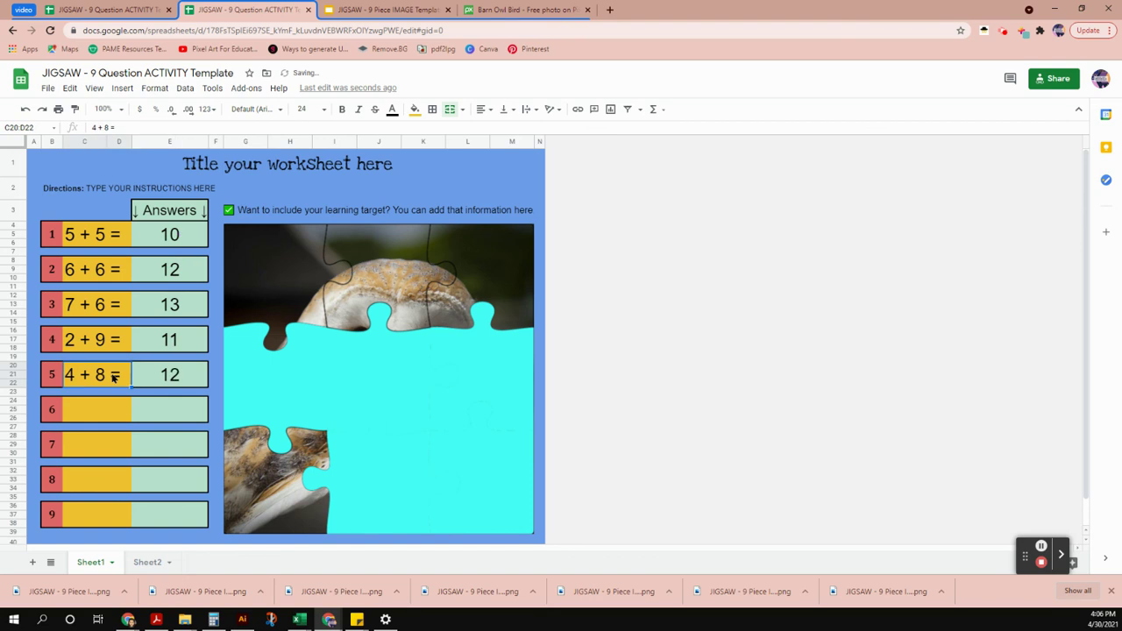
pyautogui.click(119, 409)
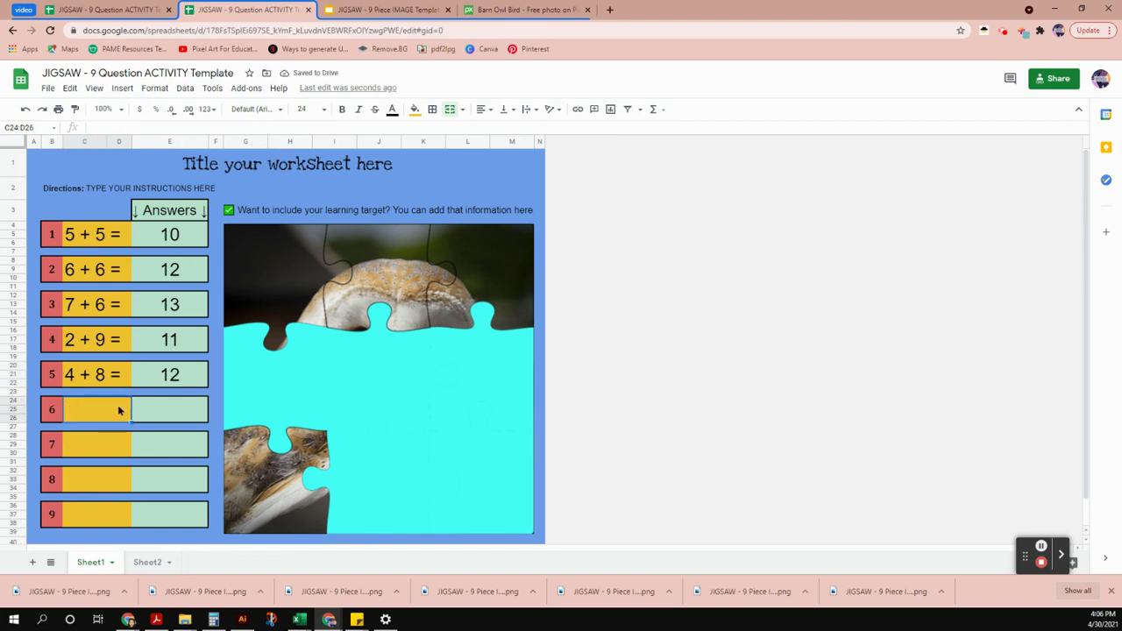
pyautogui.write('4 + 9 =')
pyautogui.press('Tab')
pyautogui.write('13')
pyautogui.click(119, 409)
# - Enter "3 + 7 =" with answer 10 as question 7, and "7 + 9 =" with answer 16 as question 8
pyautogui.click(97, 447)
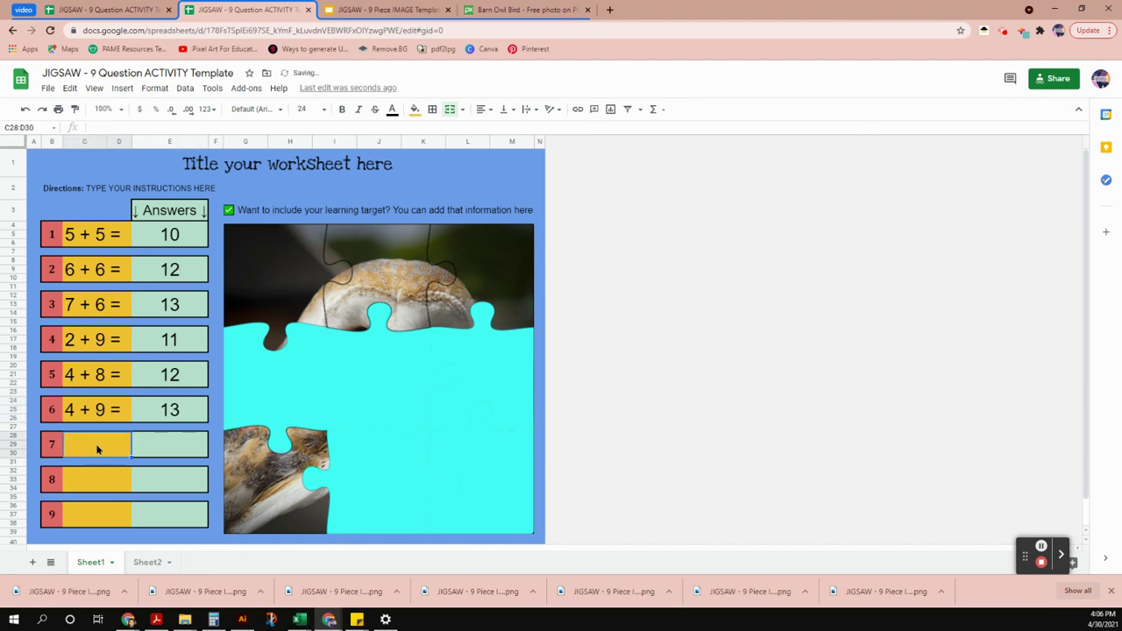
pyautogui.write('3 + 7 =')
pyautogui.press('Tab')
pyautogui.write('10')
pyautogui.click(97, 447)
pyautogui.click(113, 482)
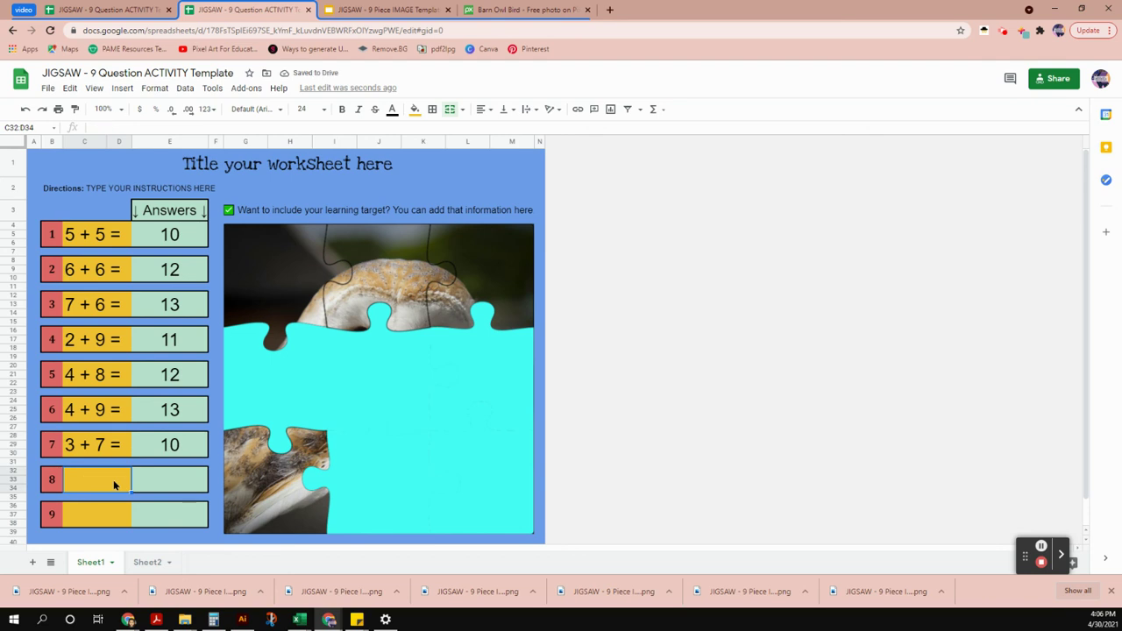
pyautogui.write('7 + 9 =')
pyautogui.press('Return')
pyautogui.click(114, 484)
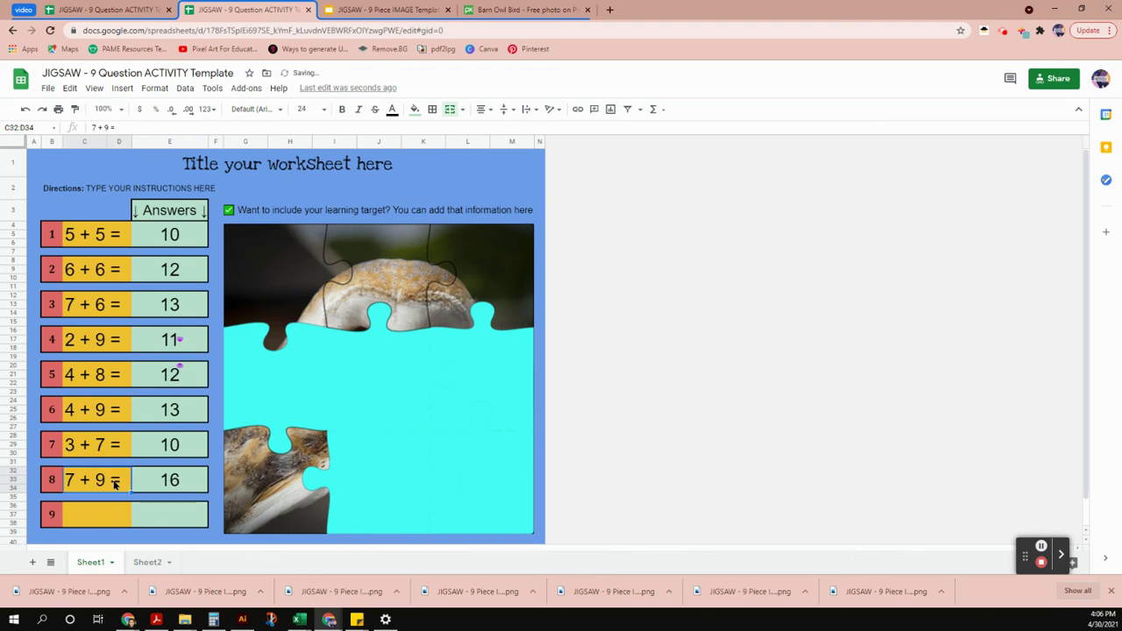
# - Enter "5 + 6 =" as question 9 with the answer 11
pyautogui.click(112, 511)
pyautogui.write('5 + 6 =')
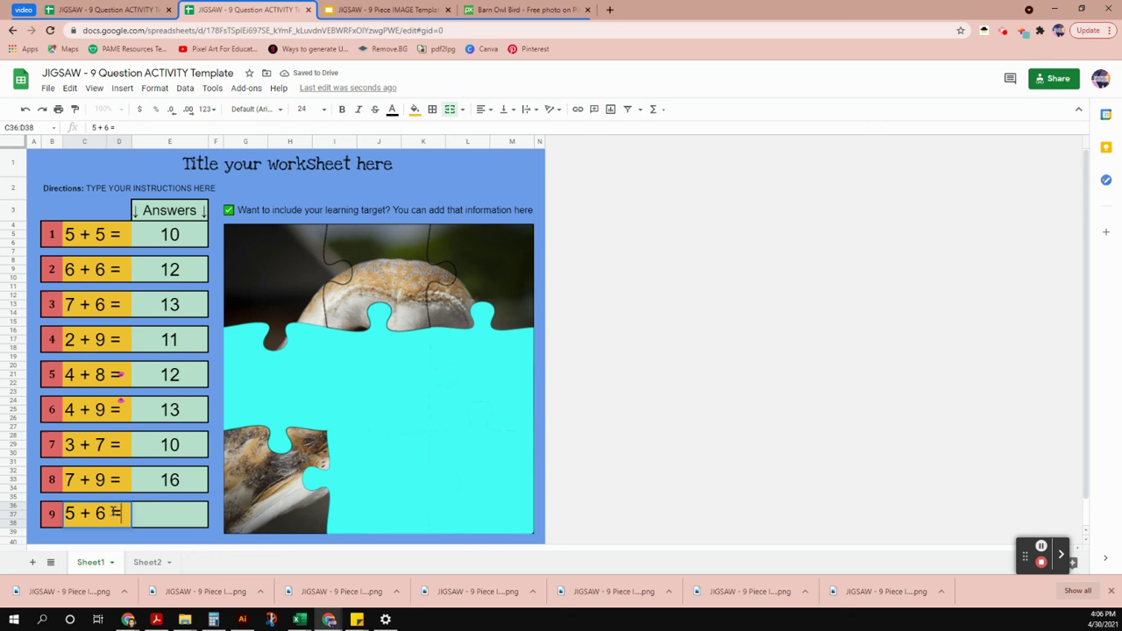
pyautogui.press('Tab')
pyautogui.write('11')
pyautogui.click(114, 515)
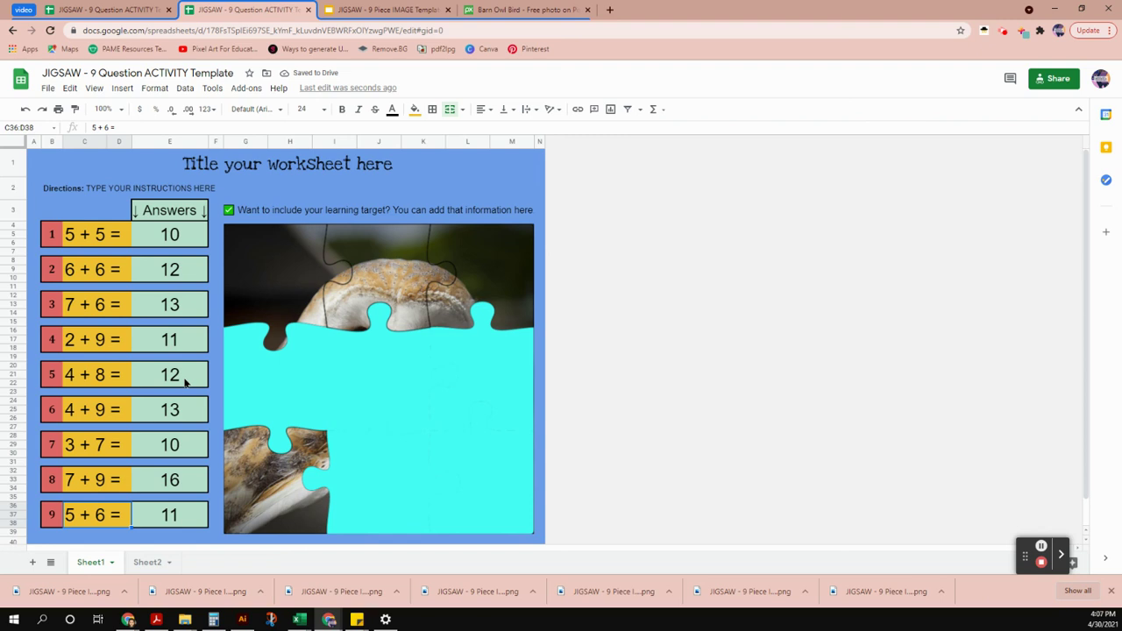
# - Set the Sheet2 answer key for problems 5, 6 and 7 to 12, 13 and 10, and check the puzzle on Sheet1
pyautogui.click(151, 563)
pyautogui.write('12')
pyautogui.press('Return')
pyautogui.write('13')
pyautogui.press('Return')
pyautogui.write('10')
pyautogui.press('Return')
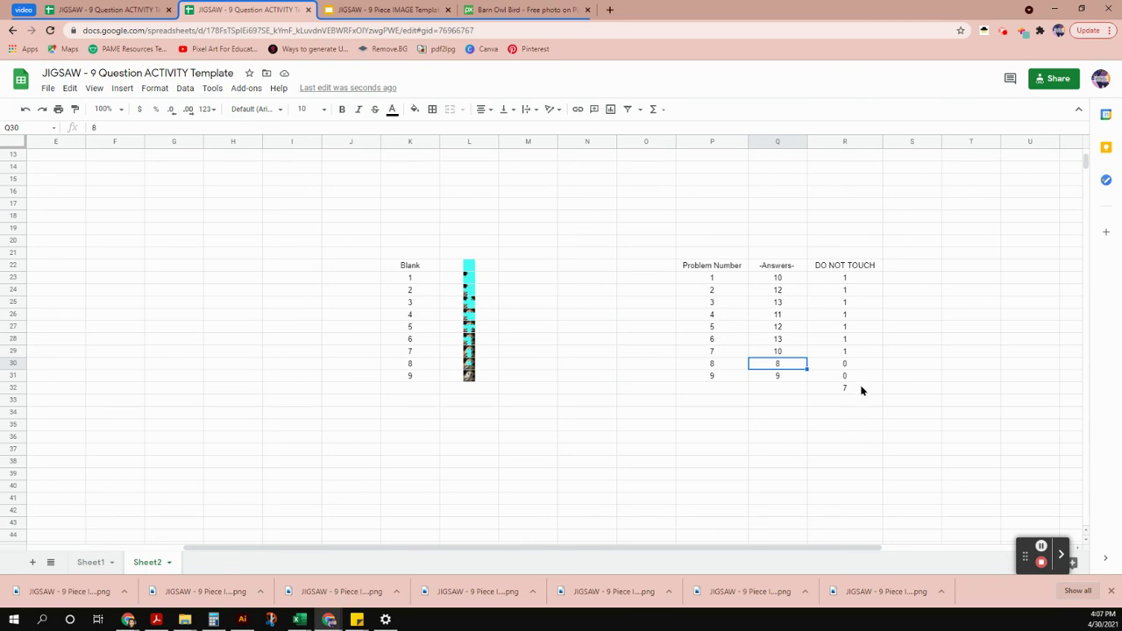
pyautogui.click(88, 562)
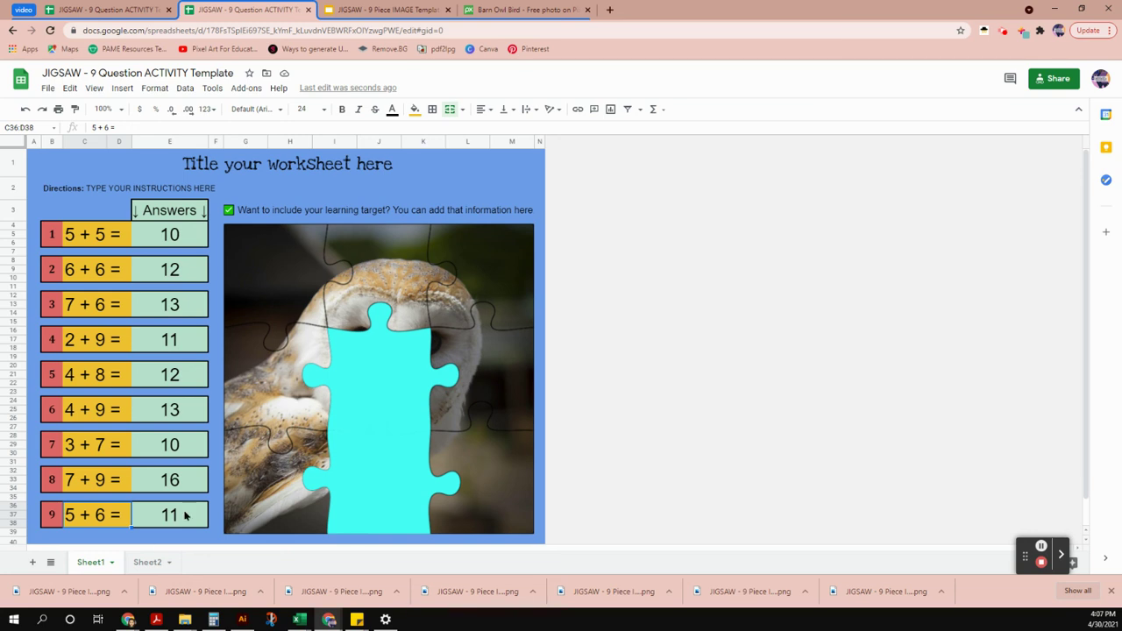
# - Set the Sheet2 answer key for problems 8 and 9 to 16 and 11, and check the puzzle on Sheet1
pyautogui.click(147, 562)
pyautogui.write('16')
pyautogui.press('Return')
pyautogui.write('11')
pyautogui.press('Return')
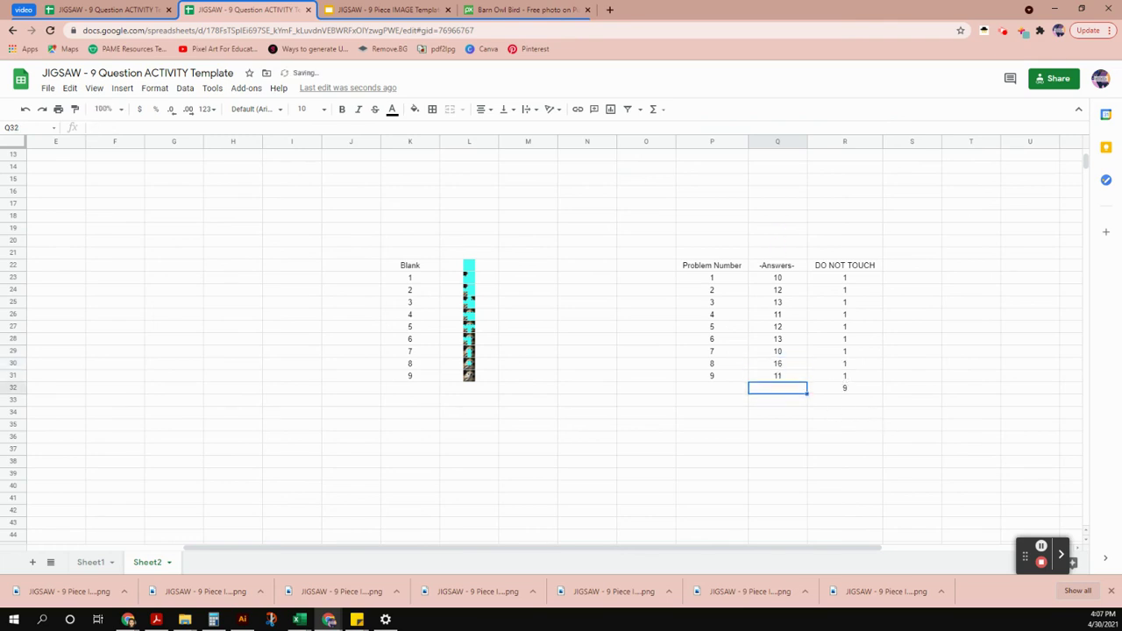
pyautogui.click(92, 561)
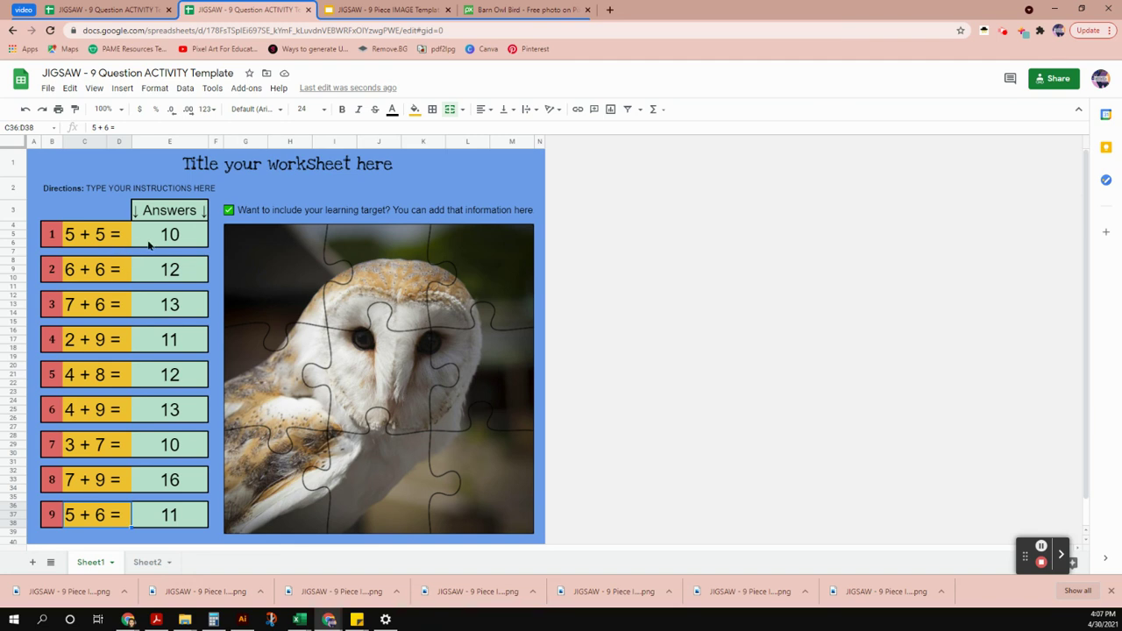
# - Review the completed answer key on Sheet2 and the directions and title cells on Sheet1
pyautogui.click(147, 562)
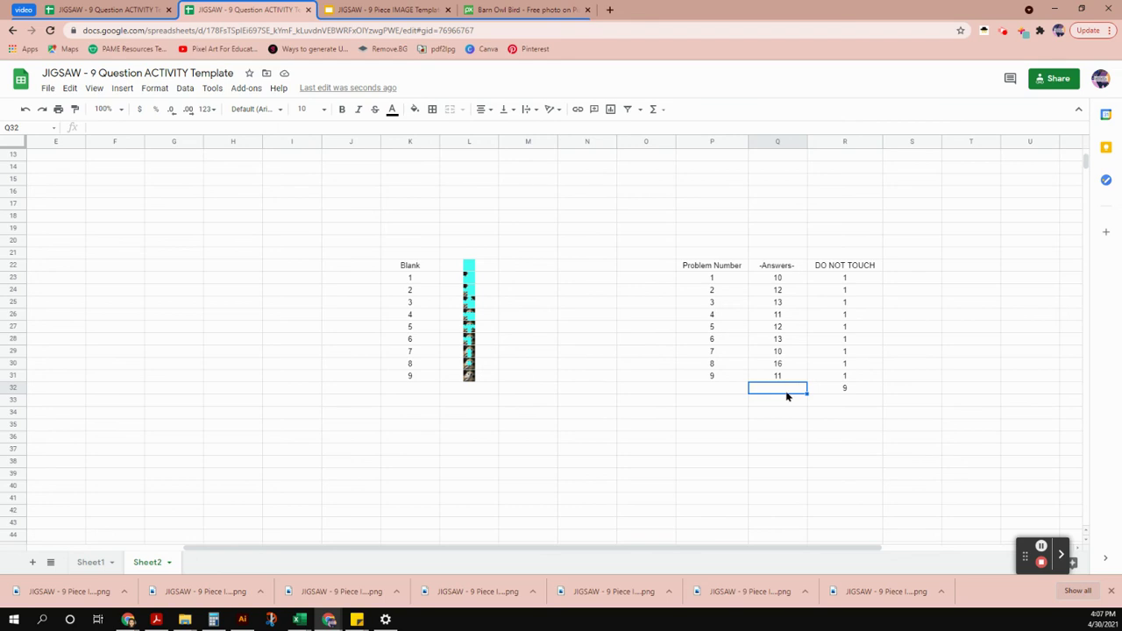
pyautogui.click(91, 563)
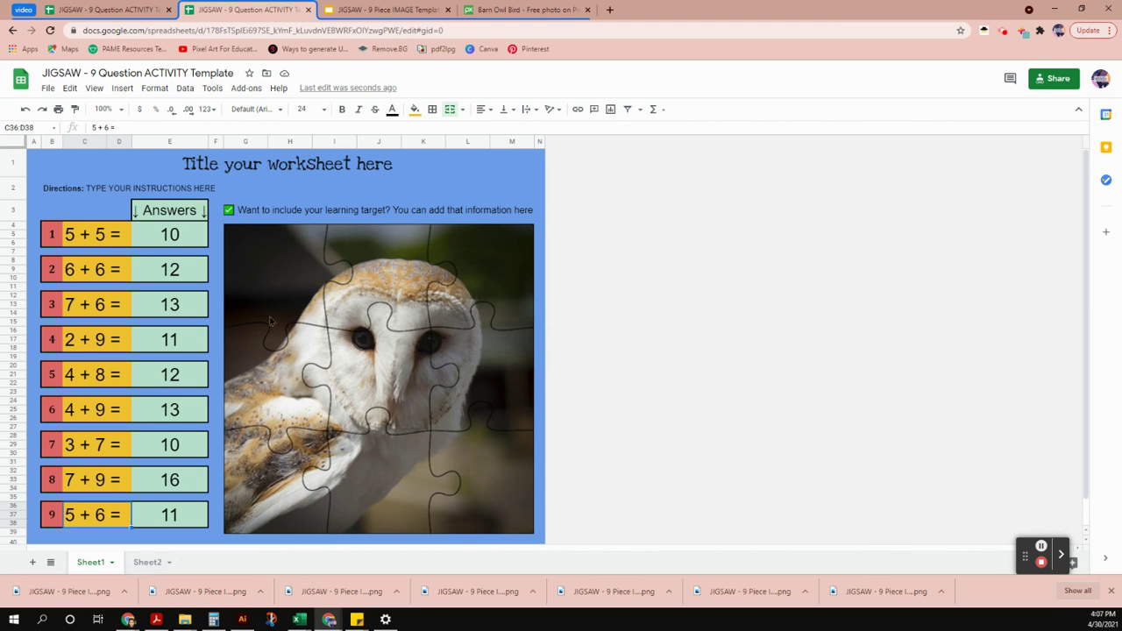
pyautogui.click(67, 190)
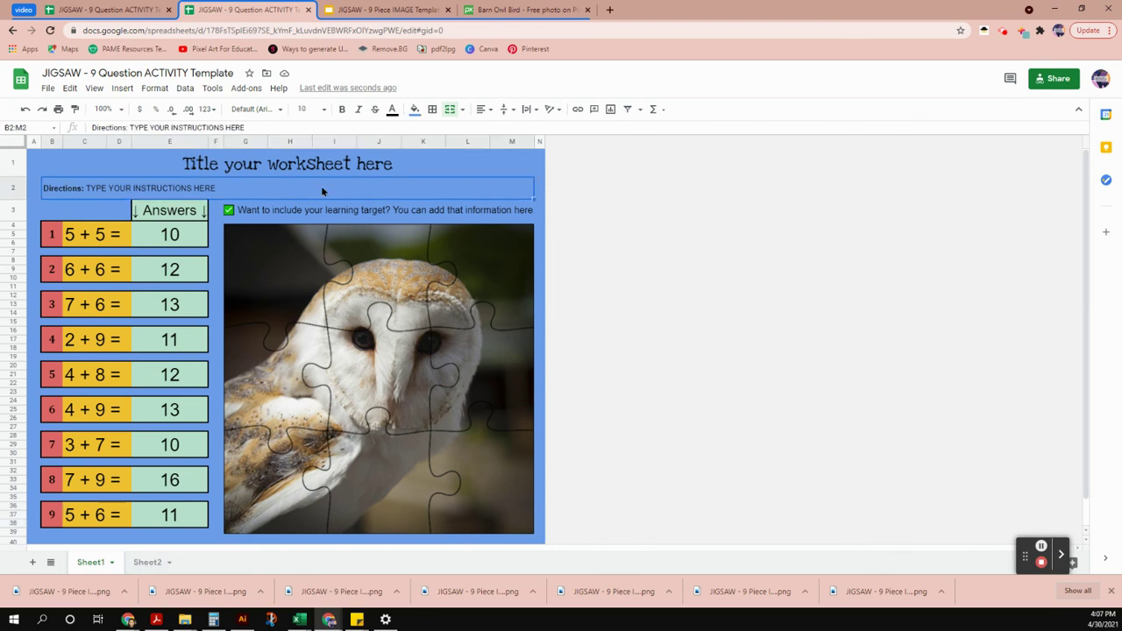
pyautogui.click(221, 164)
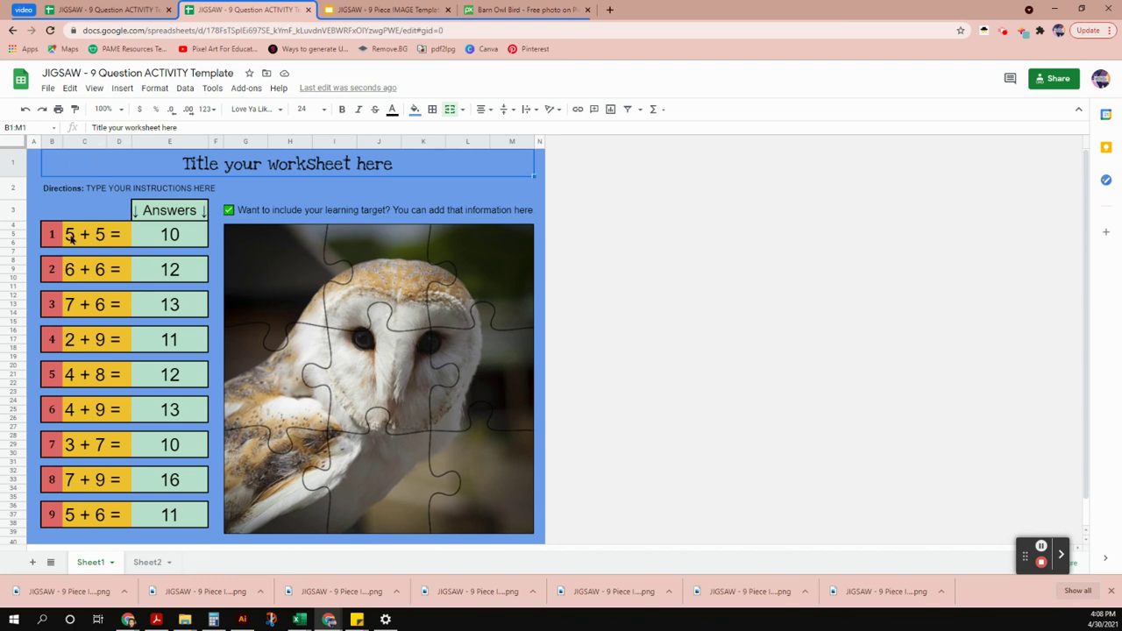
# - Fill rows 1 to 3 of Sheet1 with dark brown and make their text white
pyautogui.moveTo(14, 163); pyautogui.dragTo(15, 180)
pyautogui.click(14, 159)
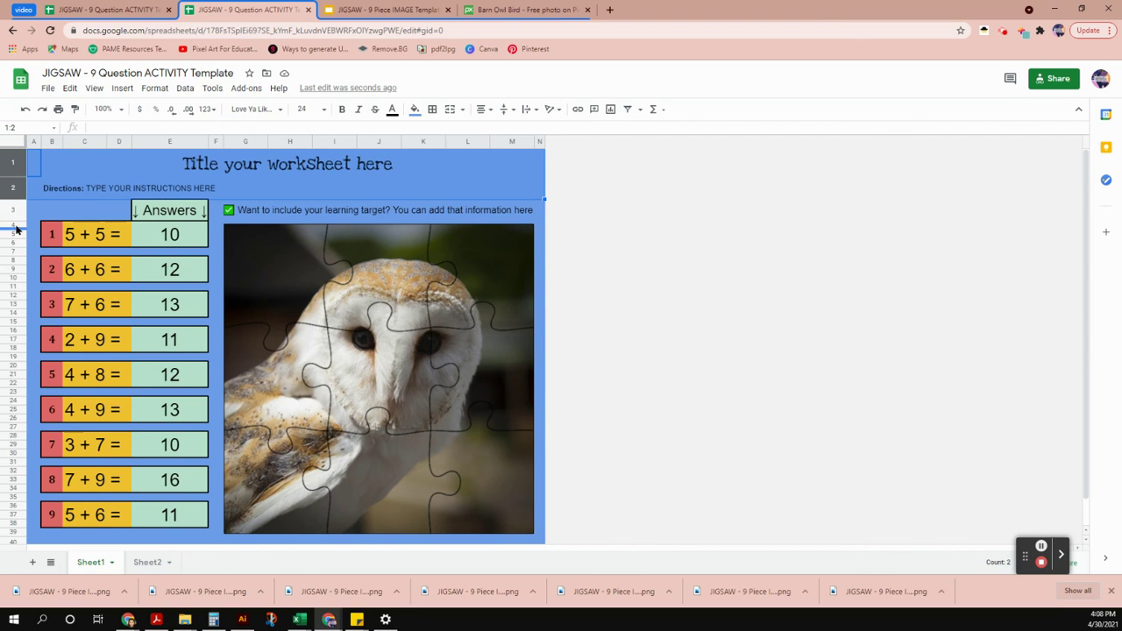
pyautogui.moveTo(16, 211); pyautogui.dragTo(10, 164)
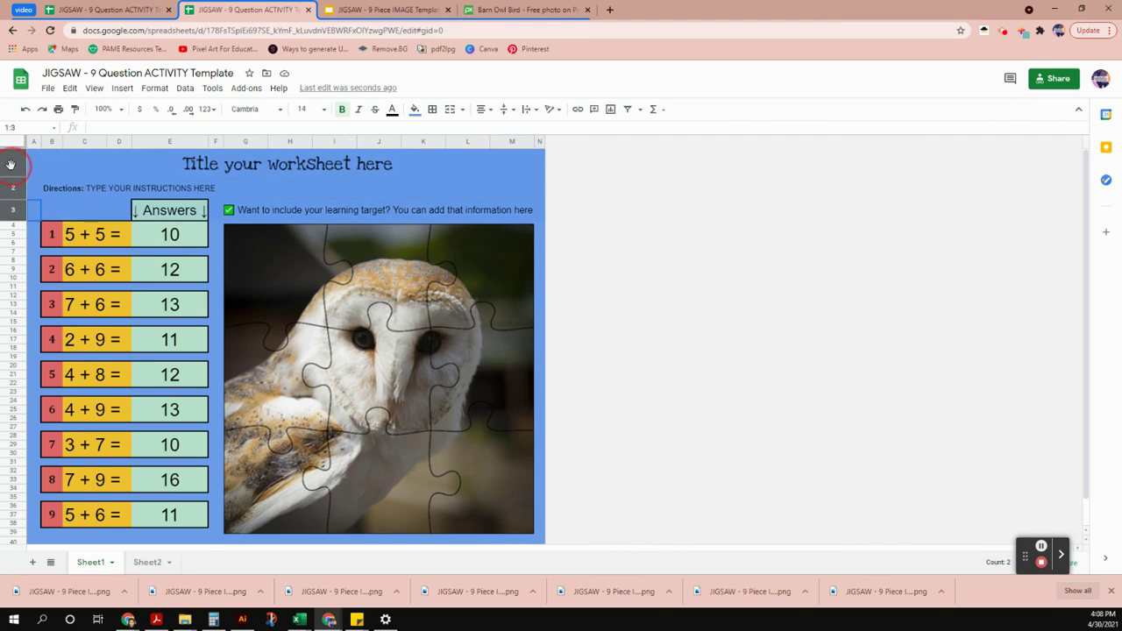
pyautogui.click(415, 108)
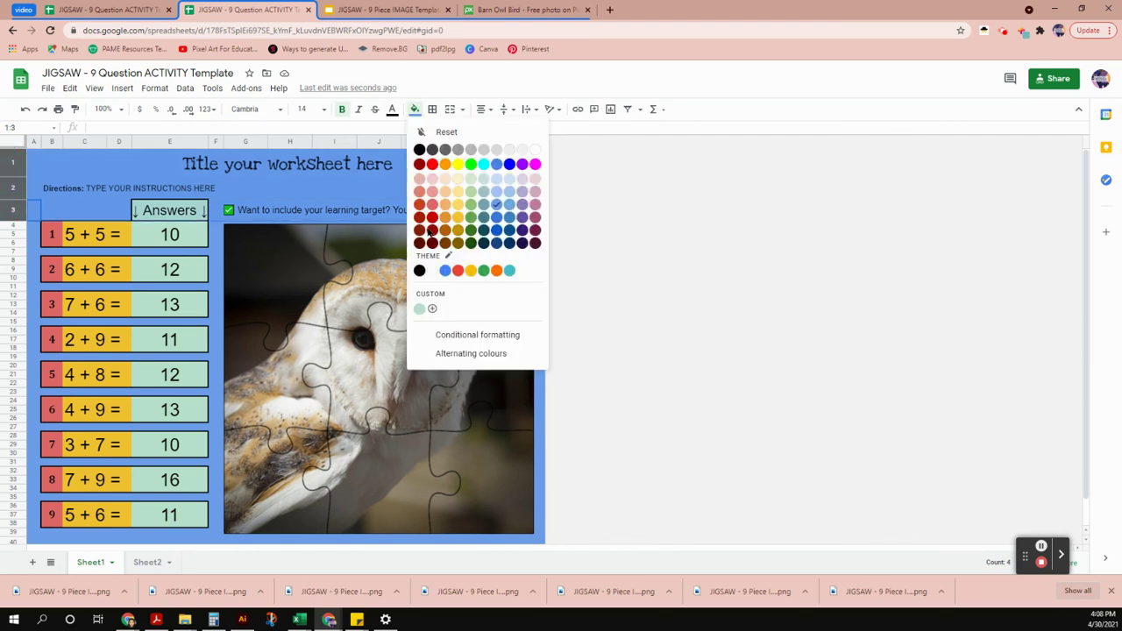
pyautogui.click(448, 245)
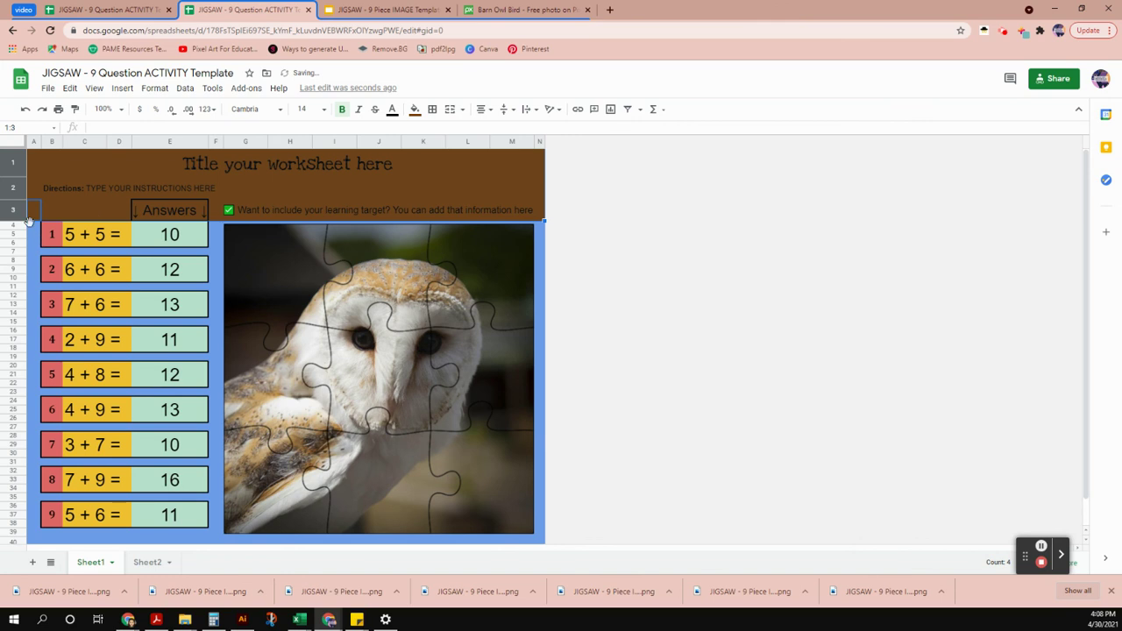
pyautogui.click(392, 109)
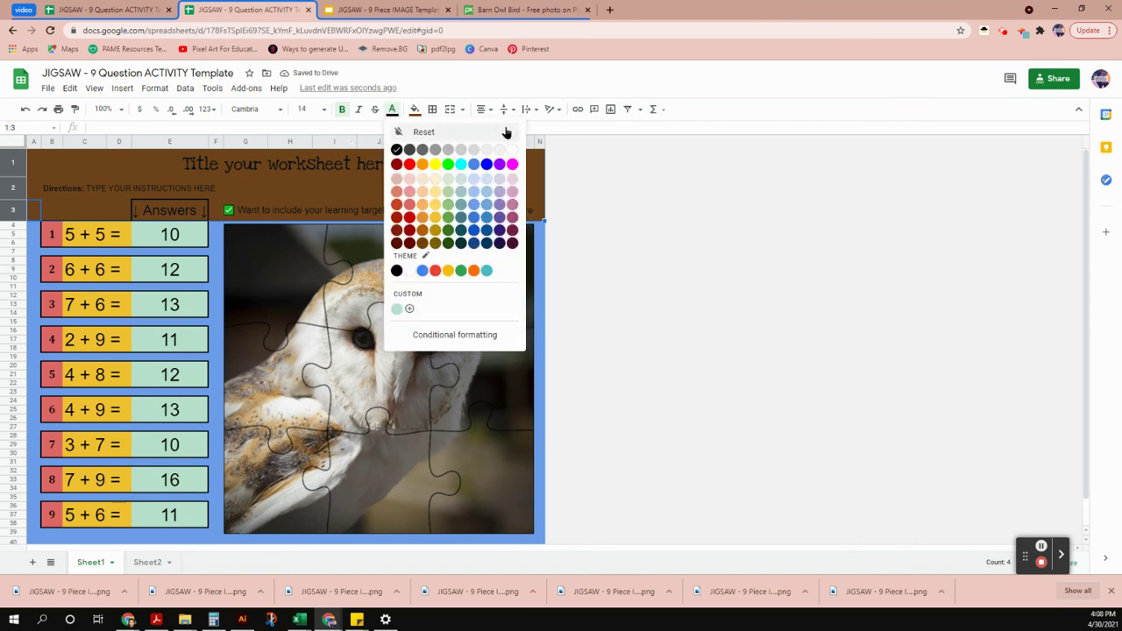
pyautogui.click(513, 151)
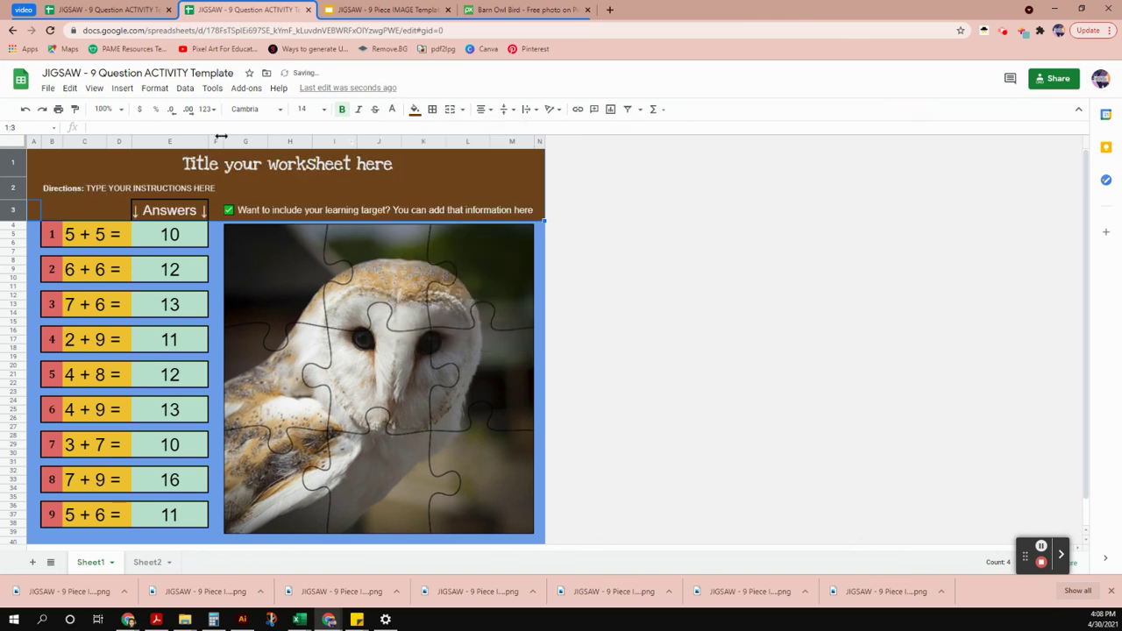
# - Fill columns F to N around the puzzle picture with the same dark brown
pyautogui.moveTo(216, 143); pyautogui.dragTo(548, 138)
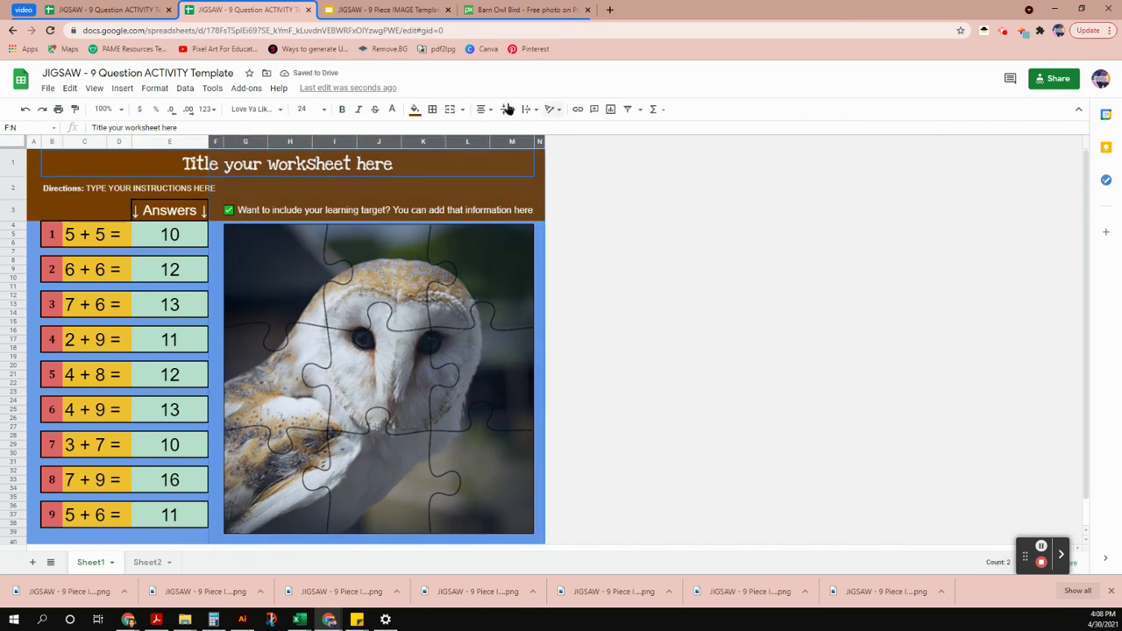
pyautogui.click(413, 111)
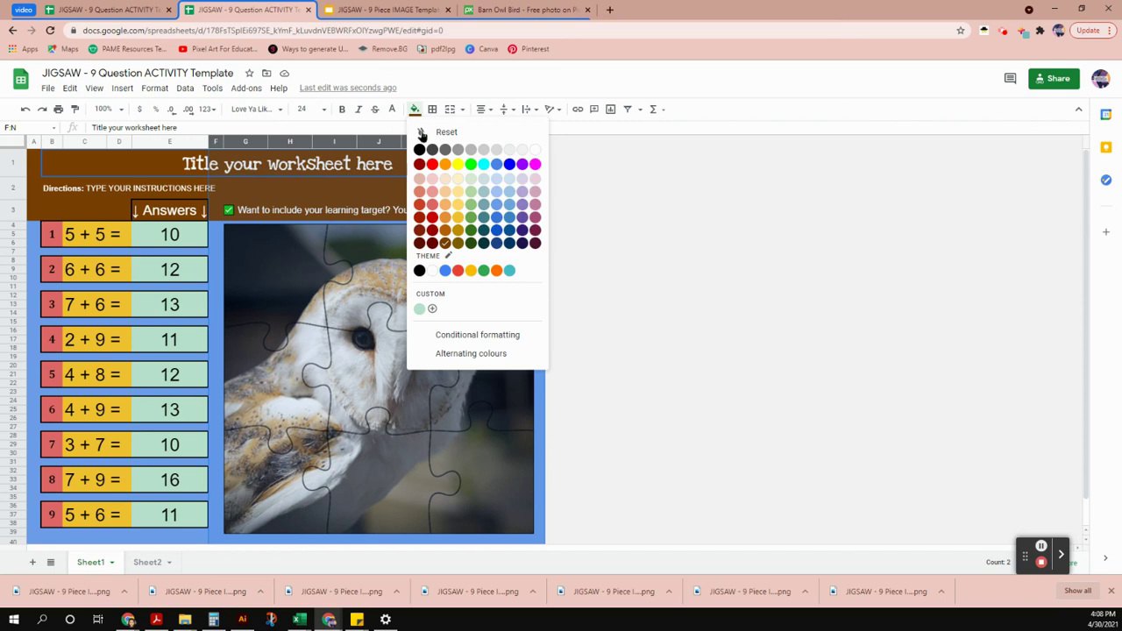
pyautogui.click(444, 244)
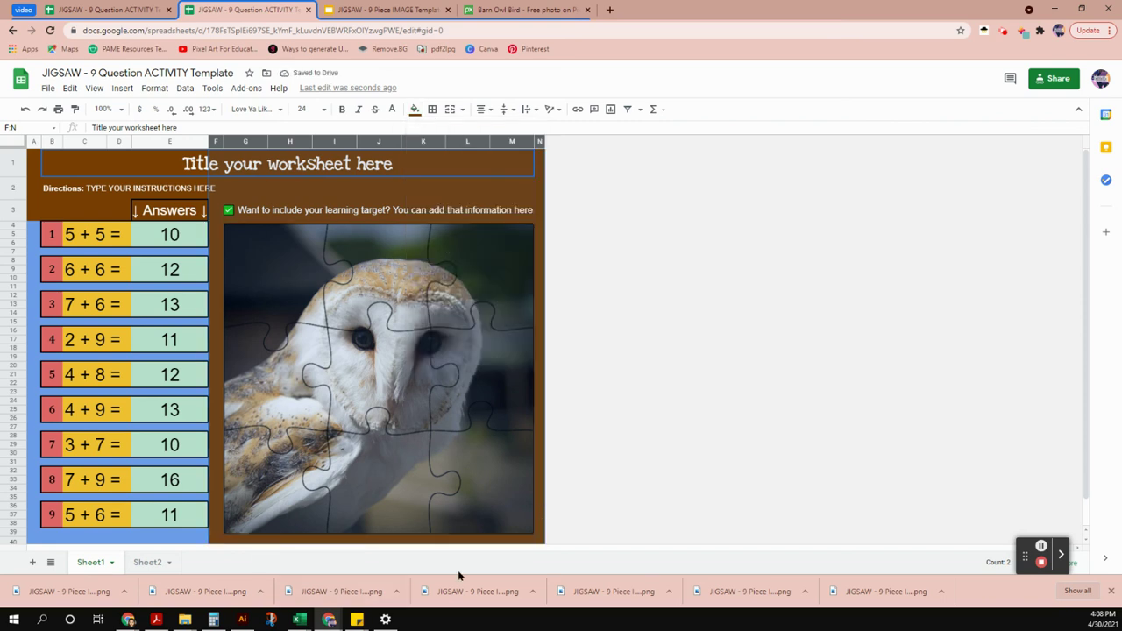
# - Try filling columns A to D with dark brown, and undo that fill
pyautogui.click(34, 141)
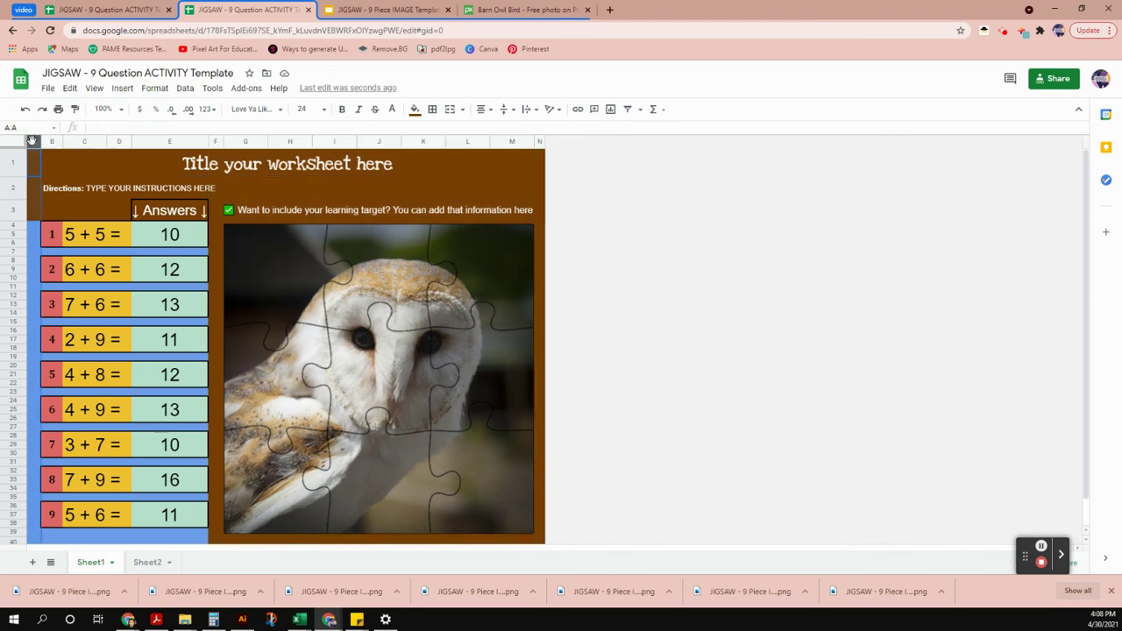
pyautogui.click(119, 141)
pyautogui.keyDown('shift'); pyautogui.click(33, 141); pyautogui.keyUp('shift')
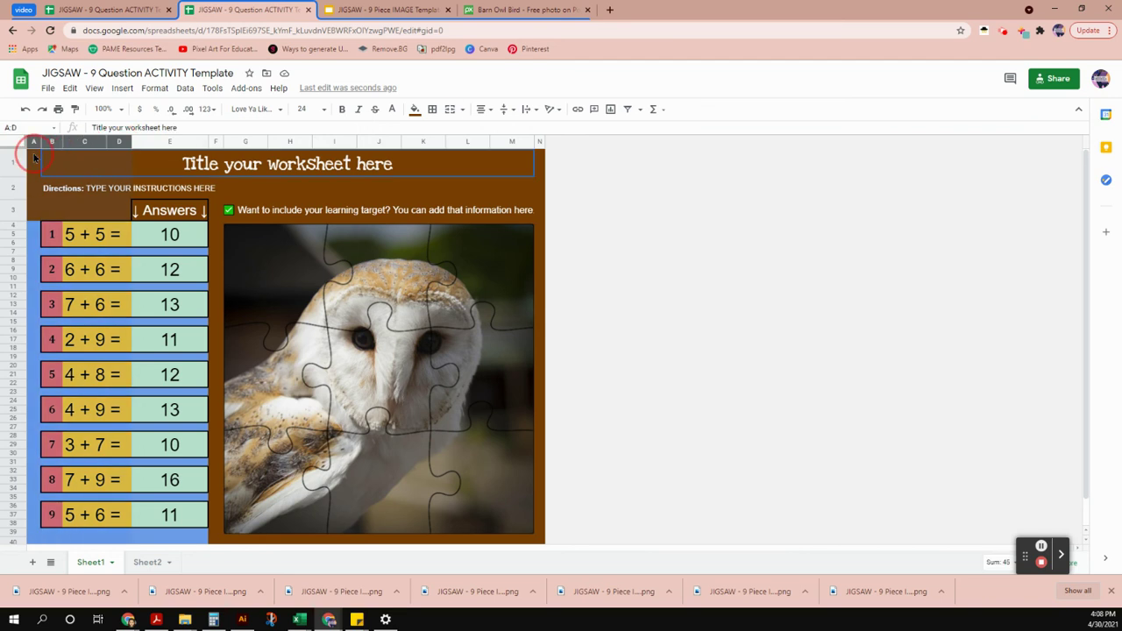
pyautogui.click(414, 109)
pyautogui.click(446, 244)
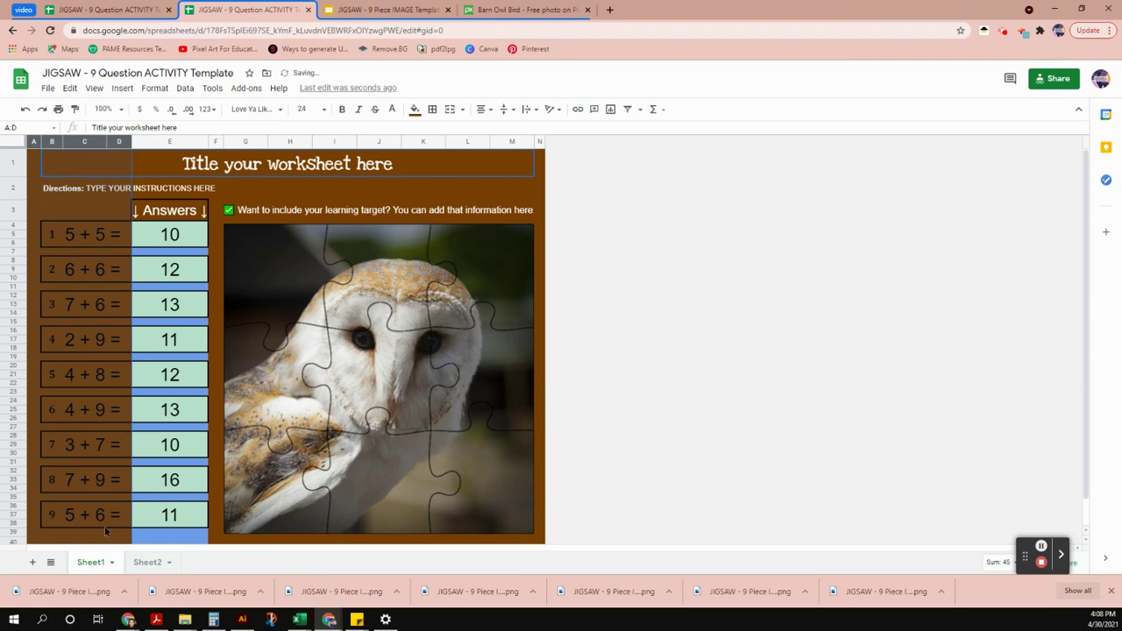
pyautogui.hotkey('ctrl', 'z')
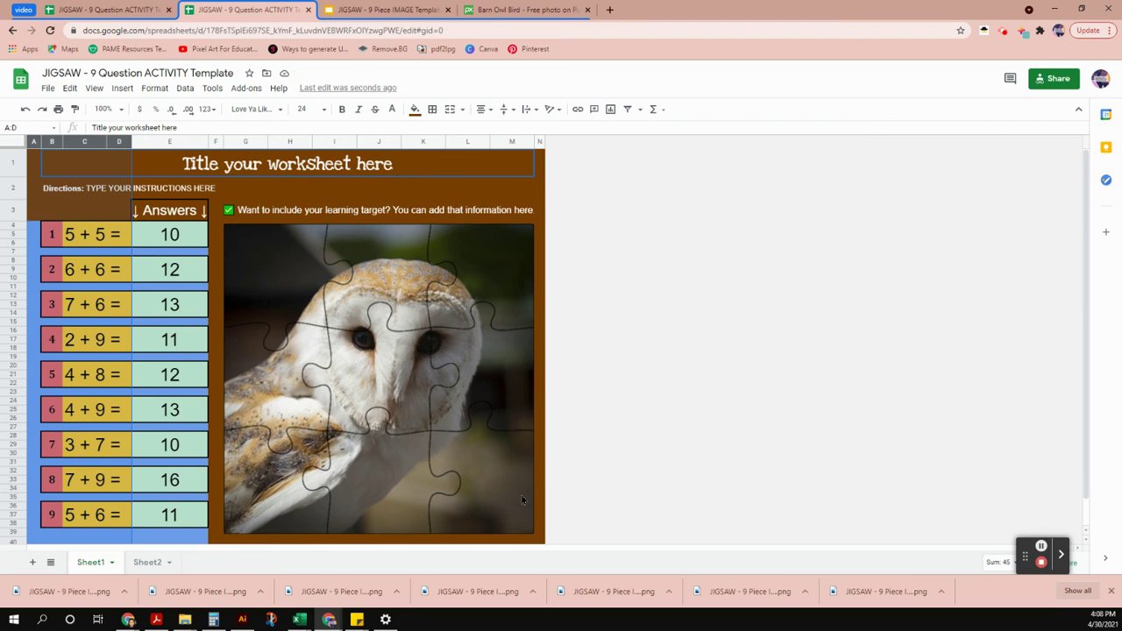
# - Hide column L, which holds the puzzle images, on Sheet2
pyautogui.click(147, 562)
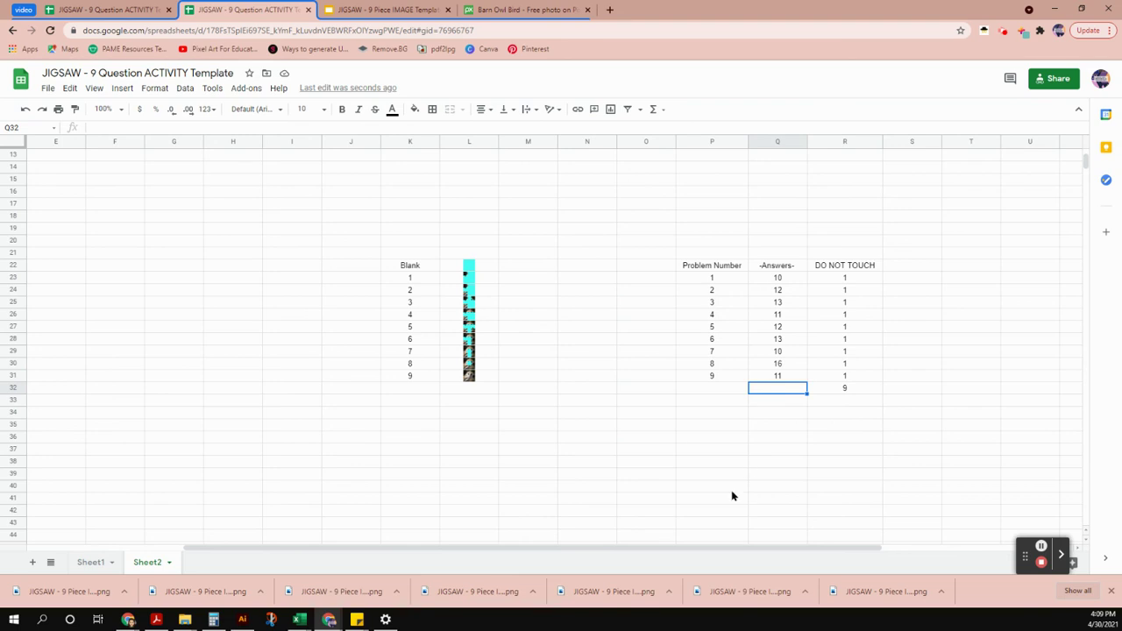
pyautogui.click(469, 142)
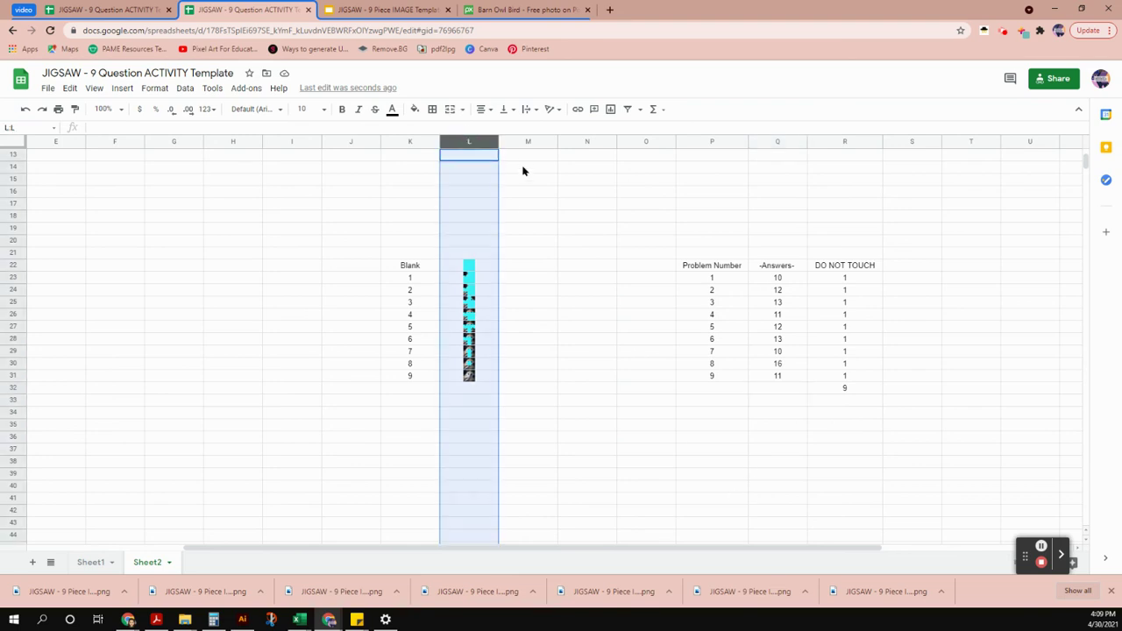
pyautogui.moveTo(469, 142)
pyautogui.click(469, 143)
pyautogui.rightClick(469, 143)
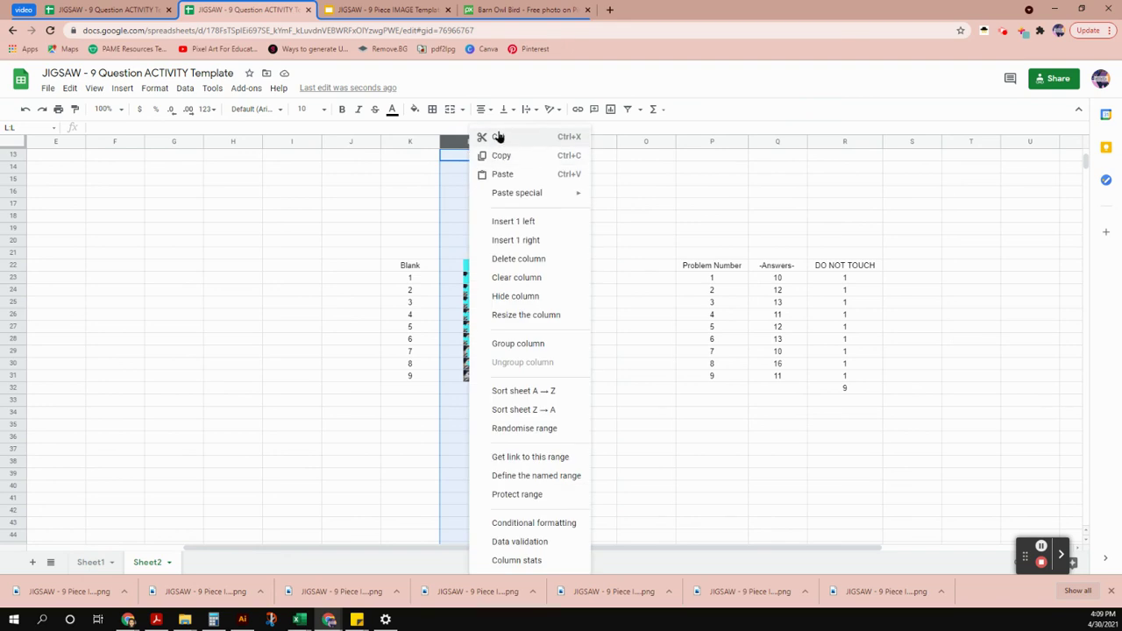
pyautogui.click(514, 296)
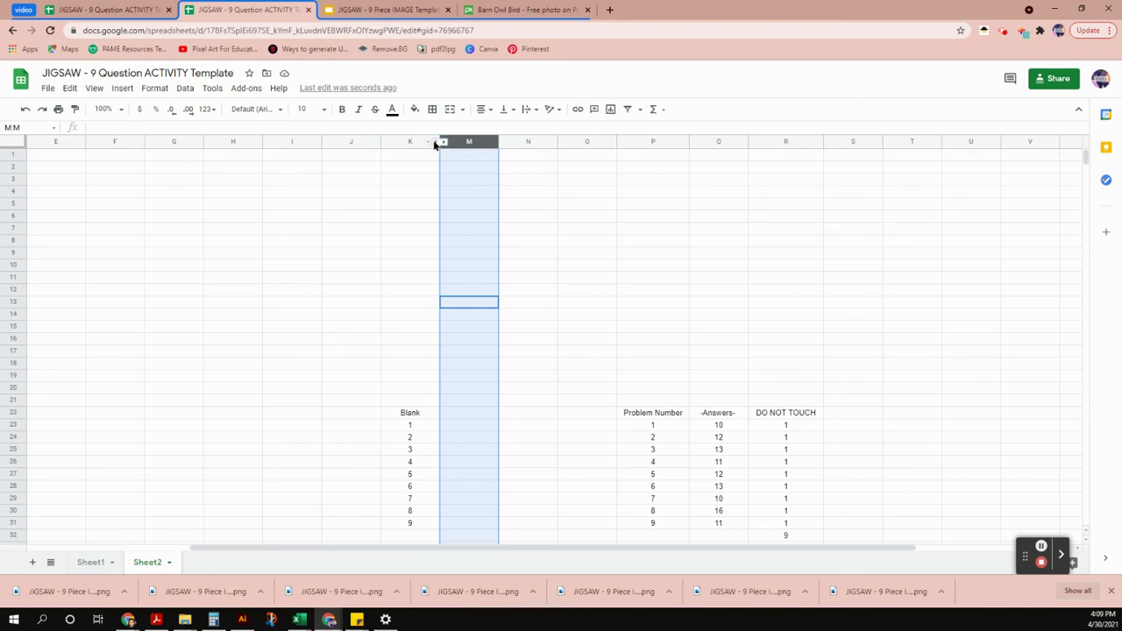
# - Bring back the hidden image column L on Sheet2 and hide it again
pyautogui.click(435, 144)
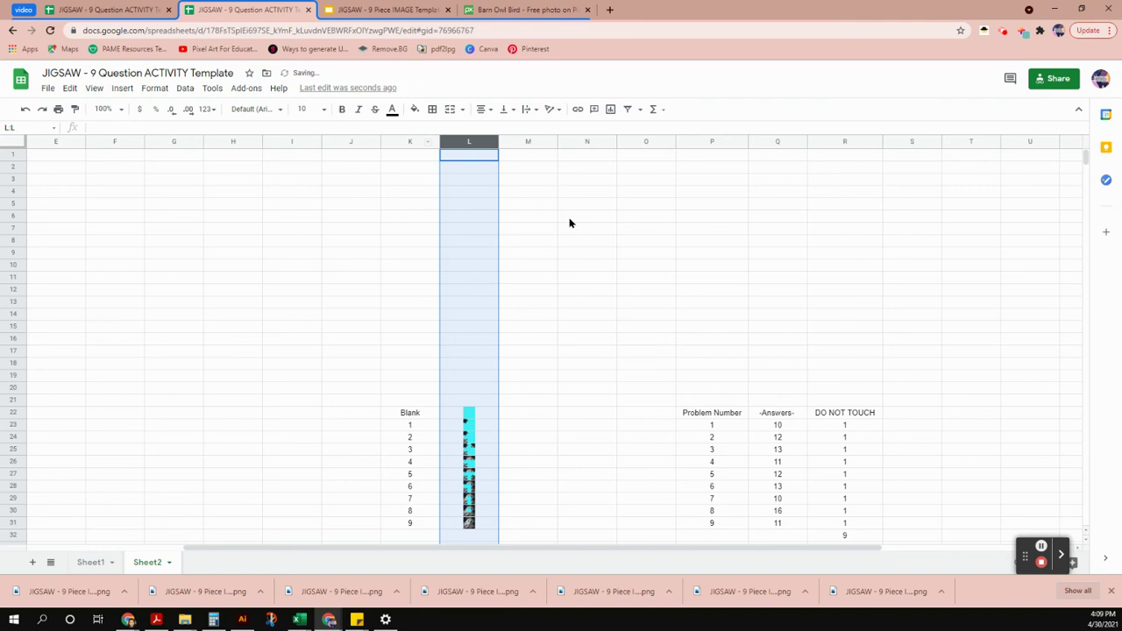
pyautogui.rightClick(466, 150)
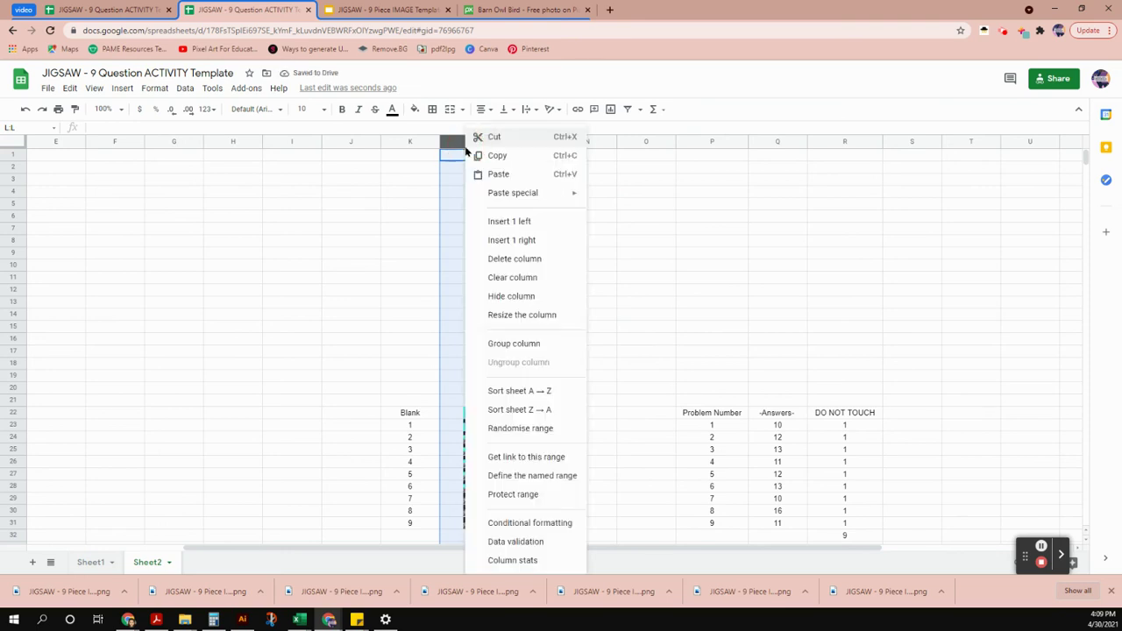
pyautogui.click(522, 297)
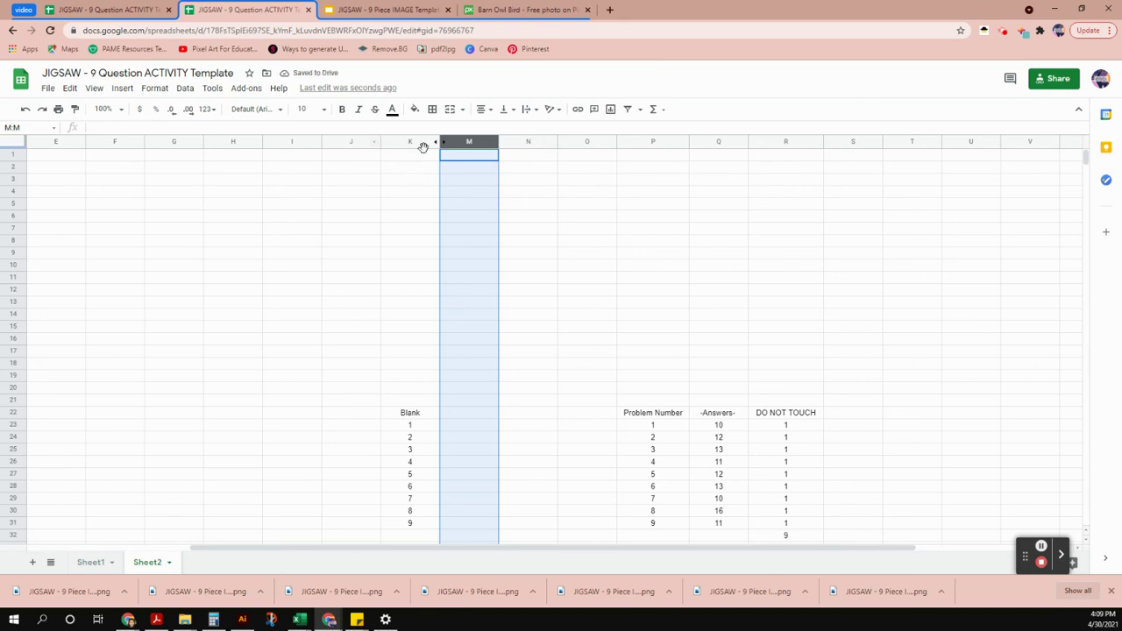
# - Unhide the column between K and M on Sheet2, and undo the unhiding
pyautogui.moveTo(407, 142); pyautogui.dragTo(473, 139)
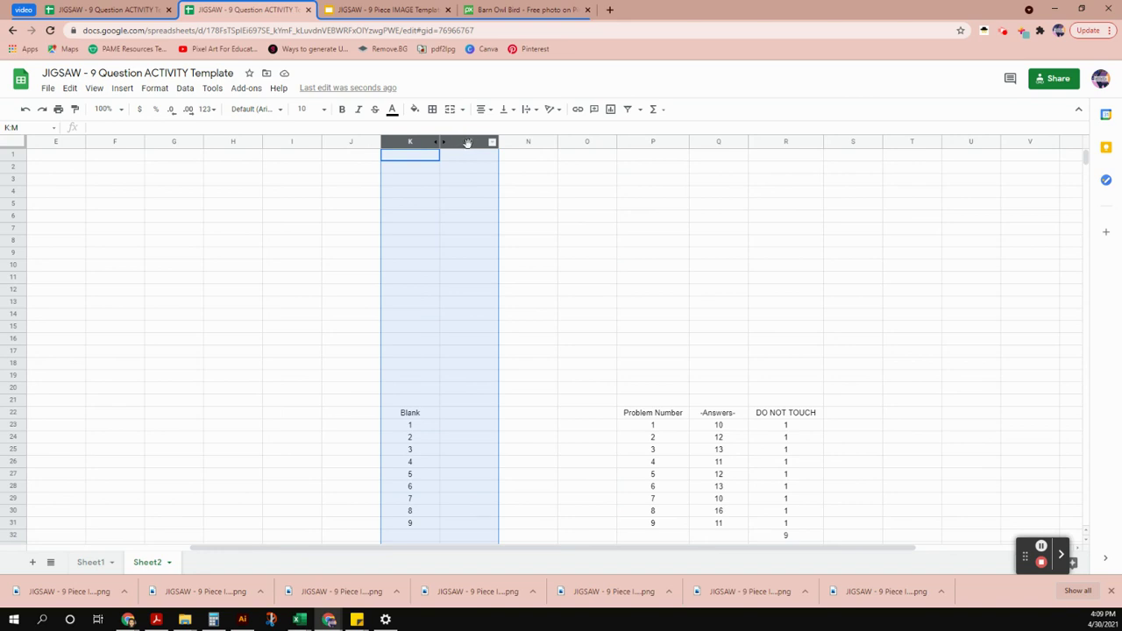
pyautogui.rightClick(465, 142)
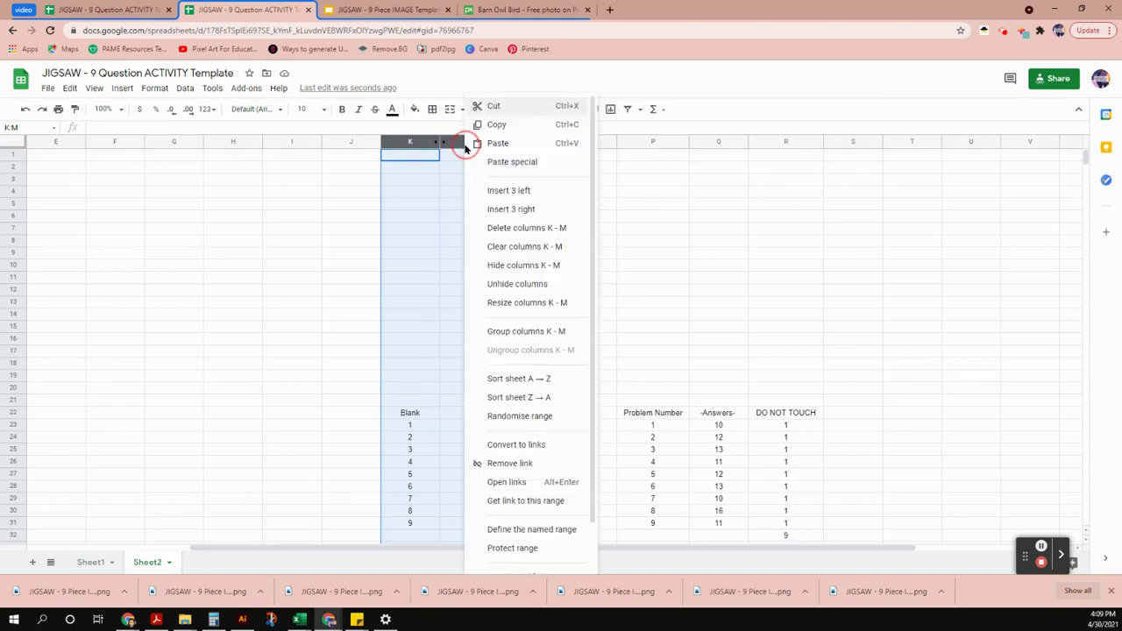
pyautogui.click(500, 286)
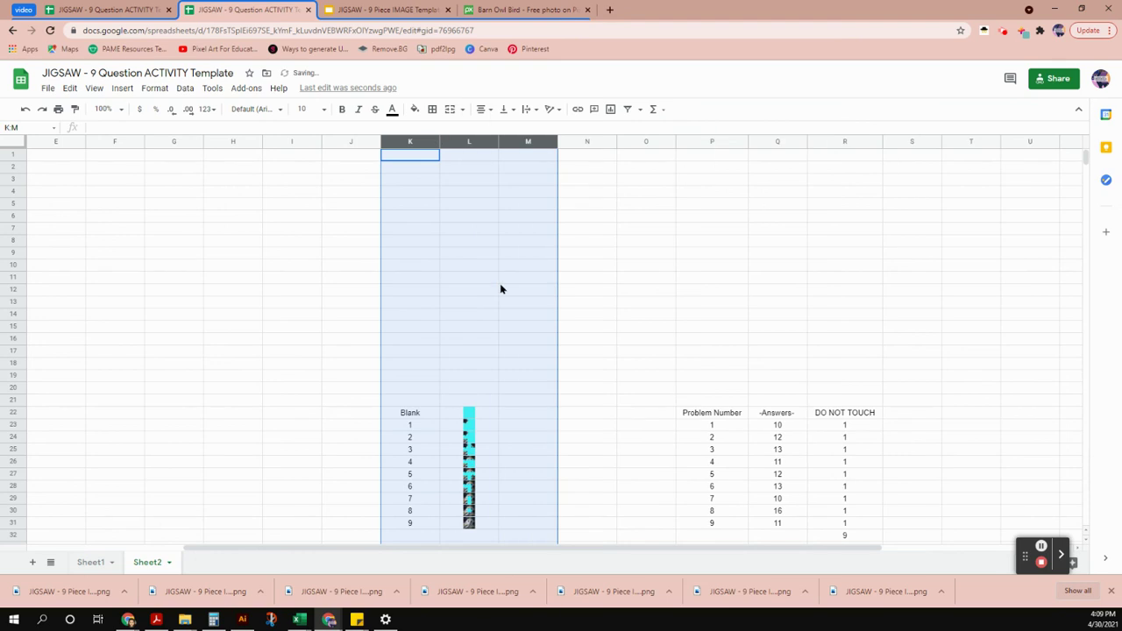
pyautogui.hotkey('ctrl', 'z')
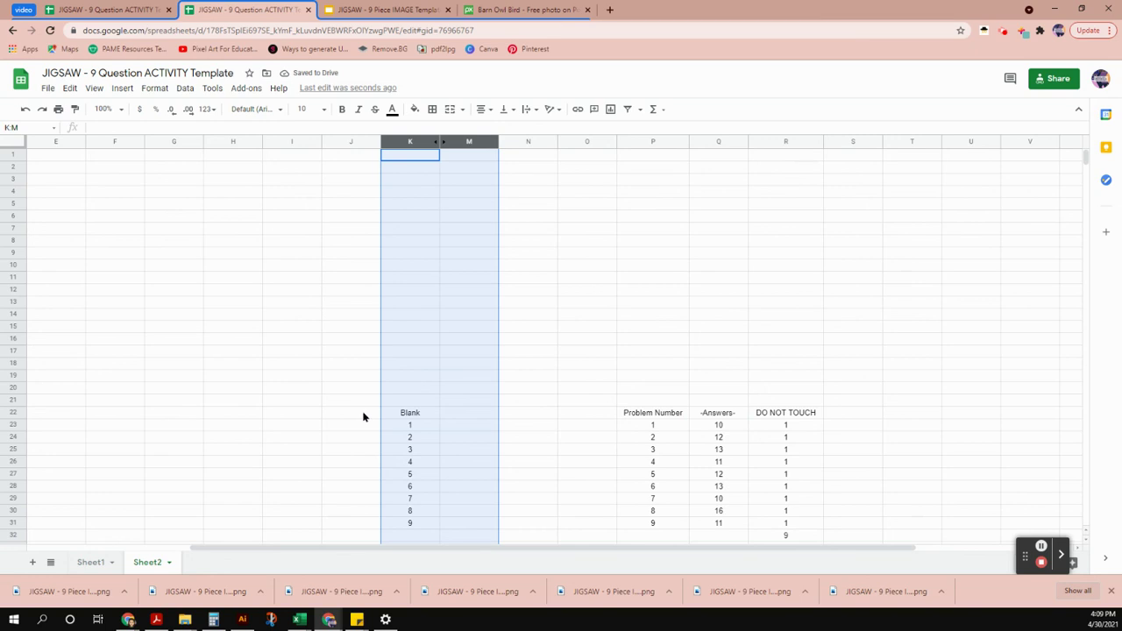
# - Set the text colour of the entire Sheet2 to white so the answer key blends into the background
pyautogui.moveTo(388, 414); pyautogui.dragTo(806, 535)
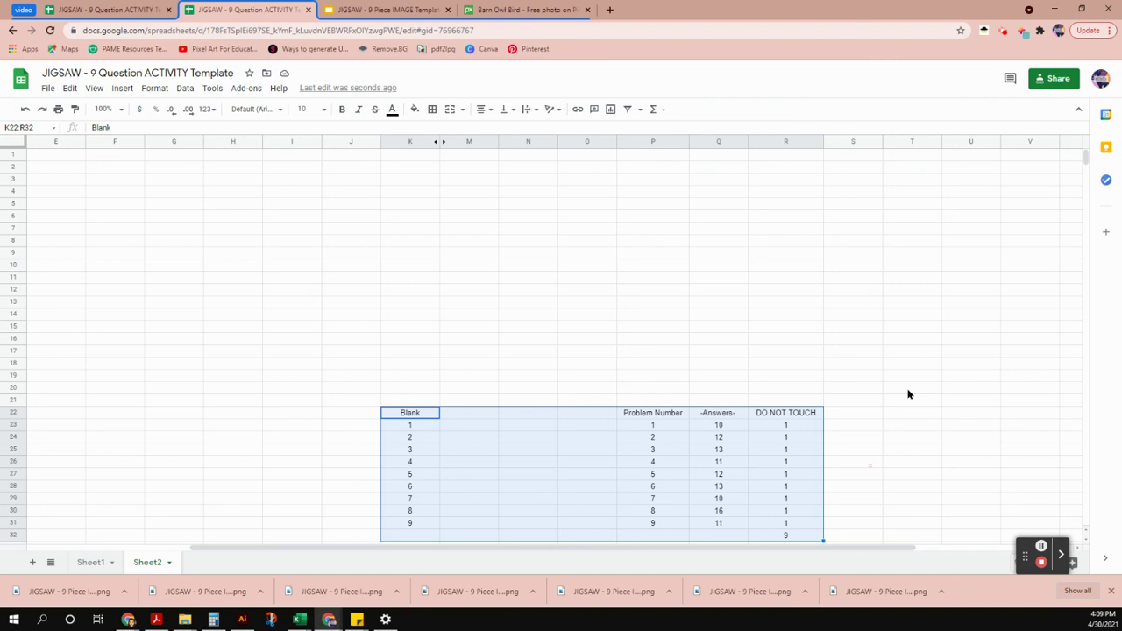
pyautogui.click(10, 144)
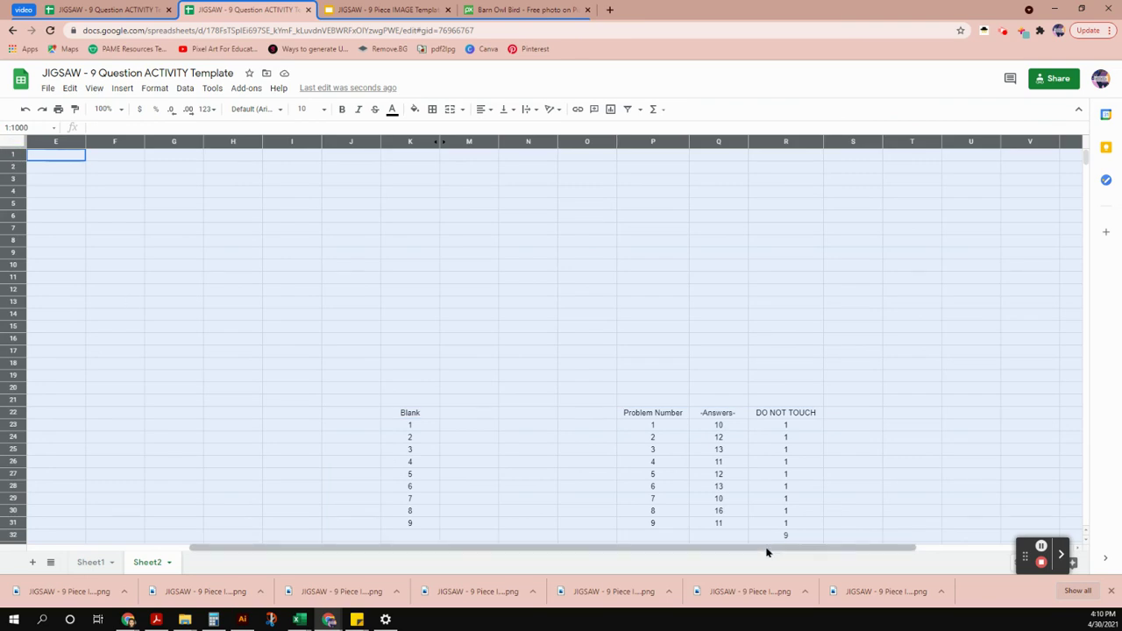
pyautogui.moveTo(766, 549); pyautogui.dragTo(481, 570)
pyautogui.click(11, 144)
pyautogui.click(78, 211)
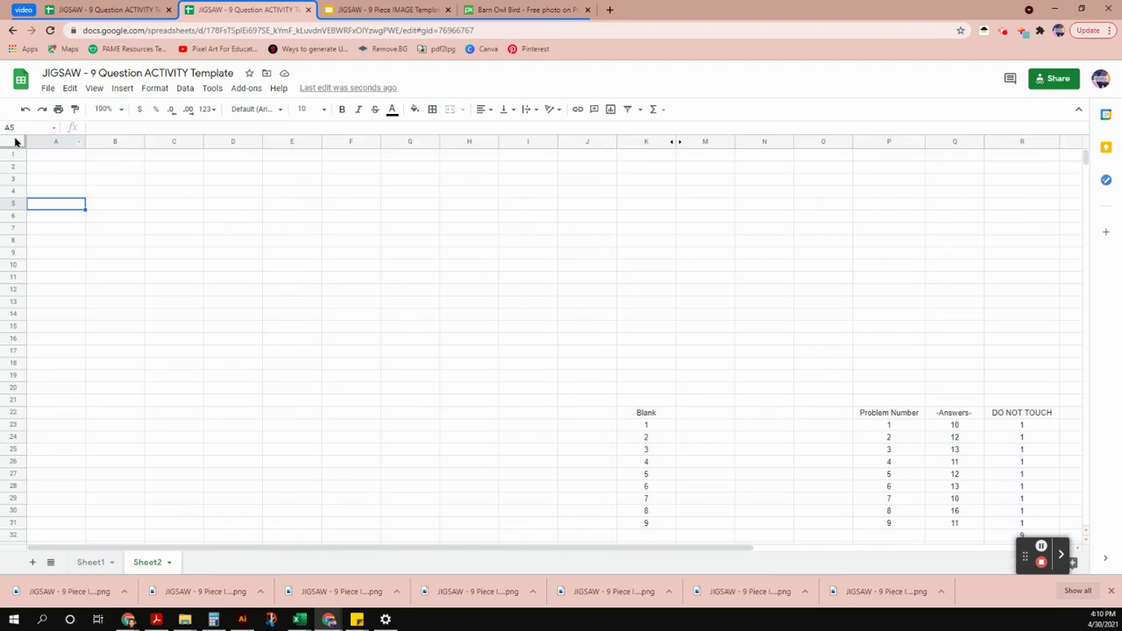
pyautogui.click(11, 145)
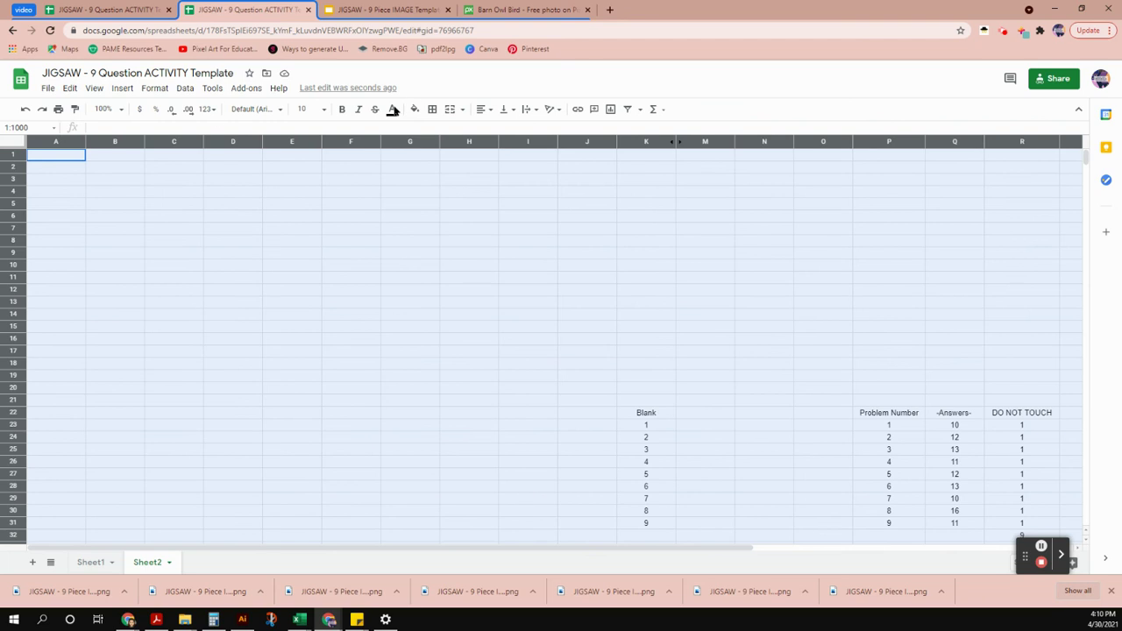
pyautogui.click(392, 110)
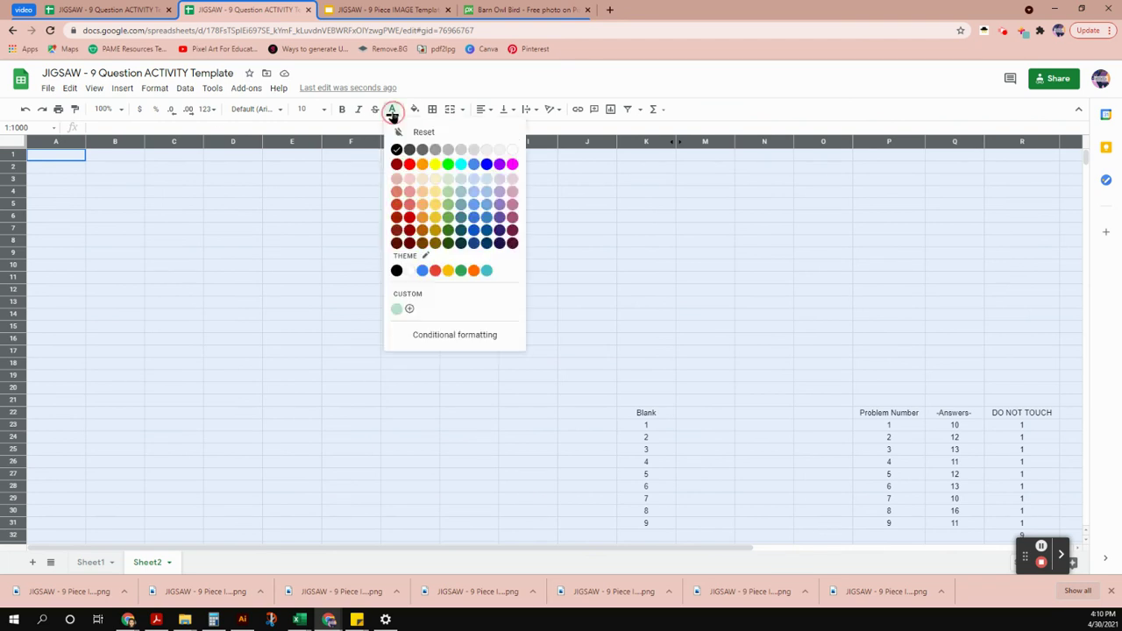
pyautogui.click(513, 150)
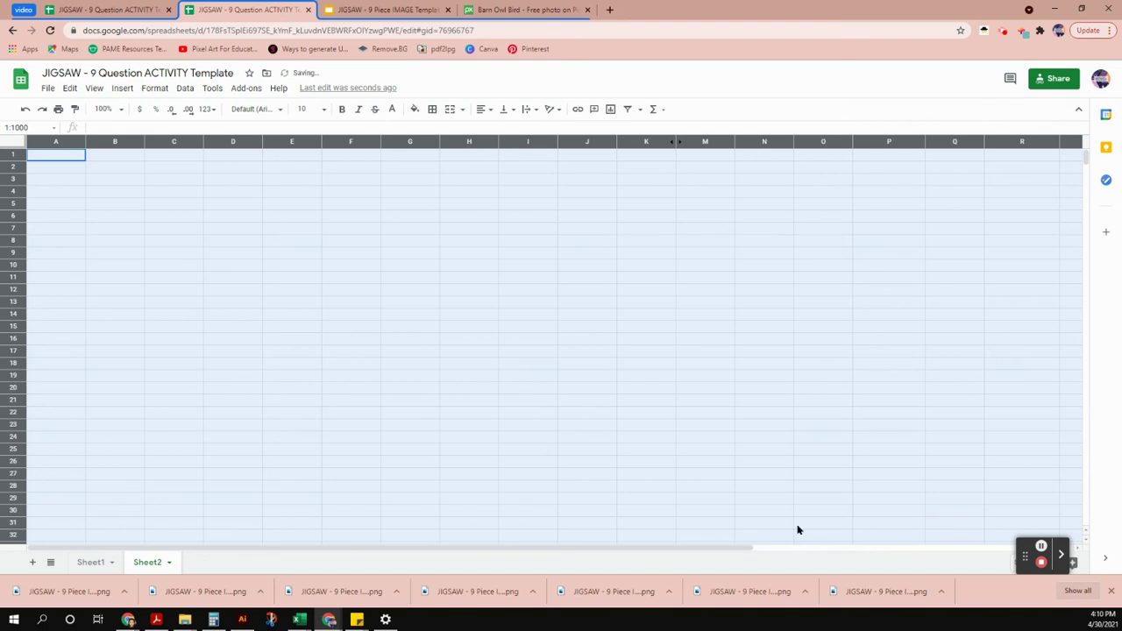
# - Check the contents of the white-text cells K23 to K26 on Sheet2
pyautogui.click(638, 428)
pyautogui.click(645, 441)
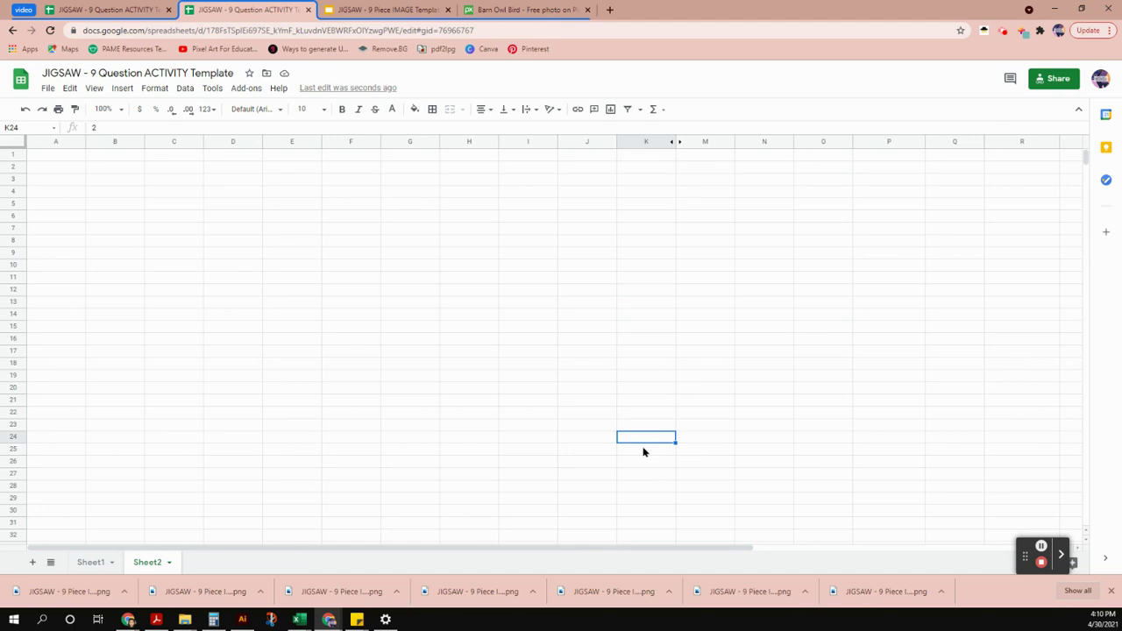
pyautogui.click(648, 450)
pyautogui.click(647, 462)
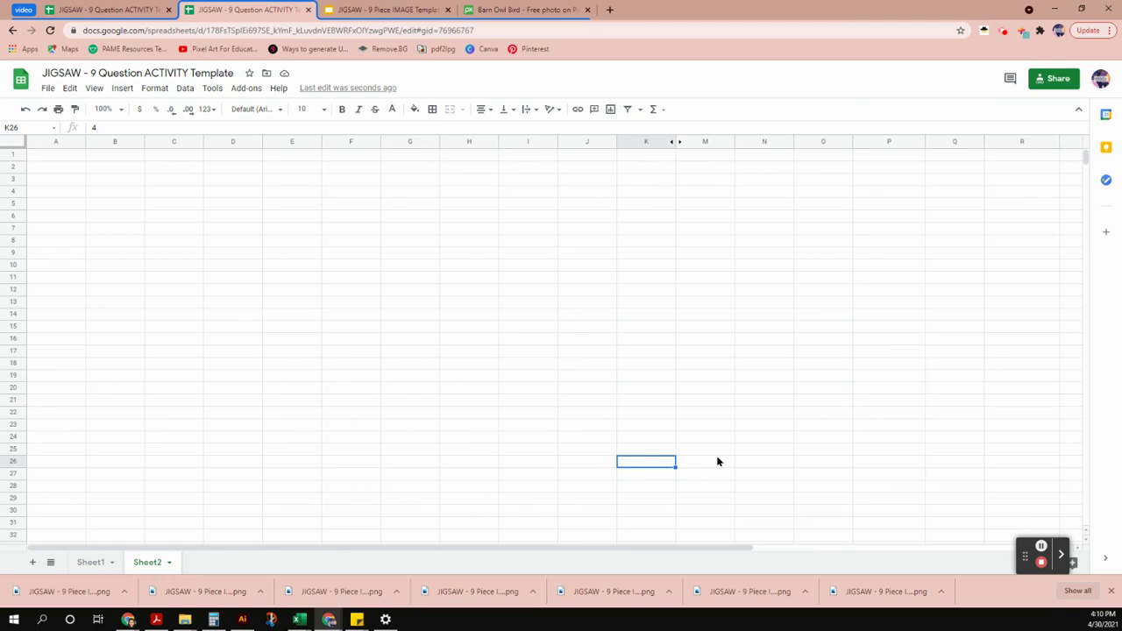
# - Hide Sheet2 so that only Sheet1 is shown in the spreadsheet
pyautogui.click(145, 563)
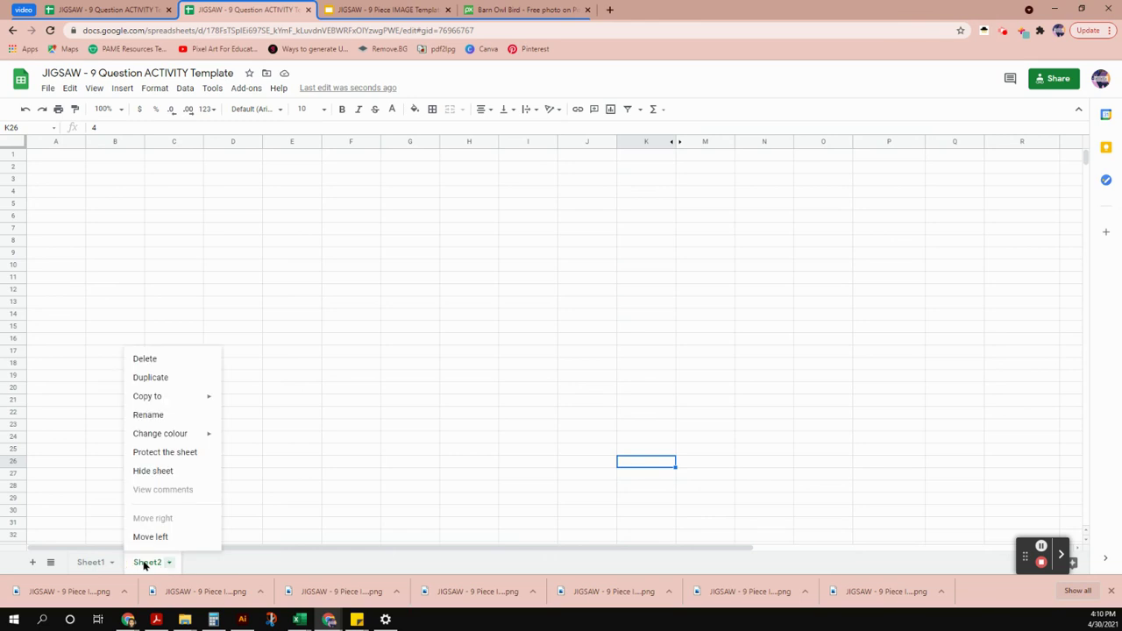
pyautogui.click(169, 563)
pyautogui.click(169, 563)
pyautogui.click(161, 474)
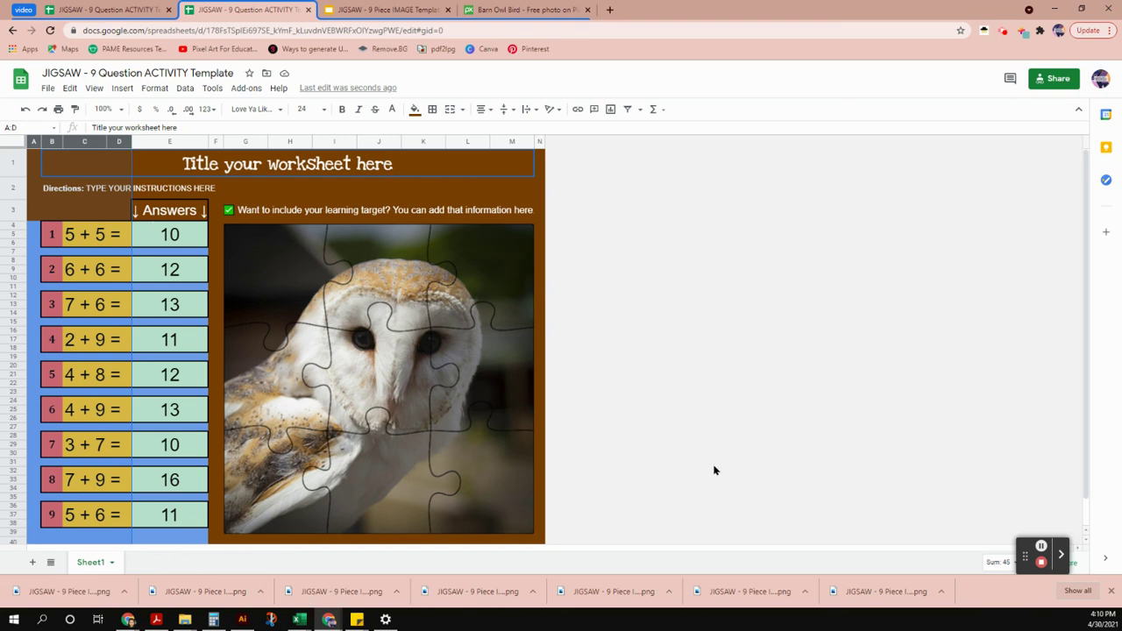
# - Unhide Sheet2 in the activity spreadsheet and return to Sheet1
pyautogui.click(94, 90)
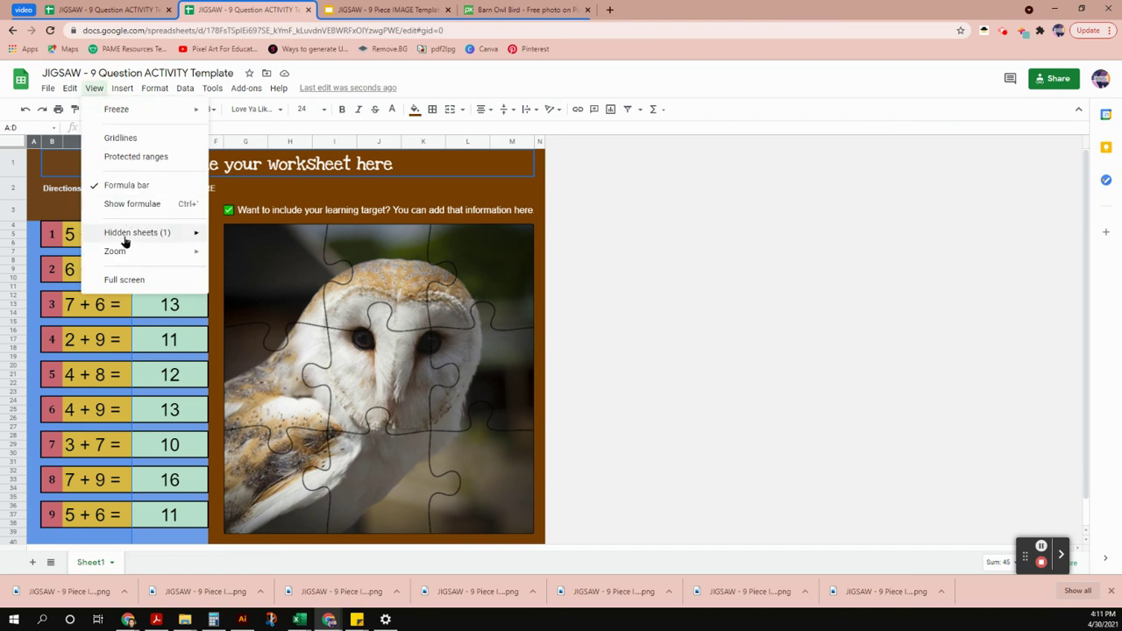
pyautogui.moveTo(115, 238)
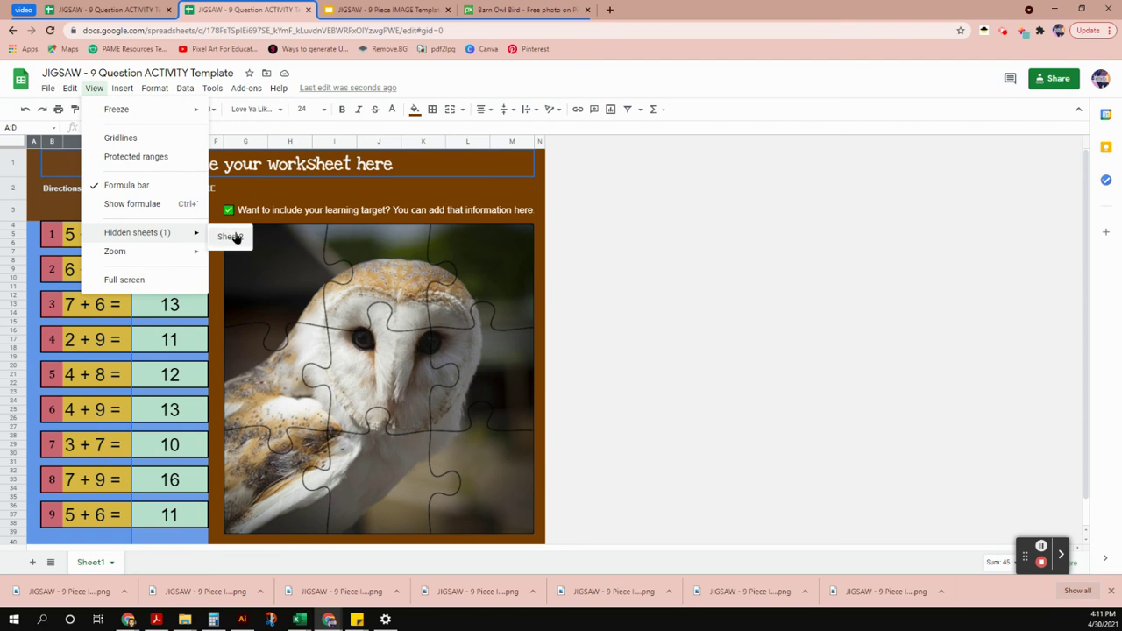
pyautogui.click(96, 90)
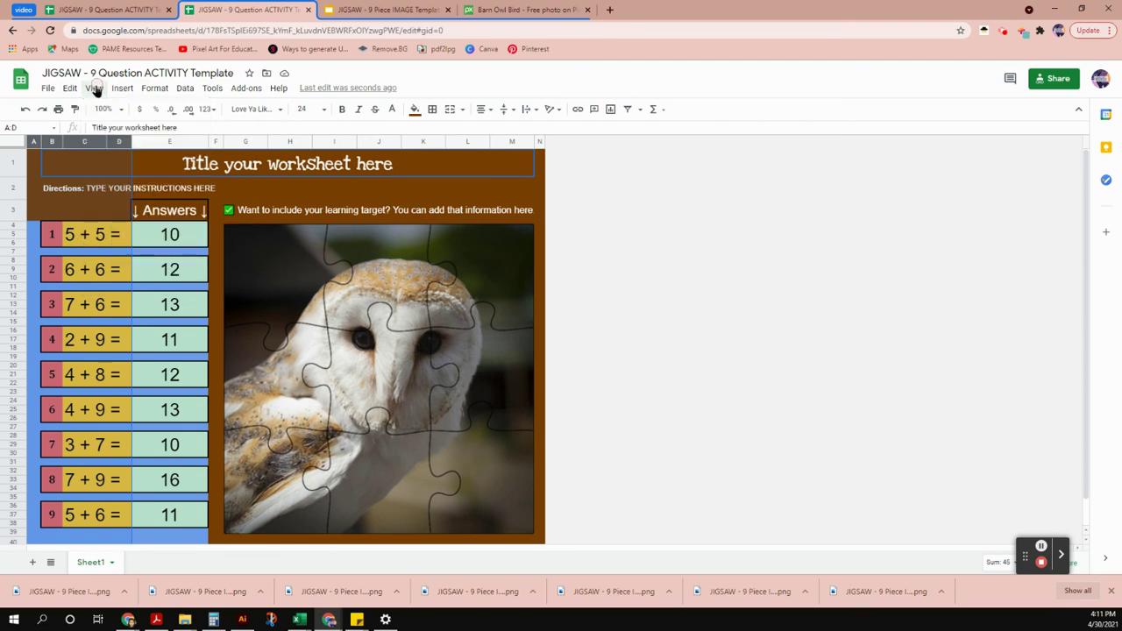
pyautogui.click(52, 564)
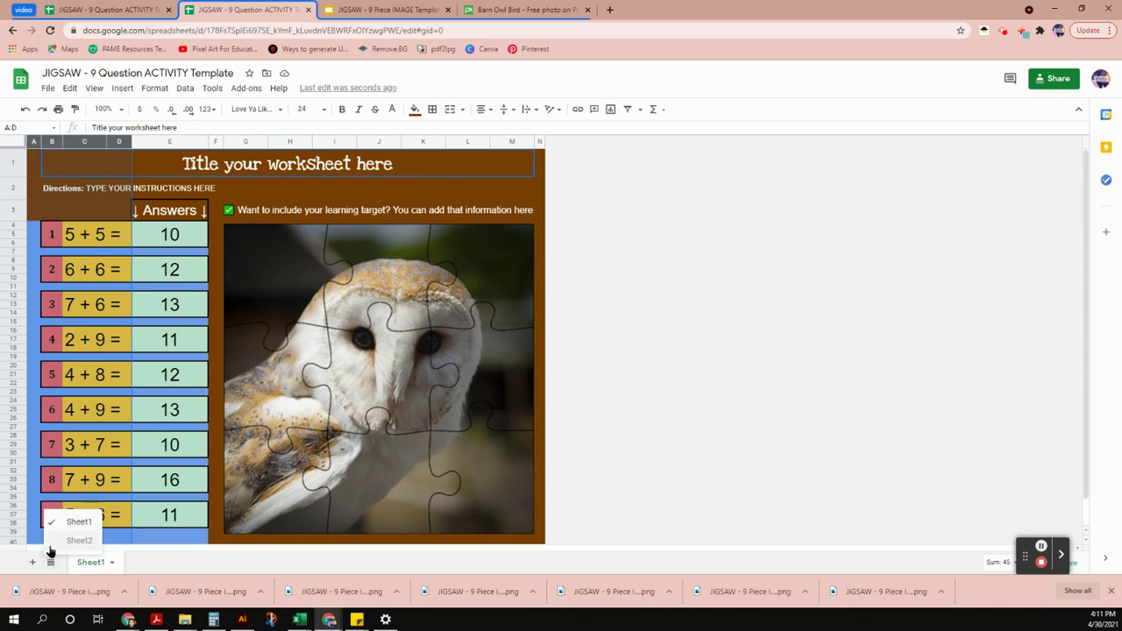
pyautogui.click(72, 541)
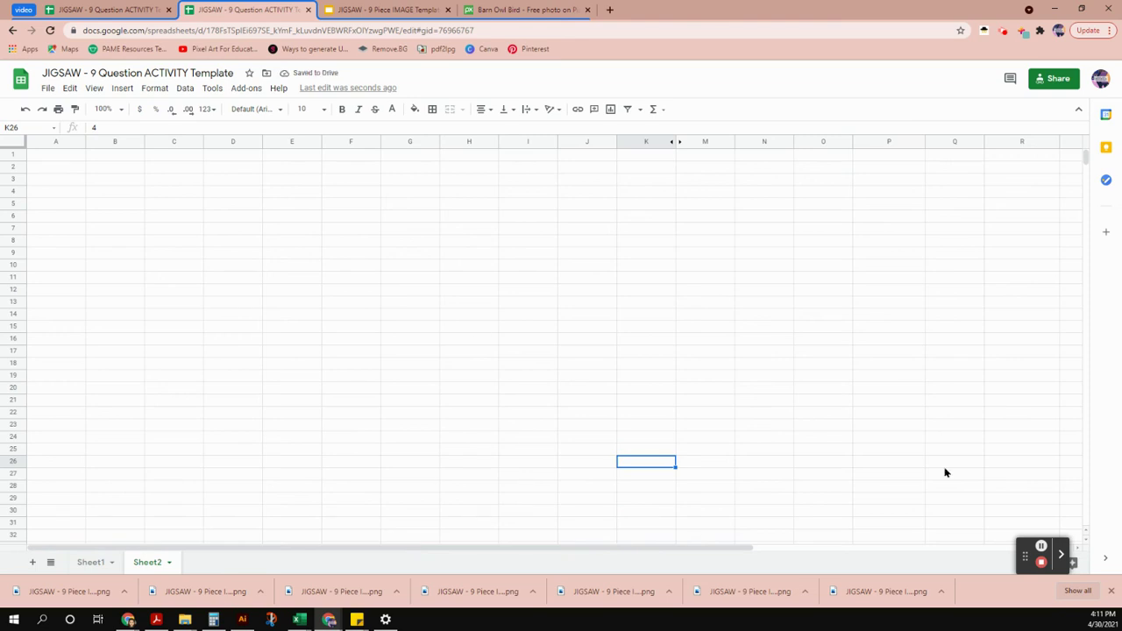
pyautogui.click(91, 564)
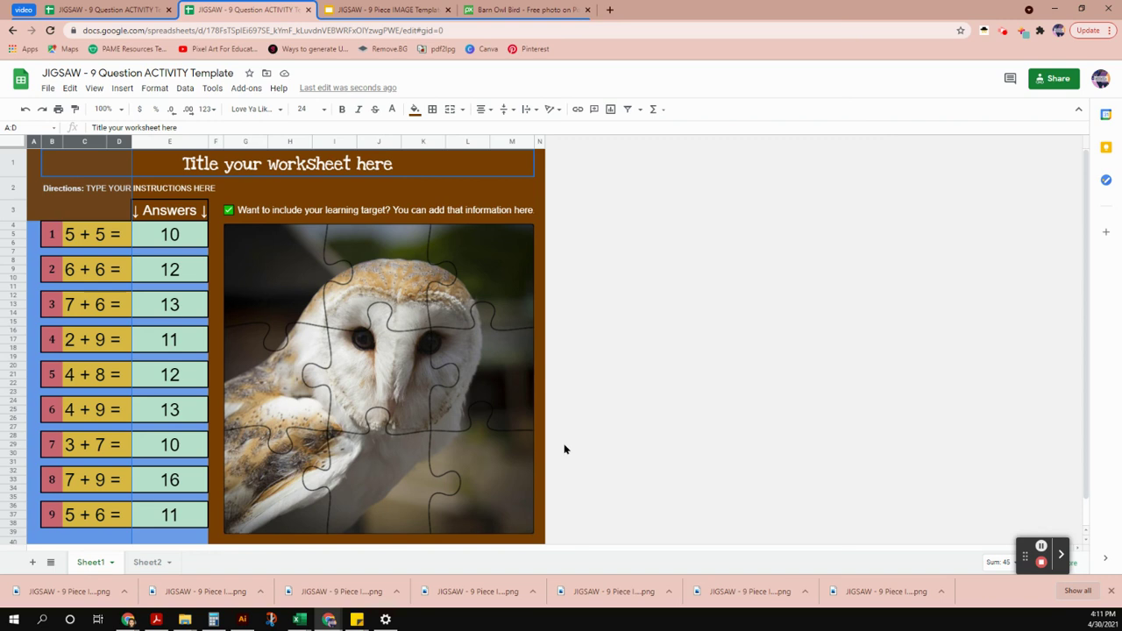
# - Look back through the jigsaw slides in the 9 Piece IMAGE Template in Google Slides, and return to the activity spreadsheet
pyautogui.click(418, 12)
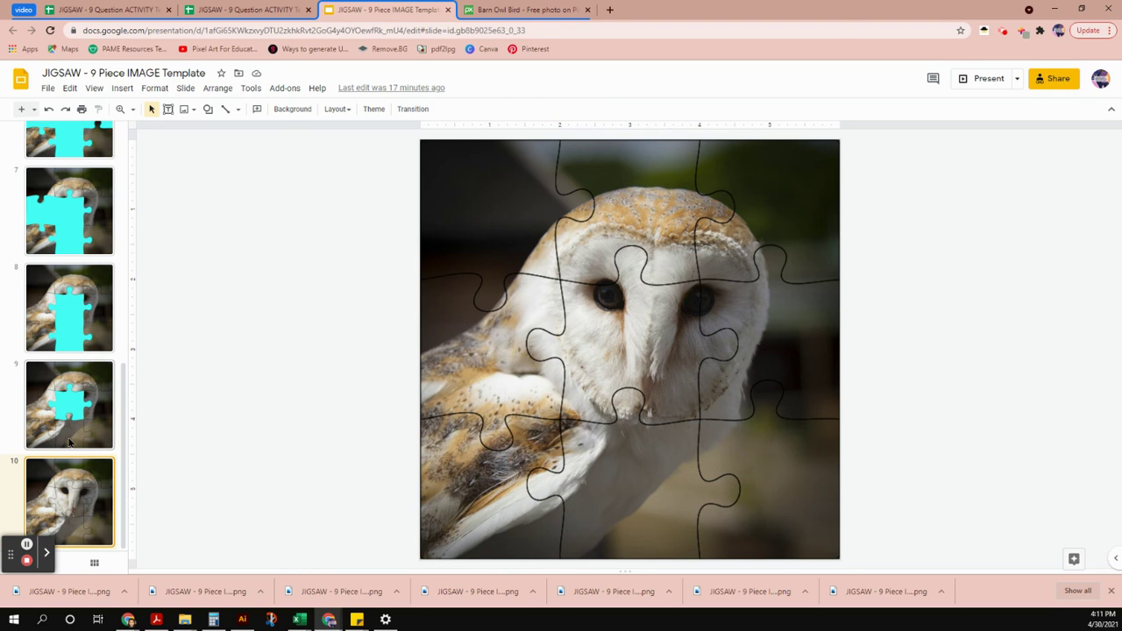
pyautogui.scroll(4, 70, 442)
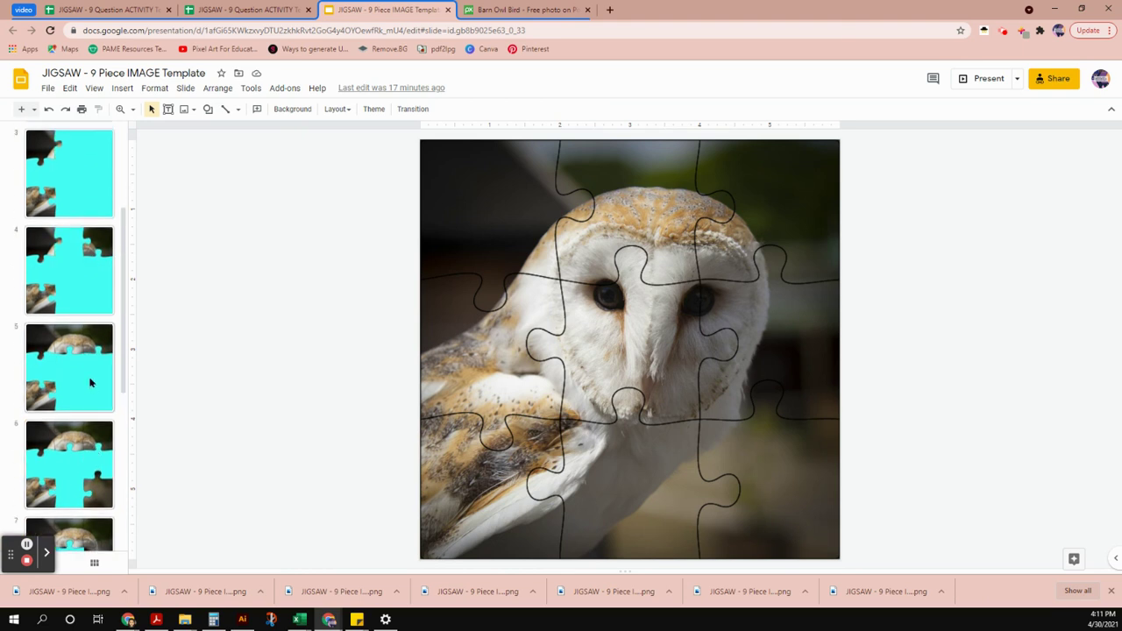
pyautogui.scroll(3, 89, 379)
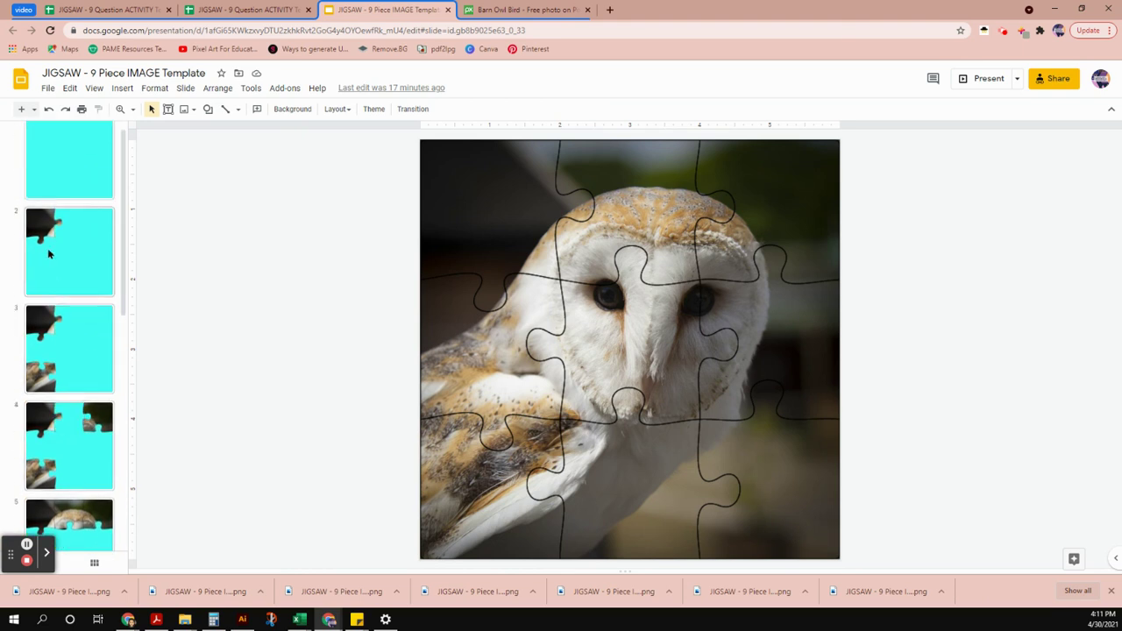
pyautogui.click(241, 10)
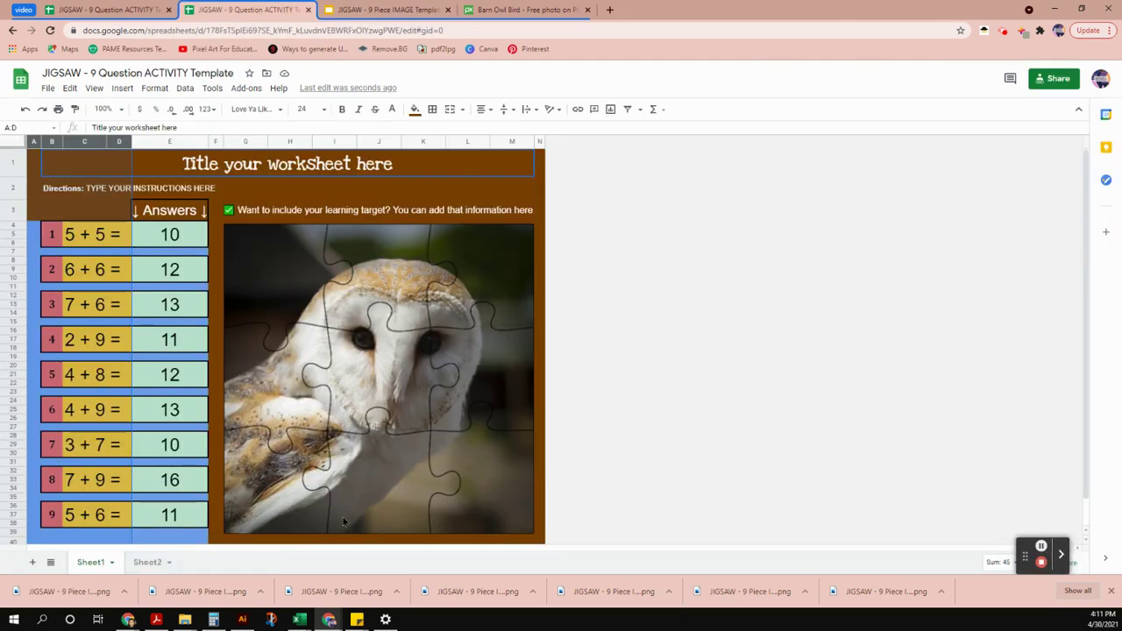
# - Unhide column L with the puzzle images on Sheet2, and go back to Sheet1
pyautogui.click(146, 563)
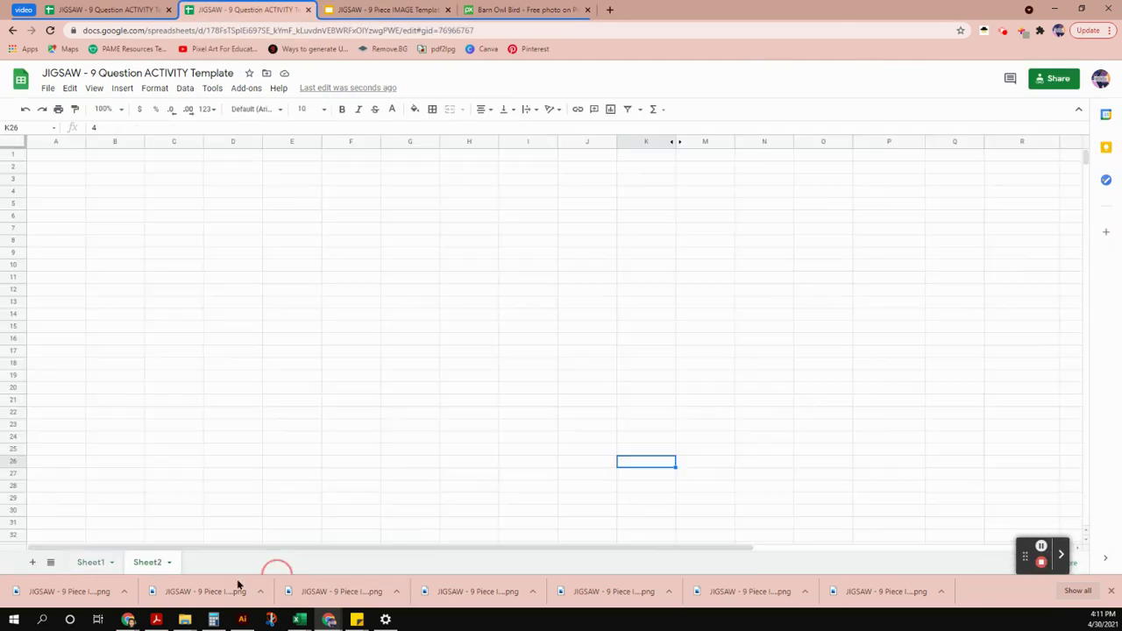
pyautogui.click(679, 143)
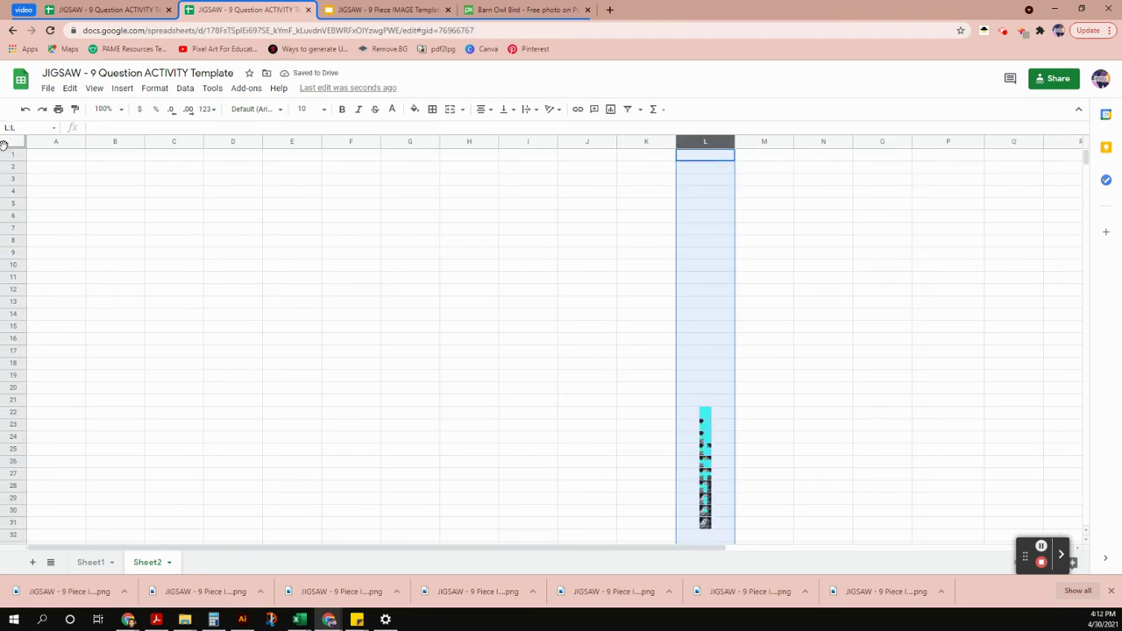
pyautogui.click(87, 561)
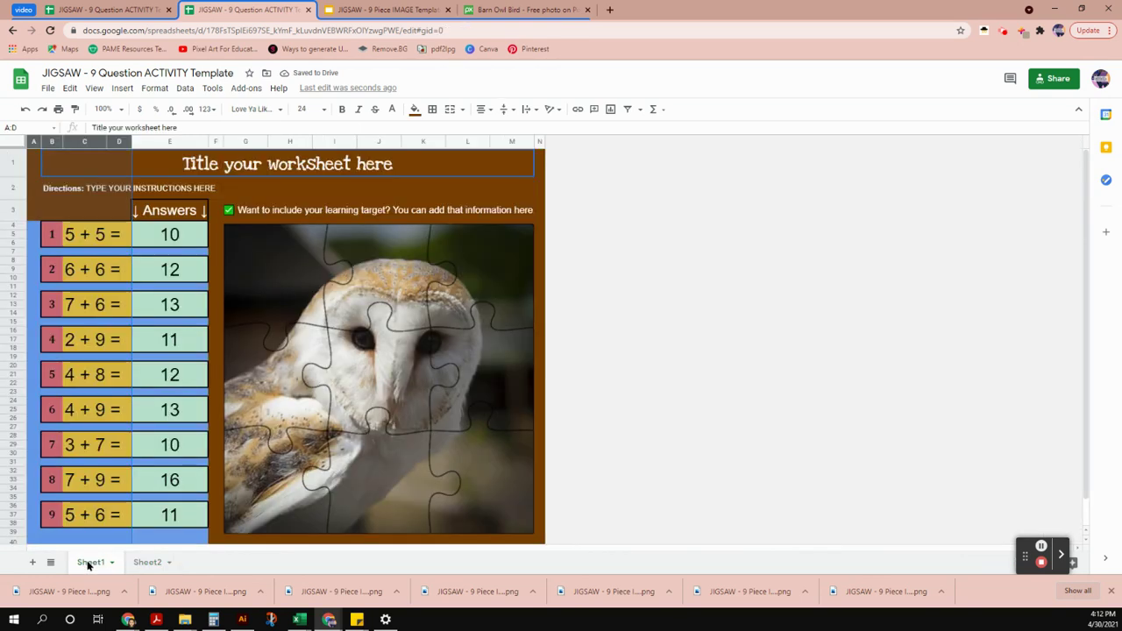